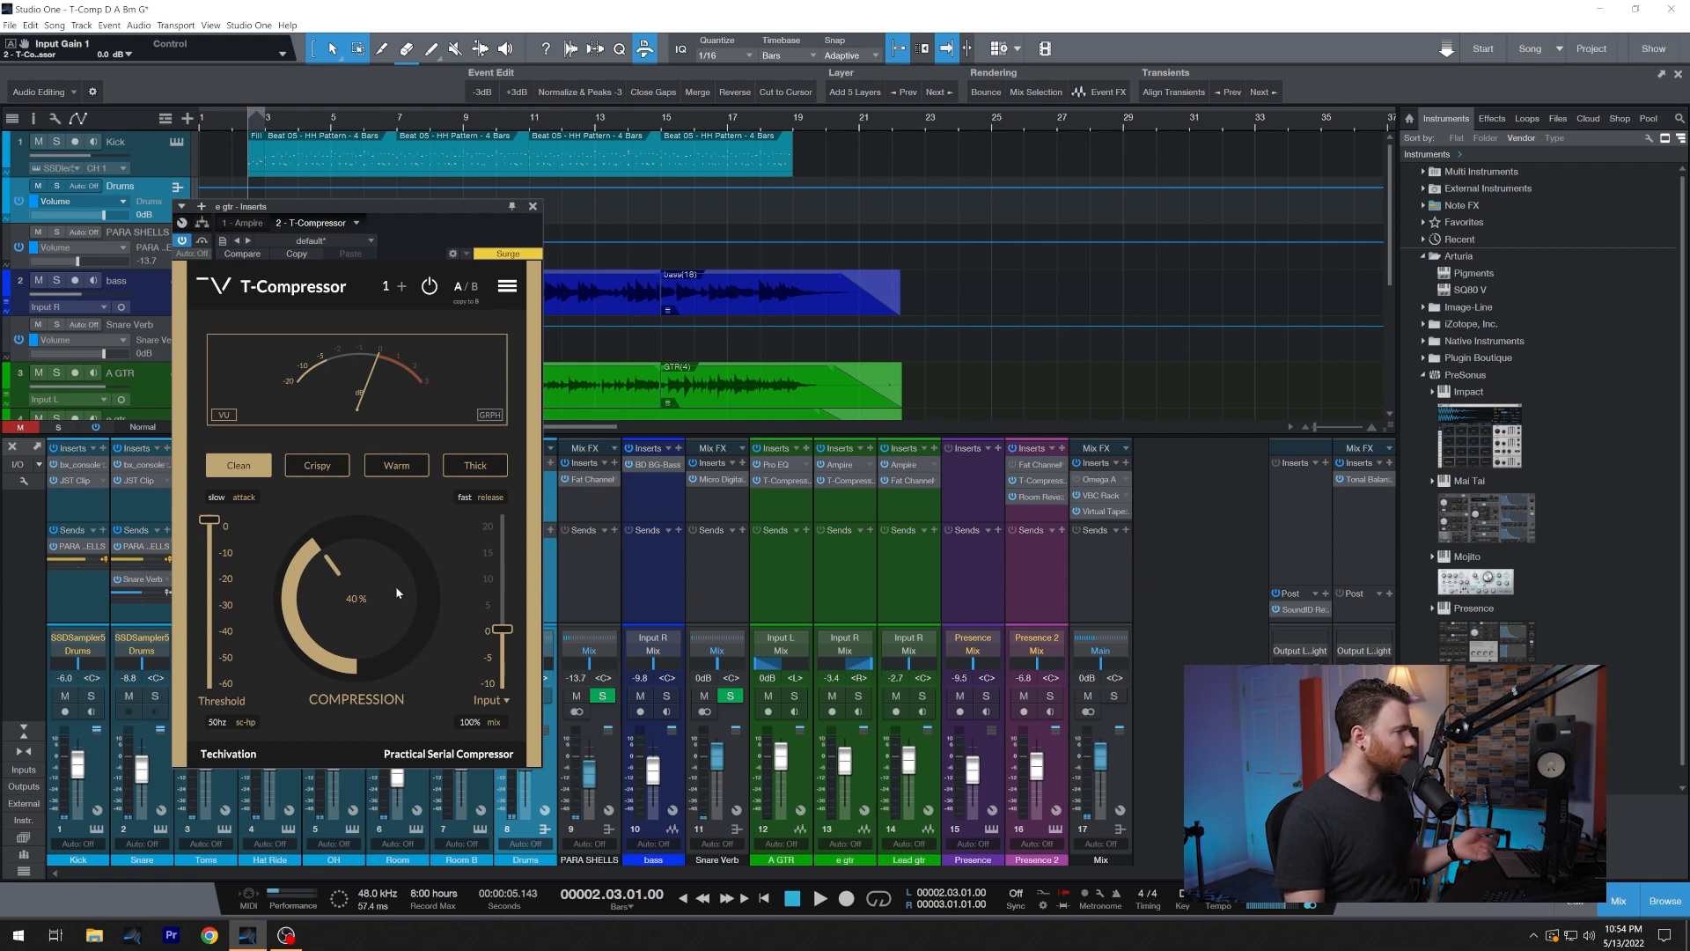
Switch the T-Compressor's attack mode to fast and back to slow.
left_click(217, 499)
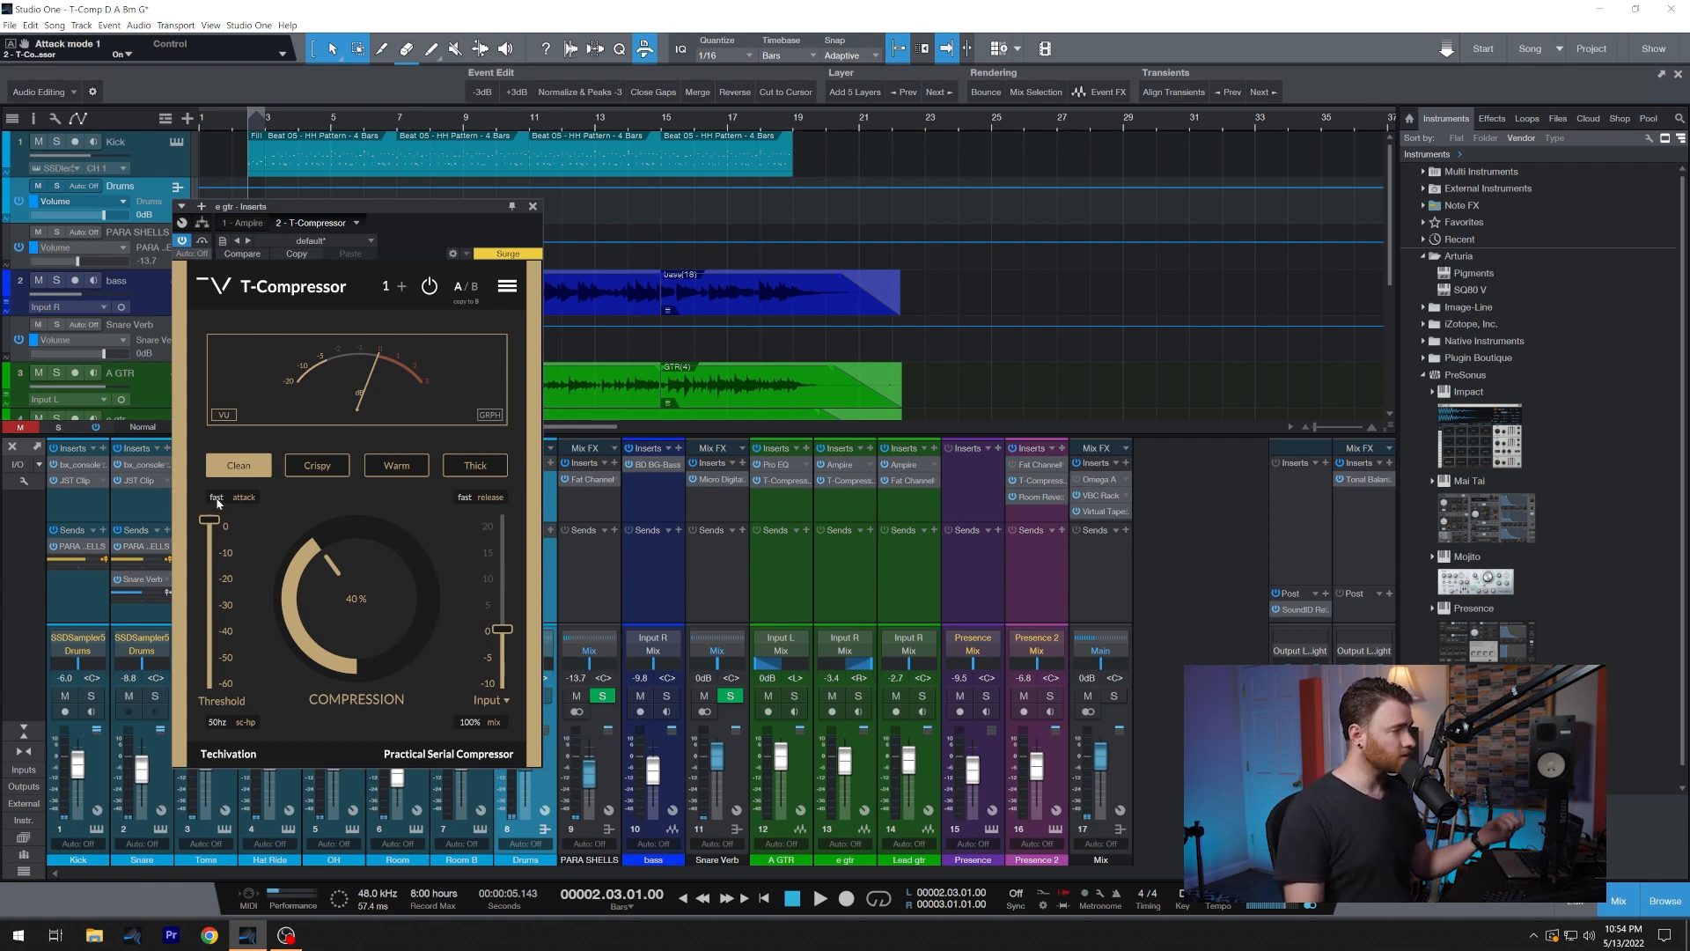
left_click(217, 499)
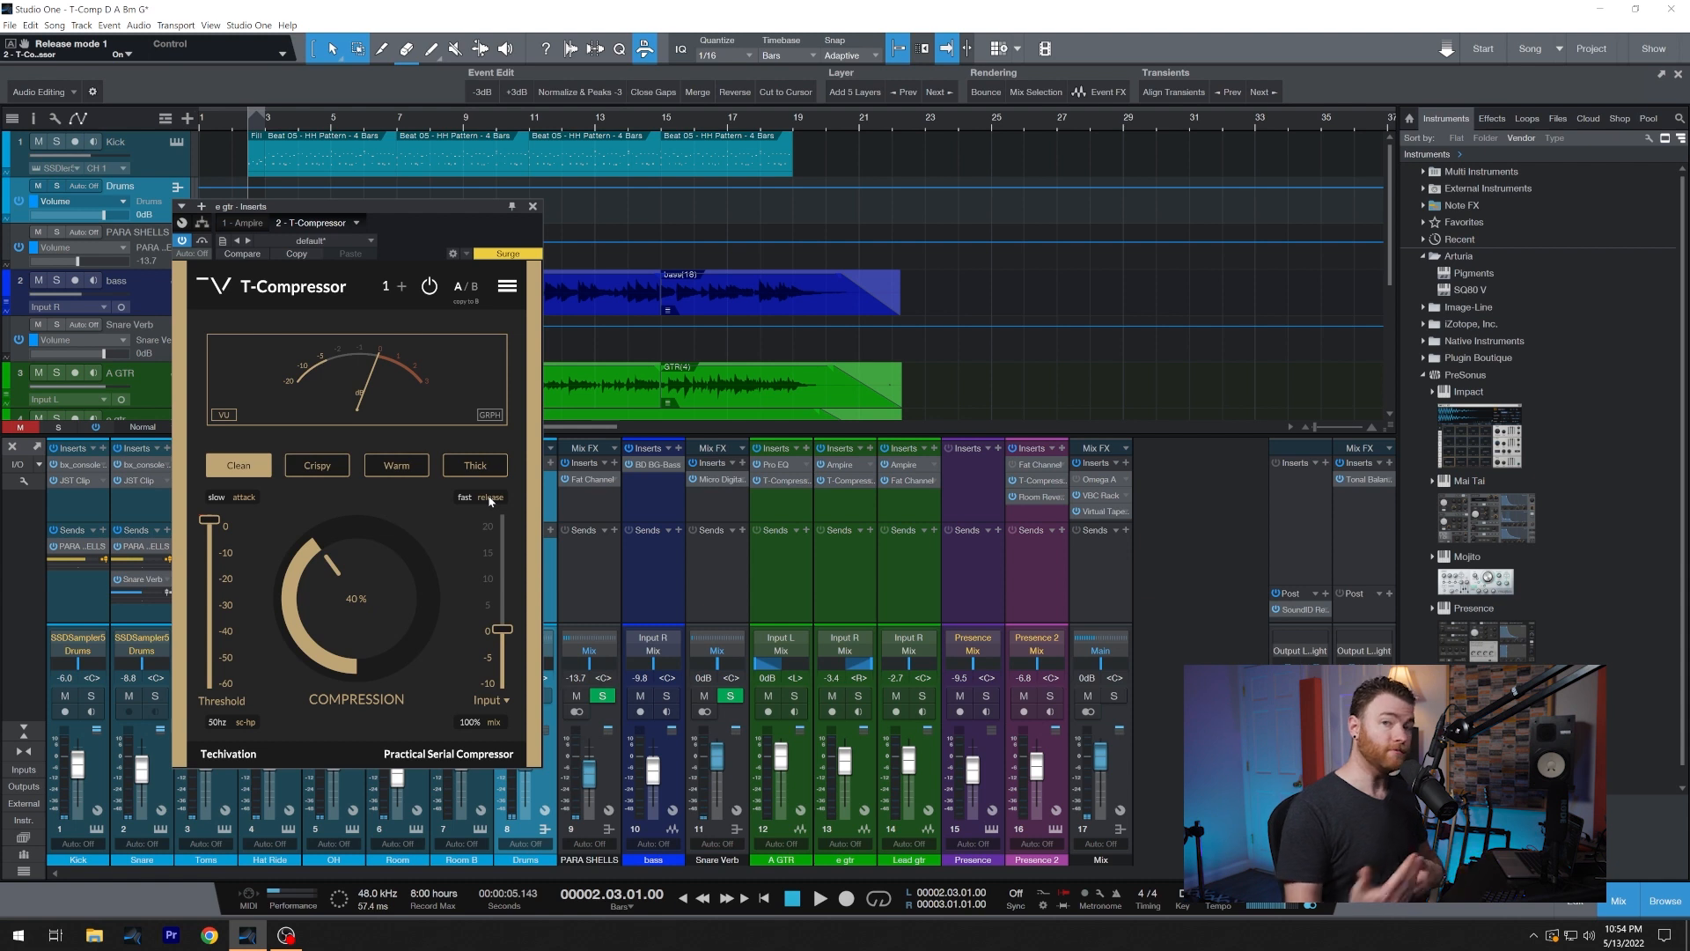
Switch the gain slider to output gain and back to input gain, and try out the 50 Hz sidechain high-pass.
left_click(508, 702)
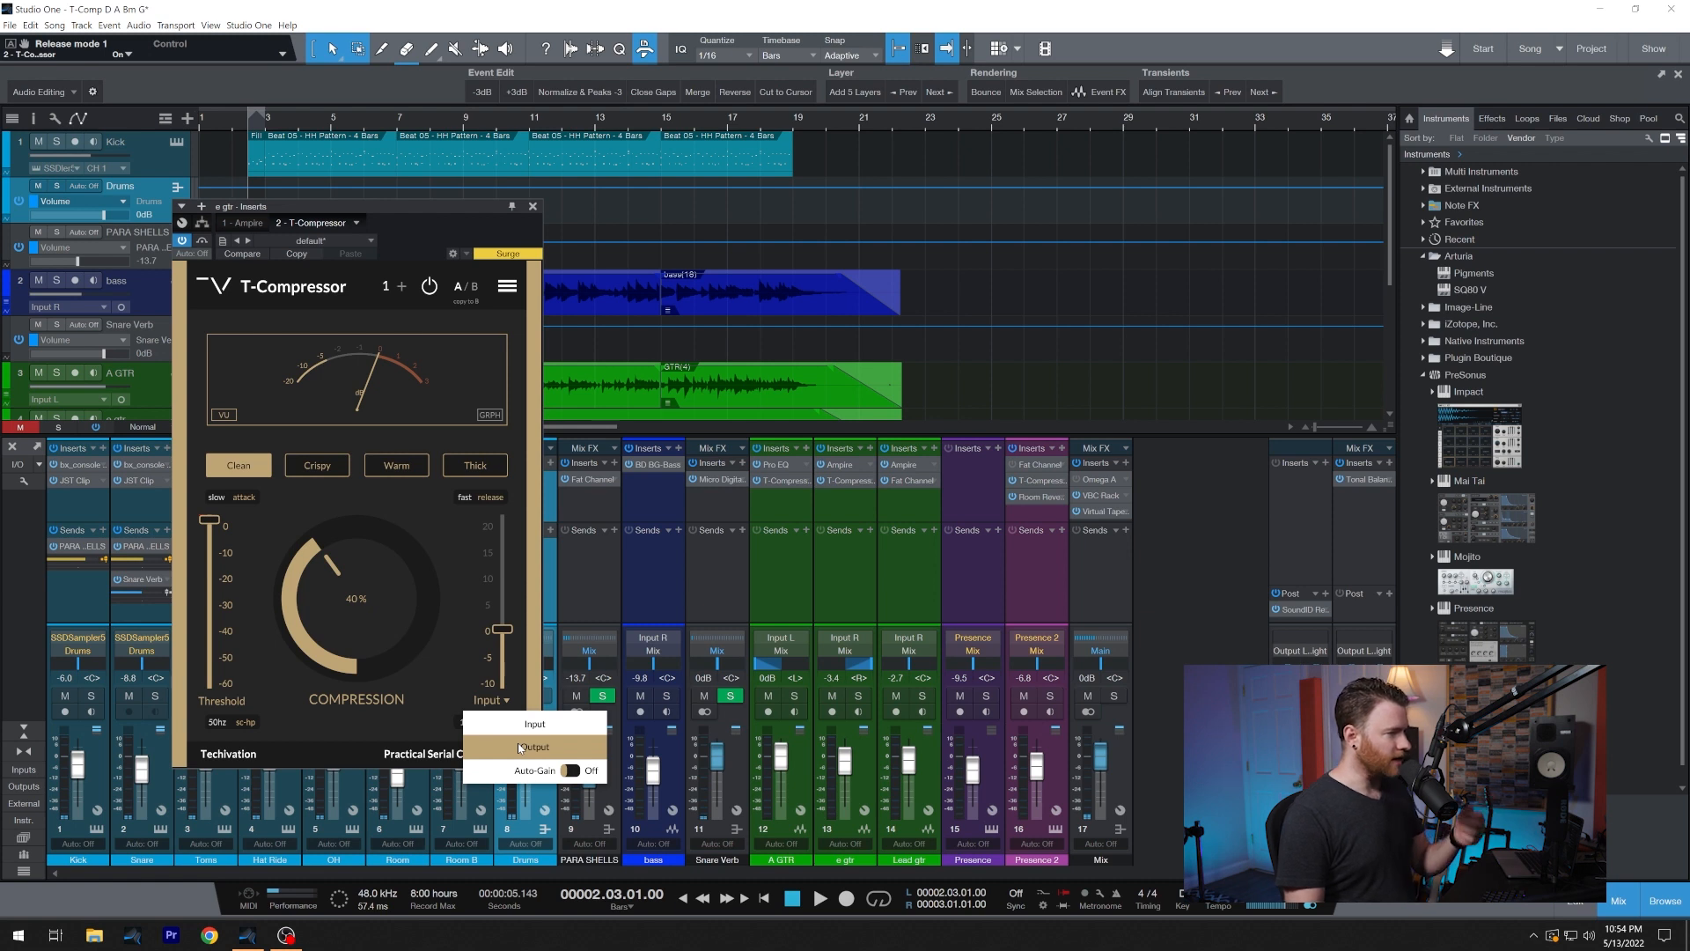
left_click(519, 747)
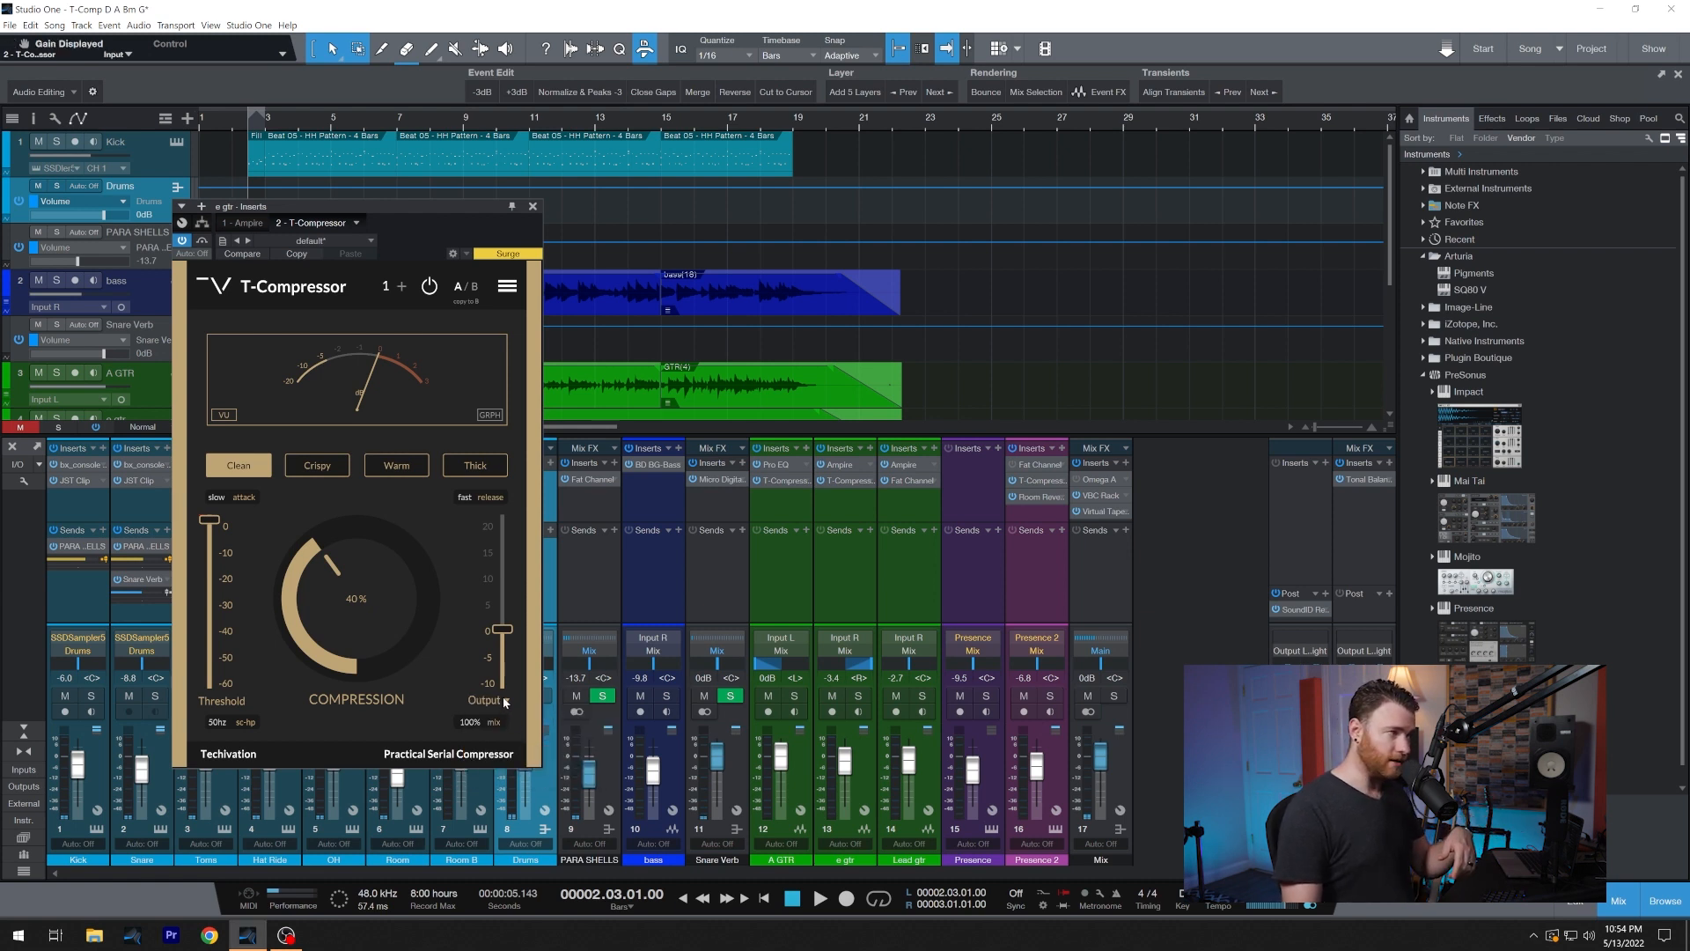
left_click(506, 702)
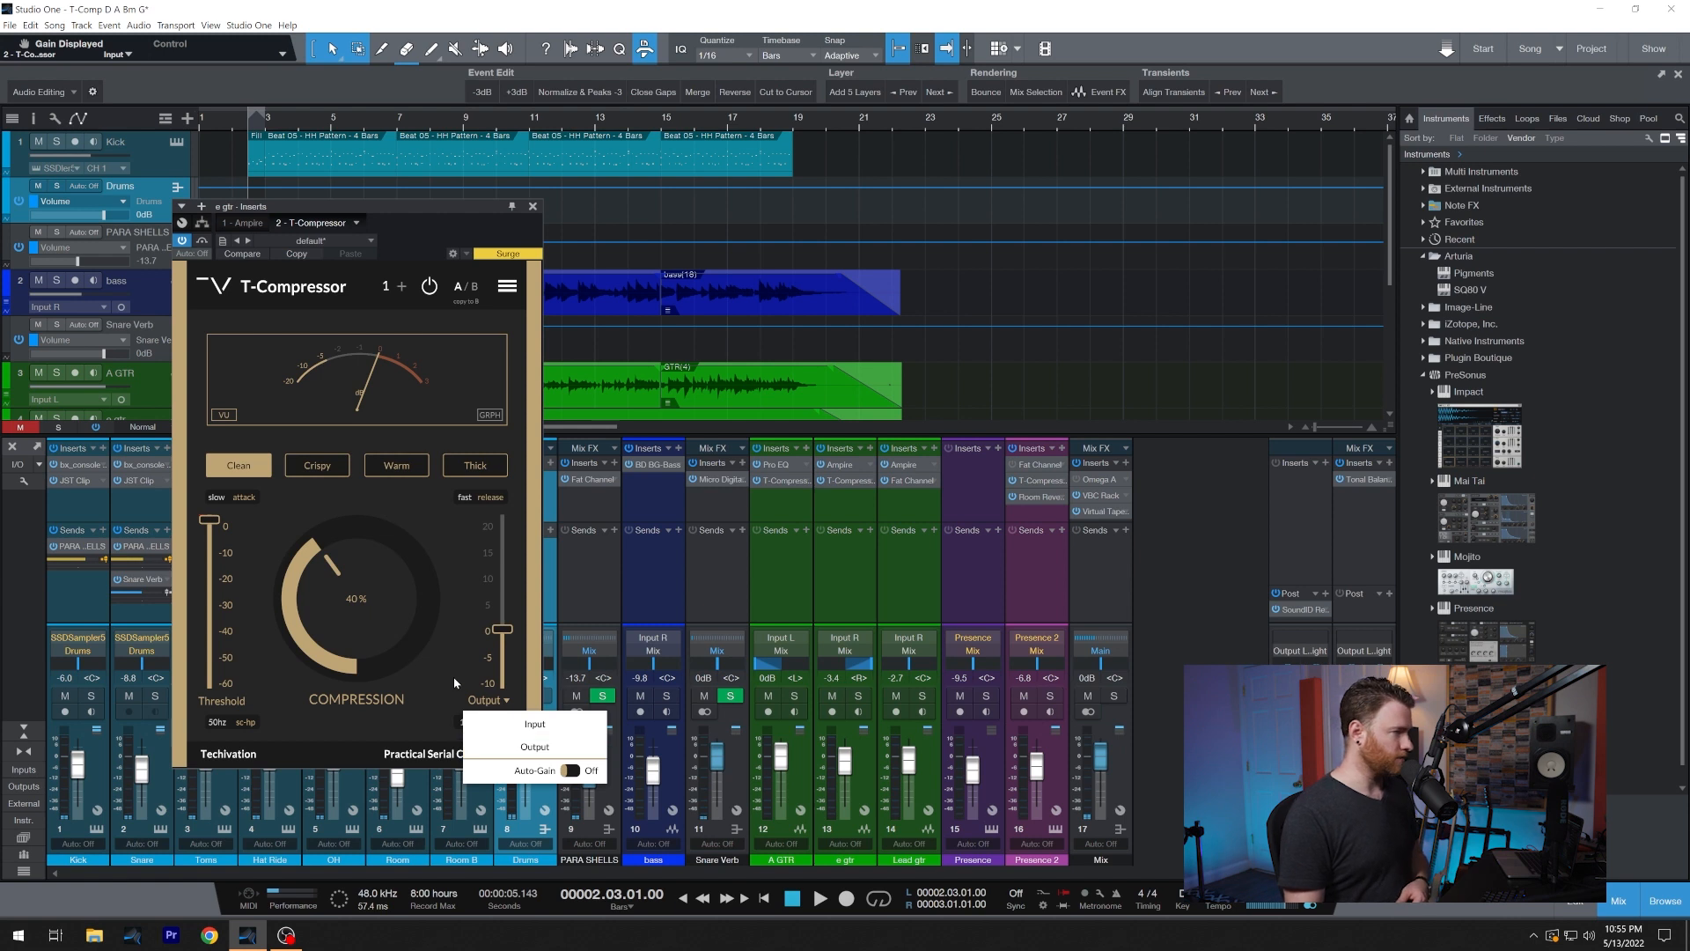
left_click(534, 746)
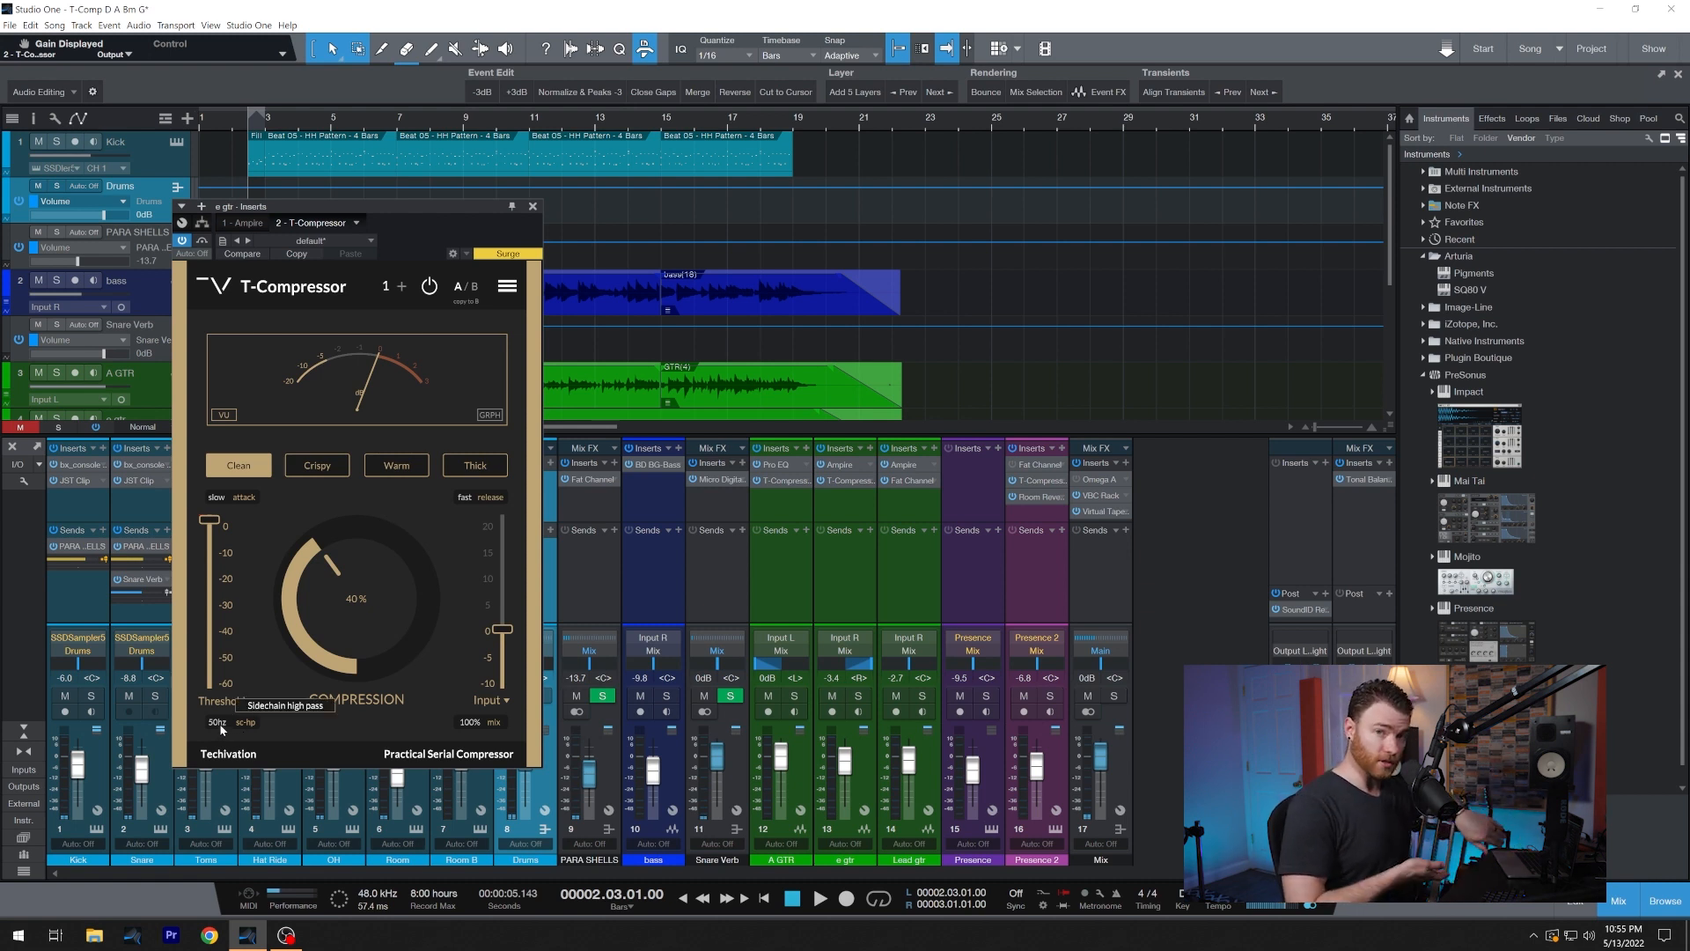
left_click_drag(221, 727, 273, 726)
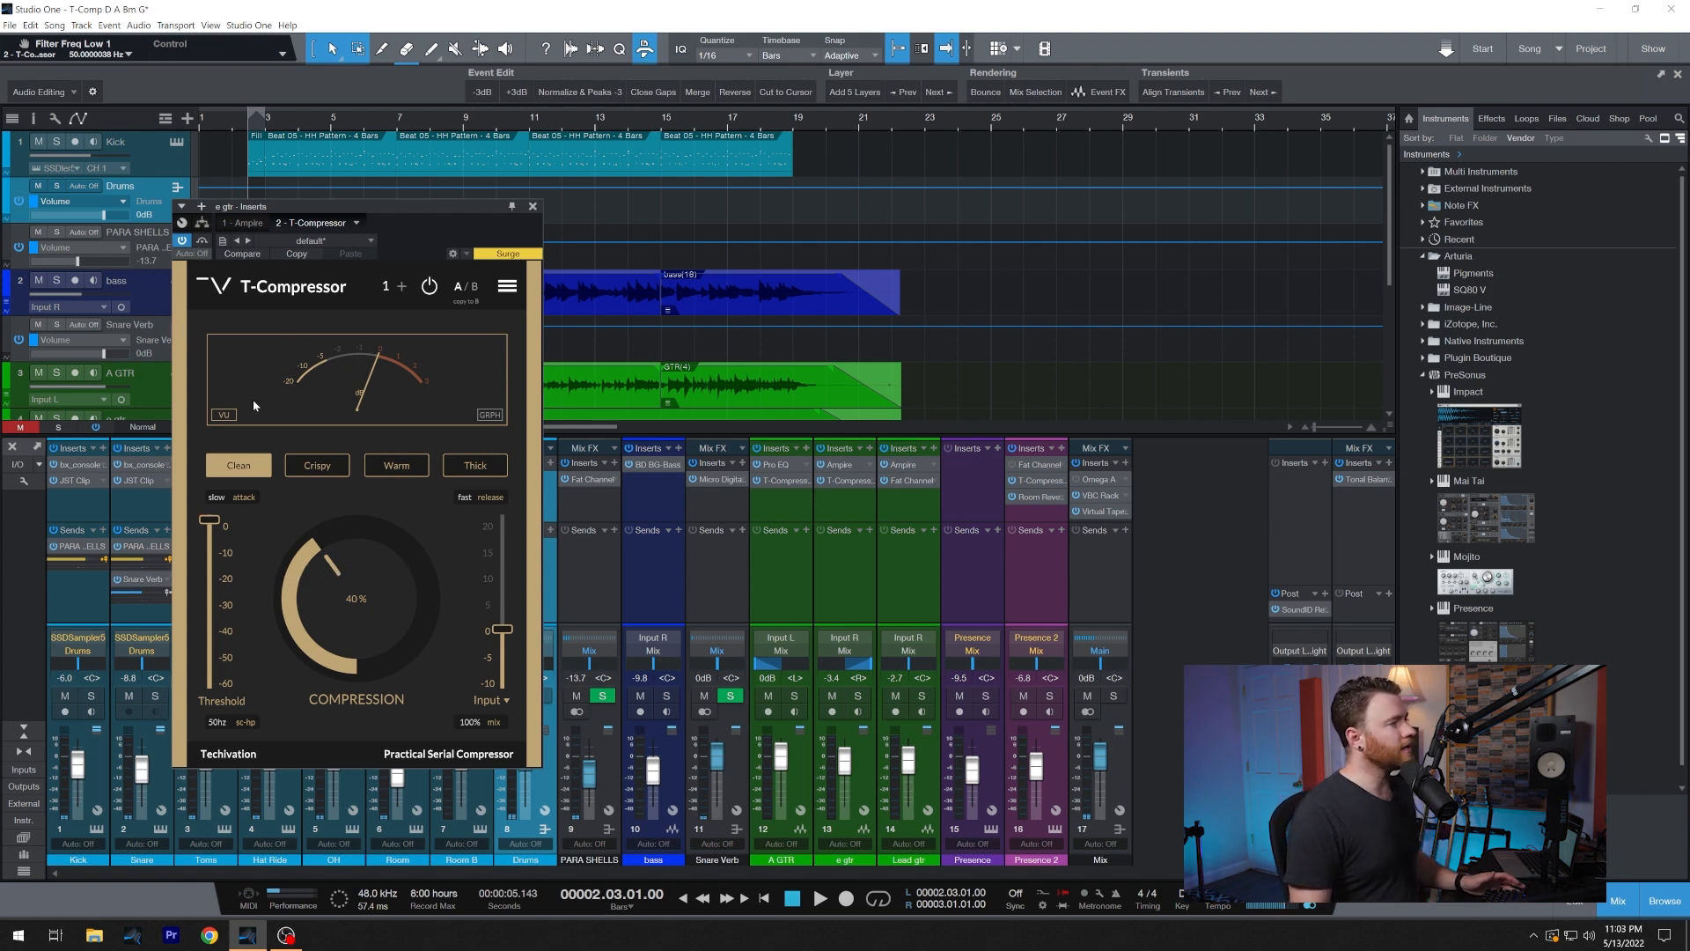
Display the graph meter and lower the first compressor's threshold to about -32.4 dB.
left_click(490, 415)
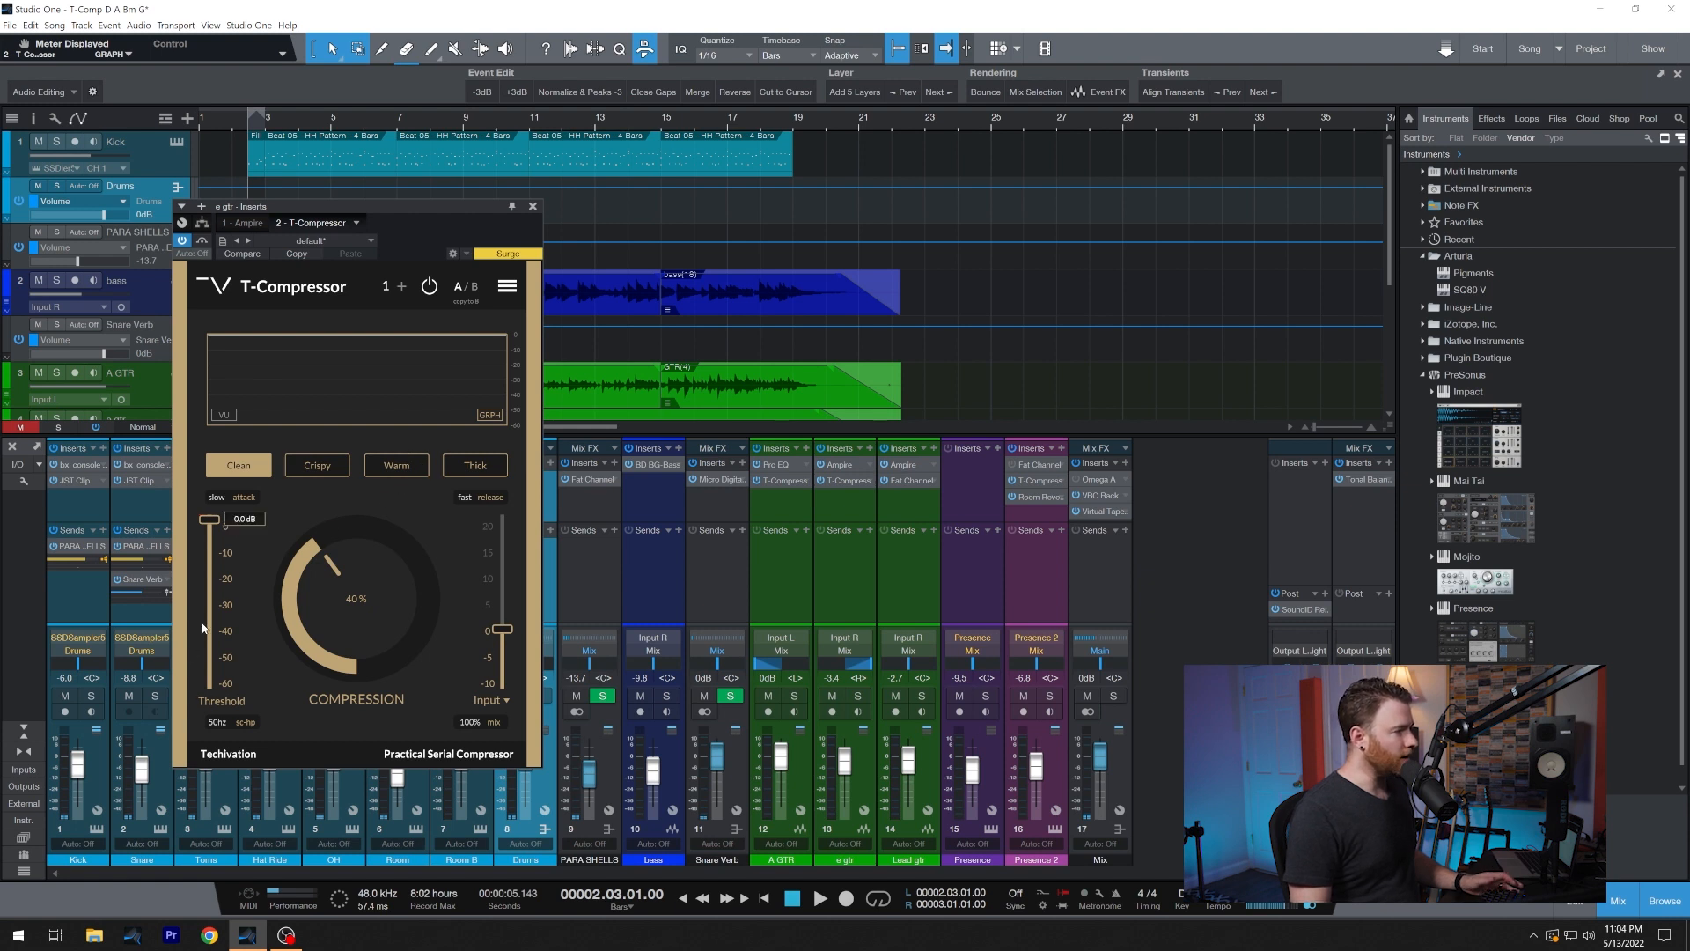
left_click_drag(209, 520, 209, 610)
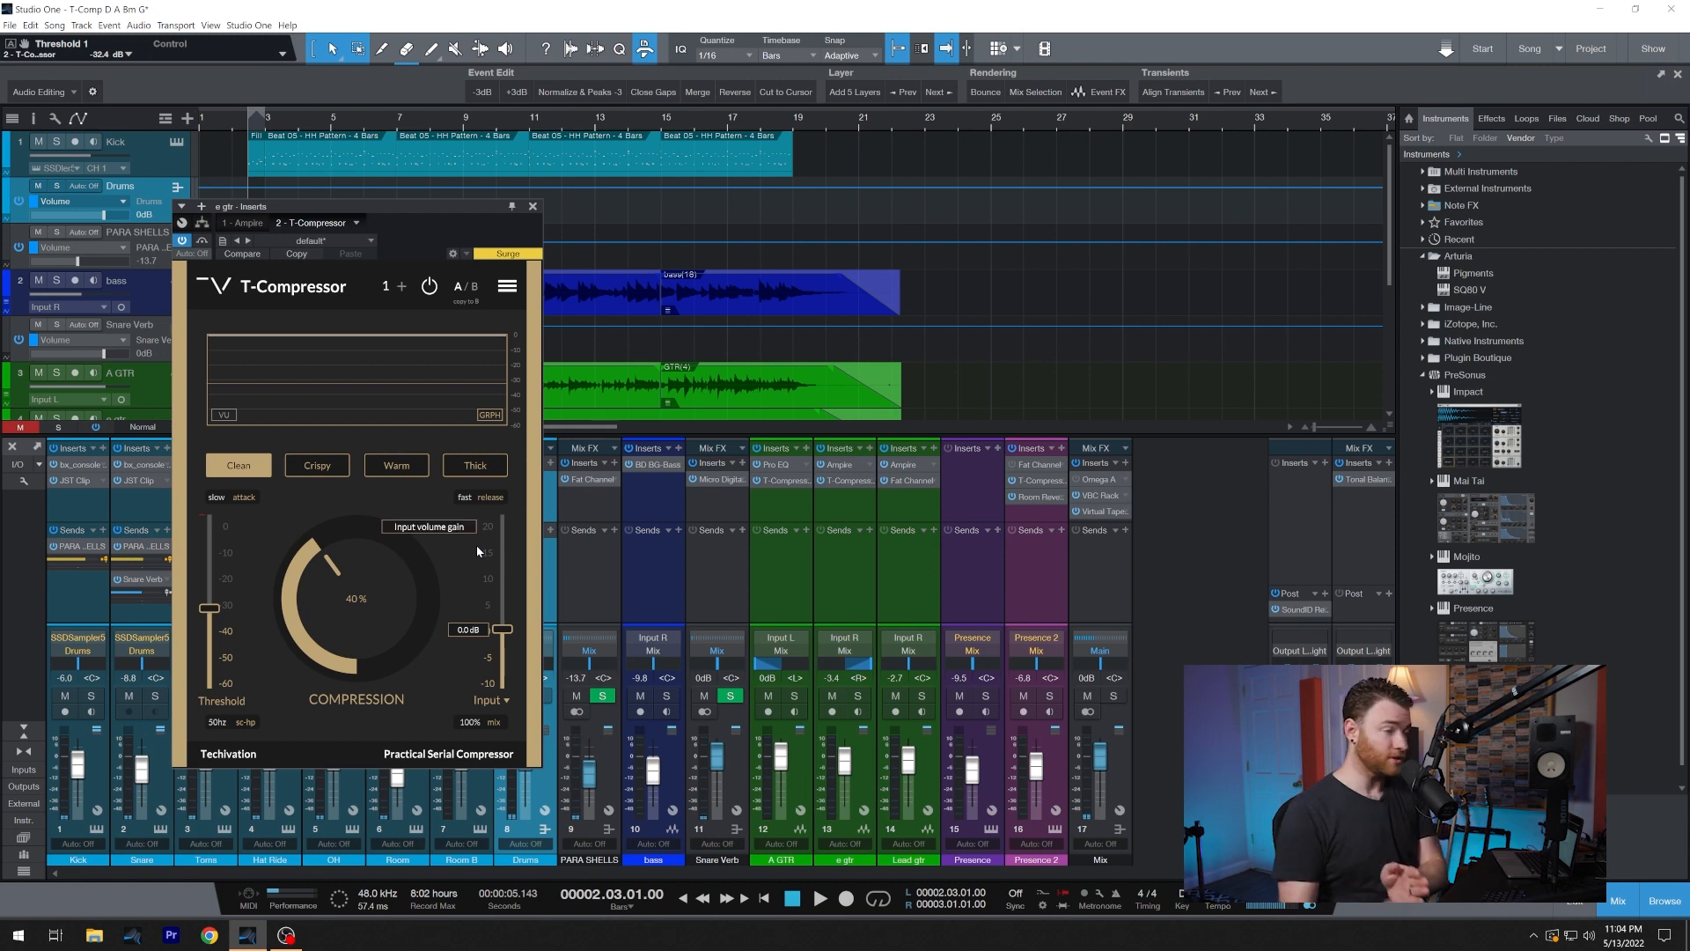
Add a second compressor to the serial chain and set its mode to Warm, comparing it with the first.
left_click(402, 287)
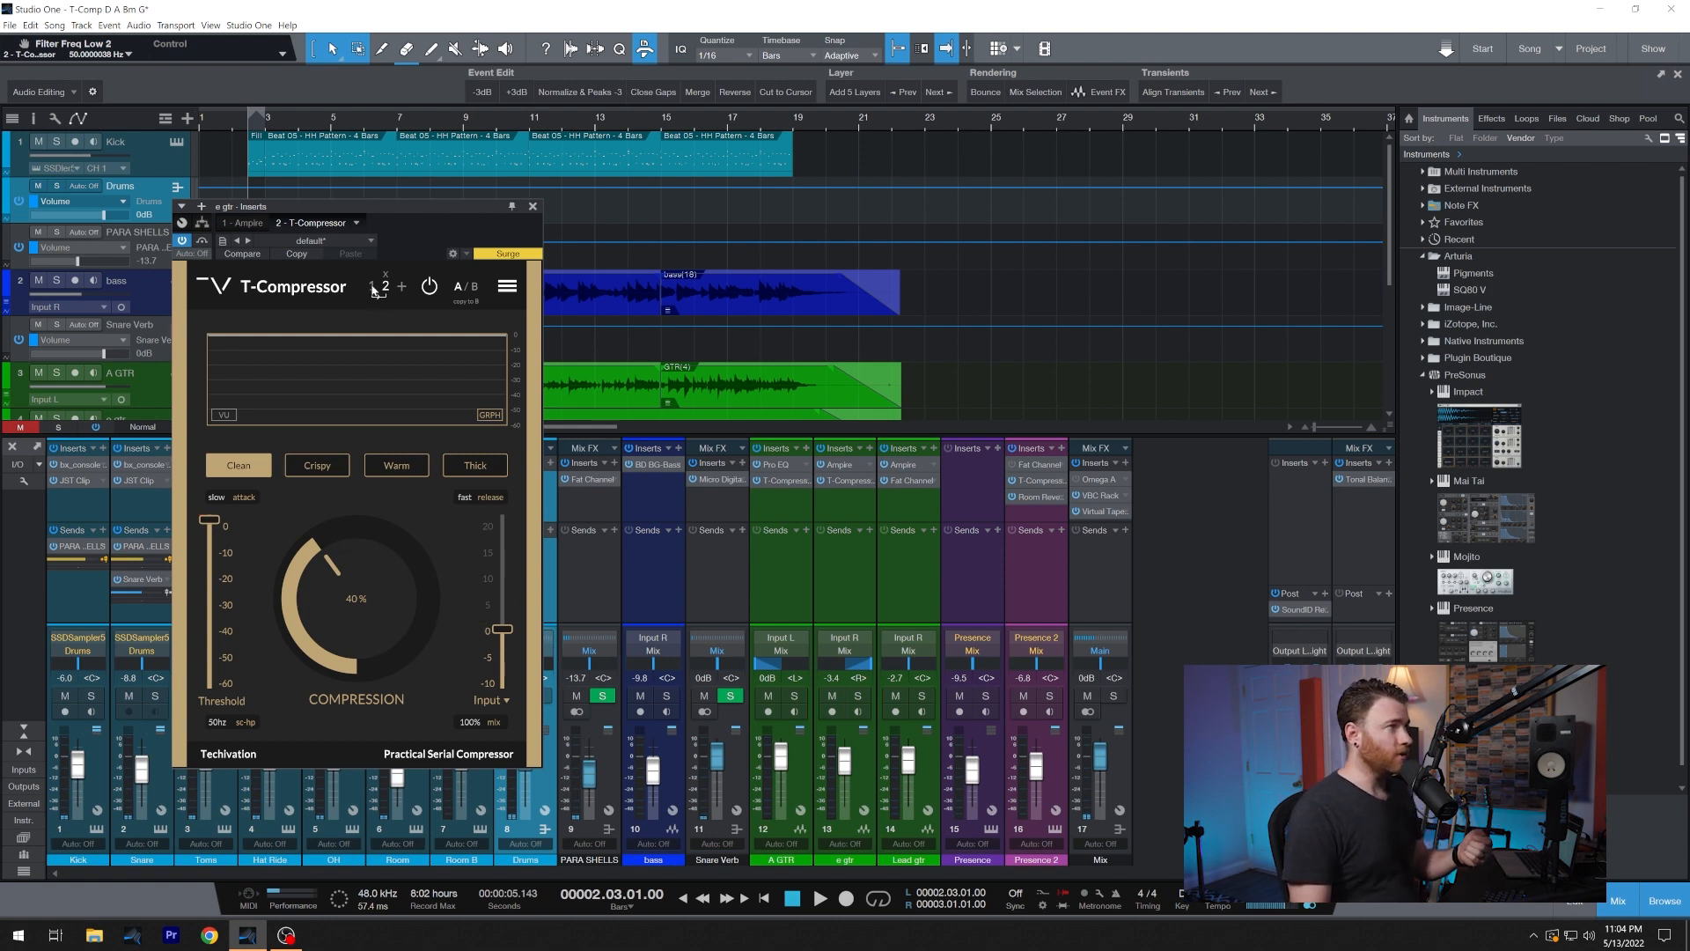
left_click_drag(209, 519, 208, 607)
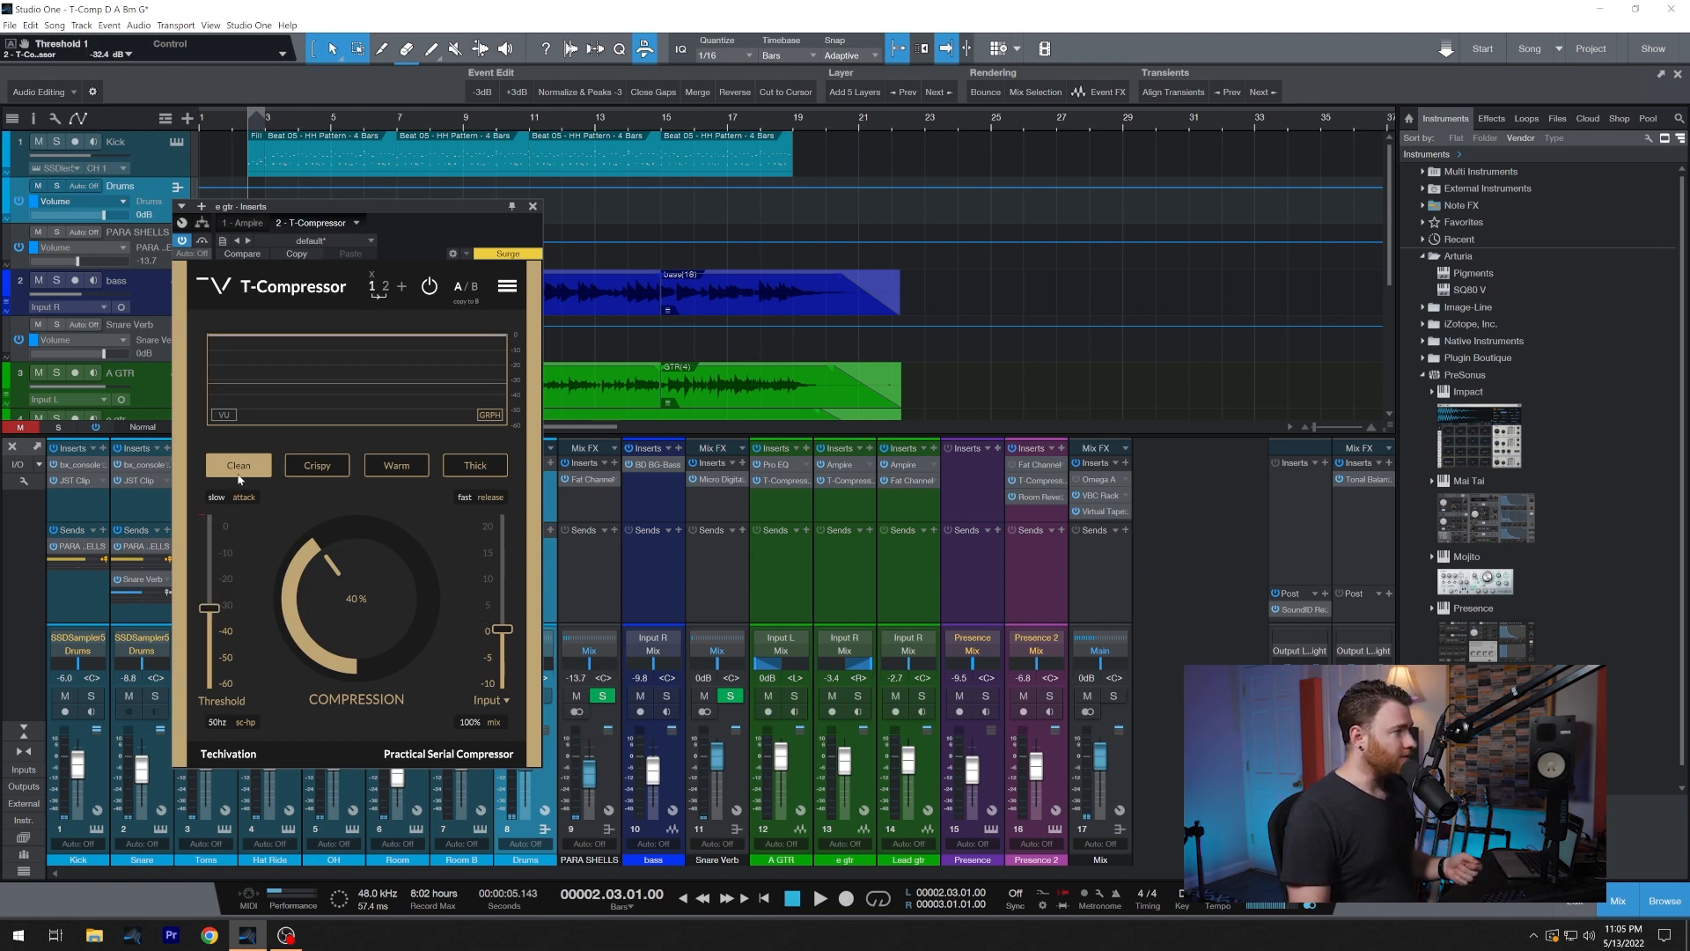
mouse_move(217, 569)
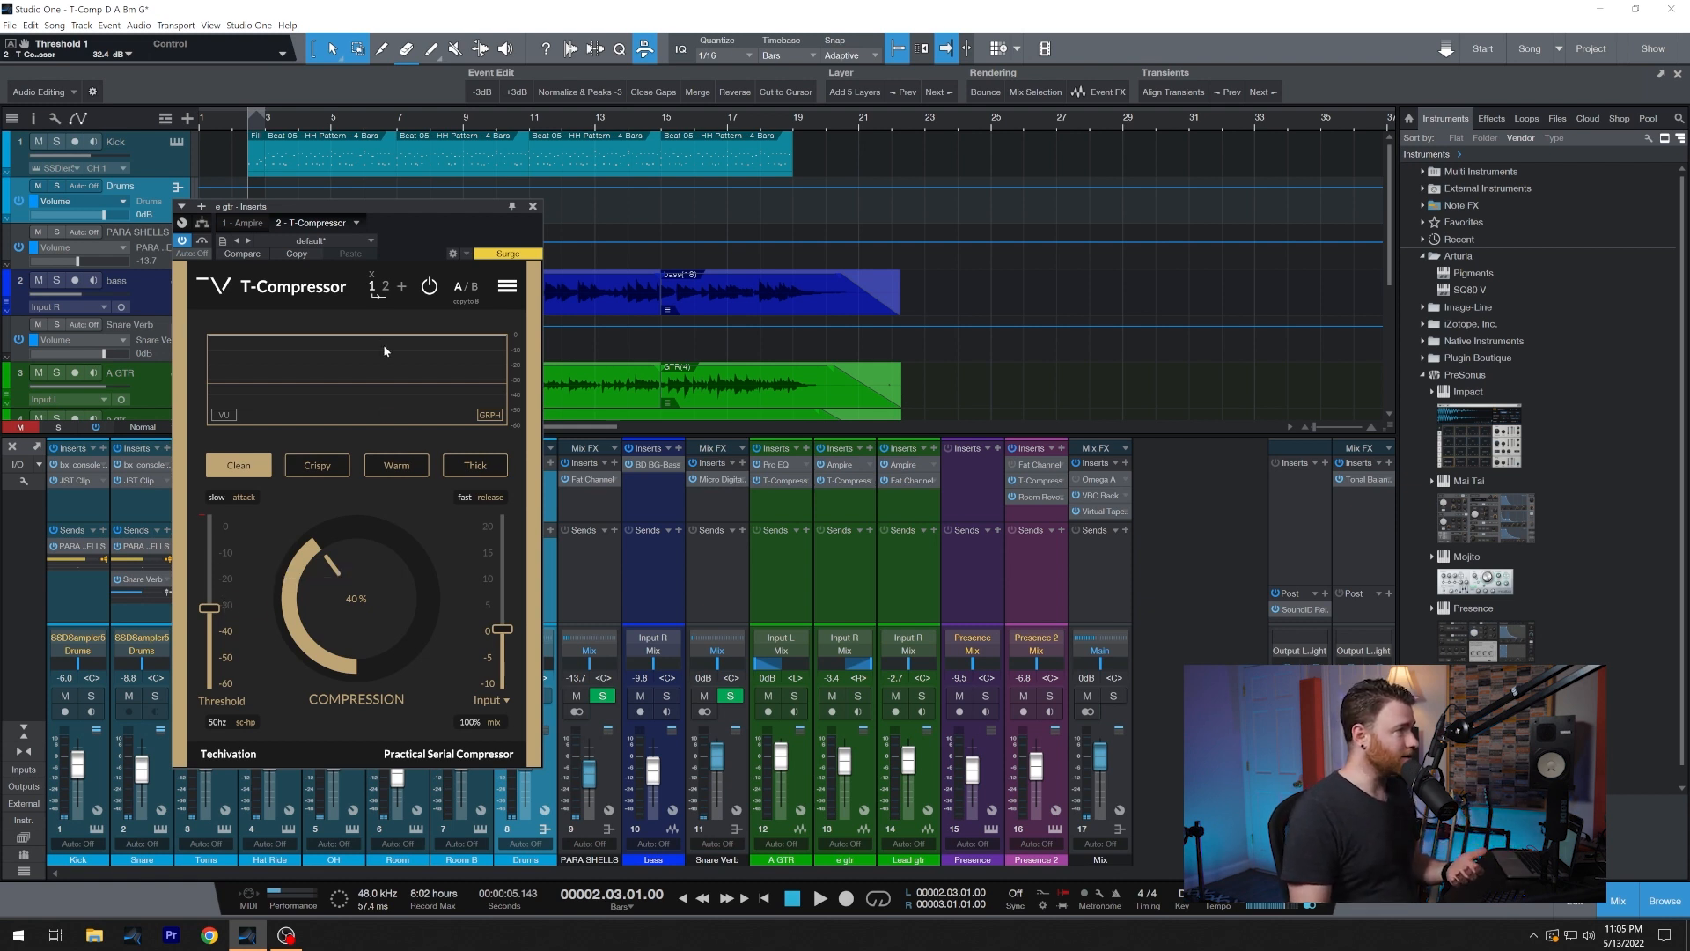
left_click(385, 288)
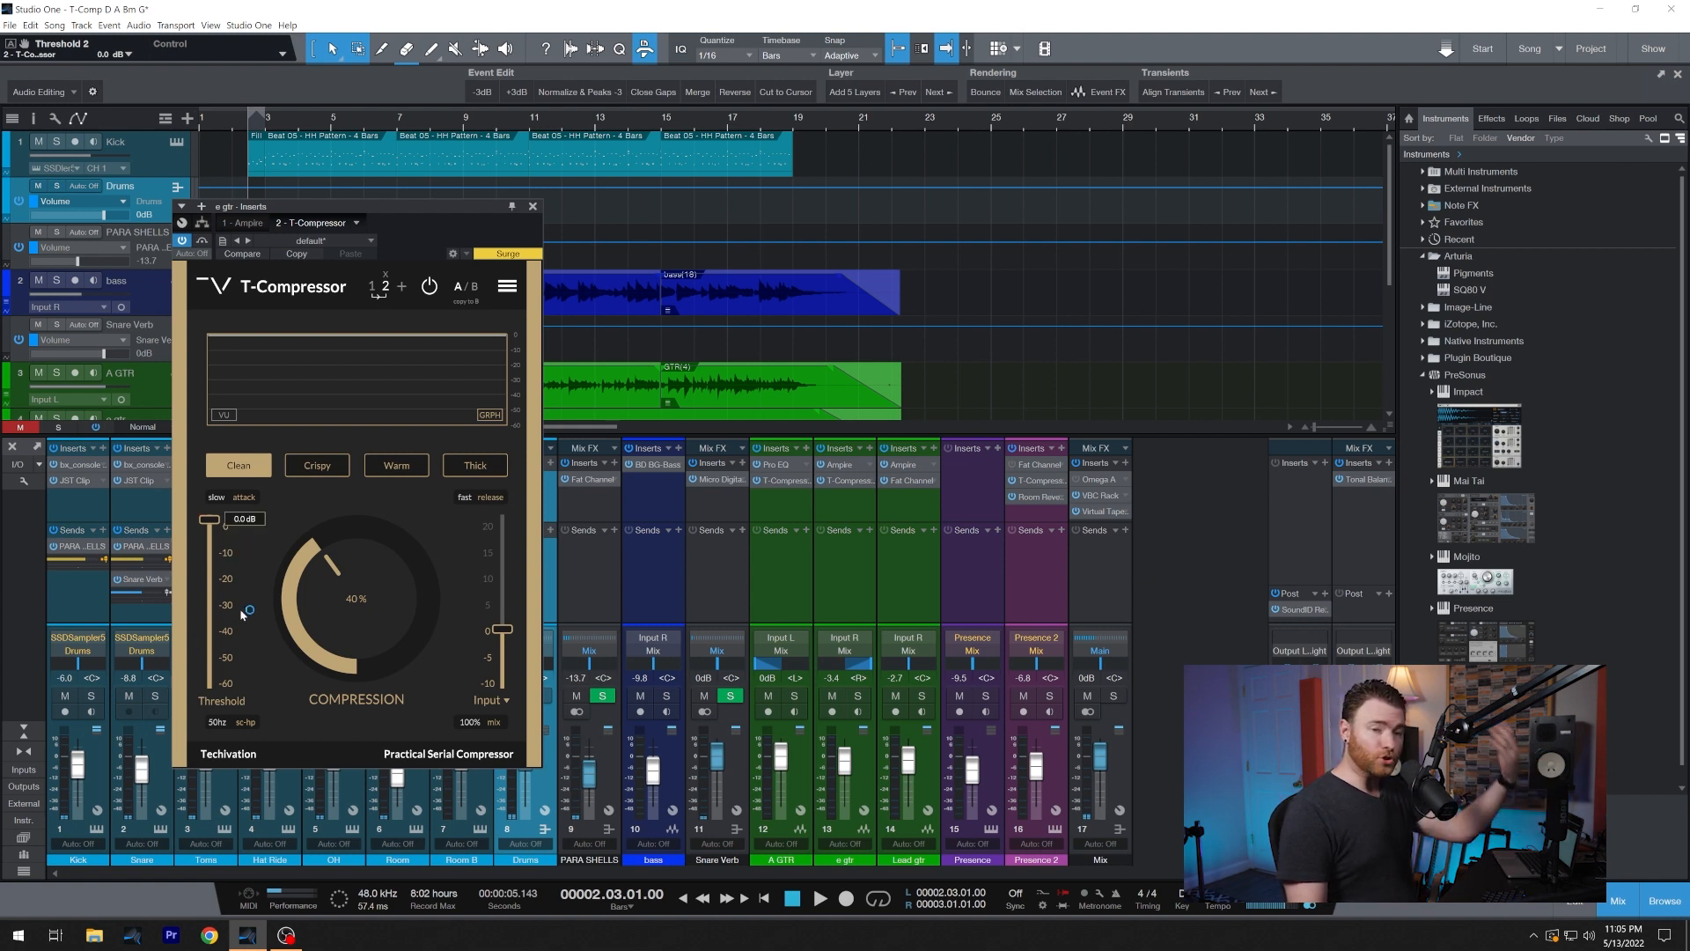
left_click(396, 467)
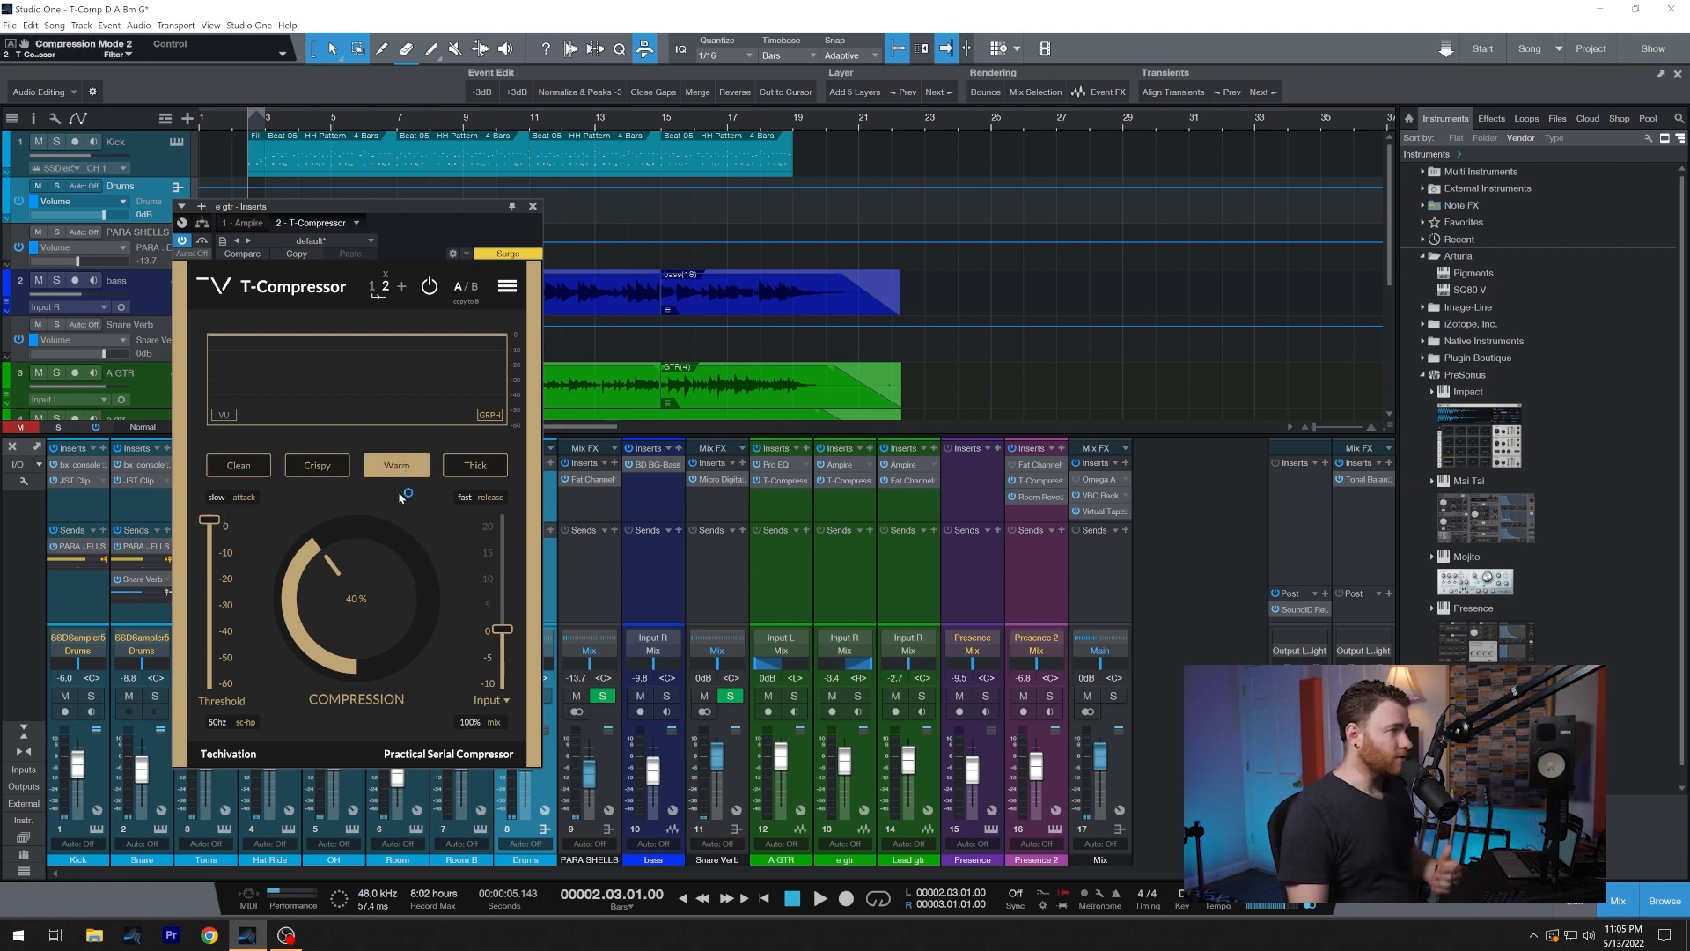
left_click(374, 289)
left_click(385, 289)
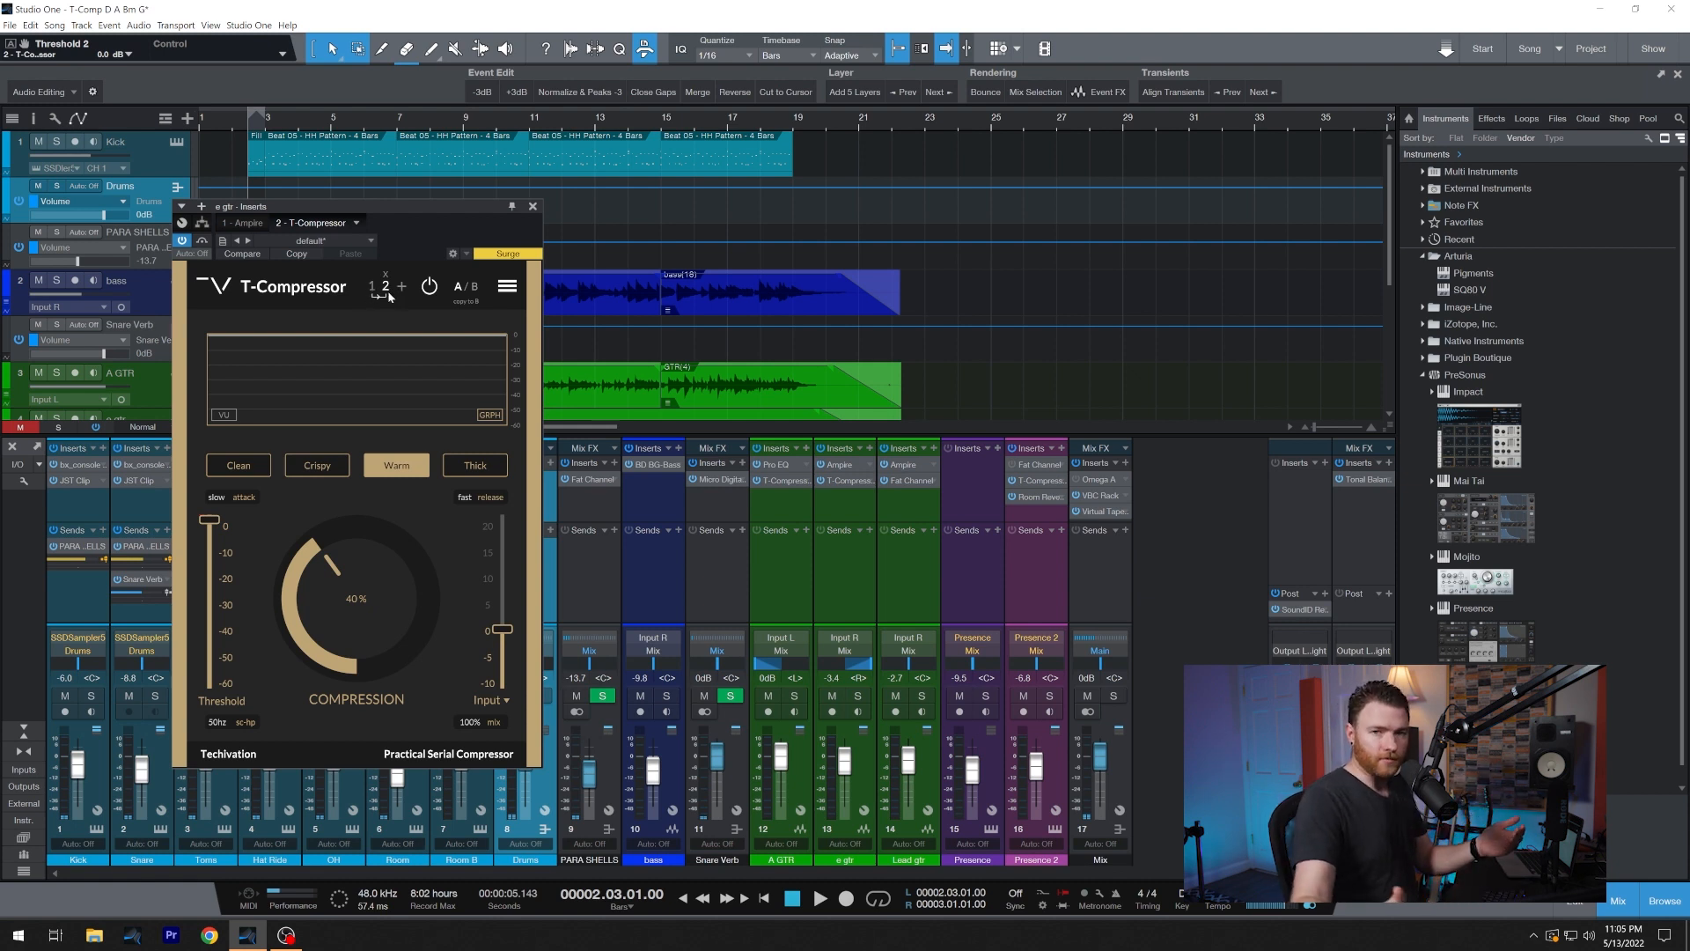
Add a third compressor to the chain, compare it with the other two, and set its mode to Thick.
left_click(405, 287)
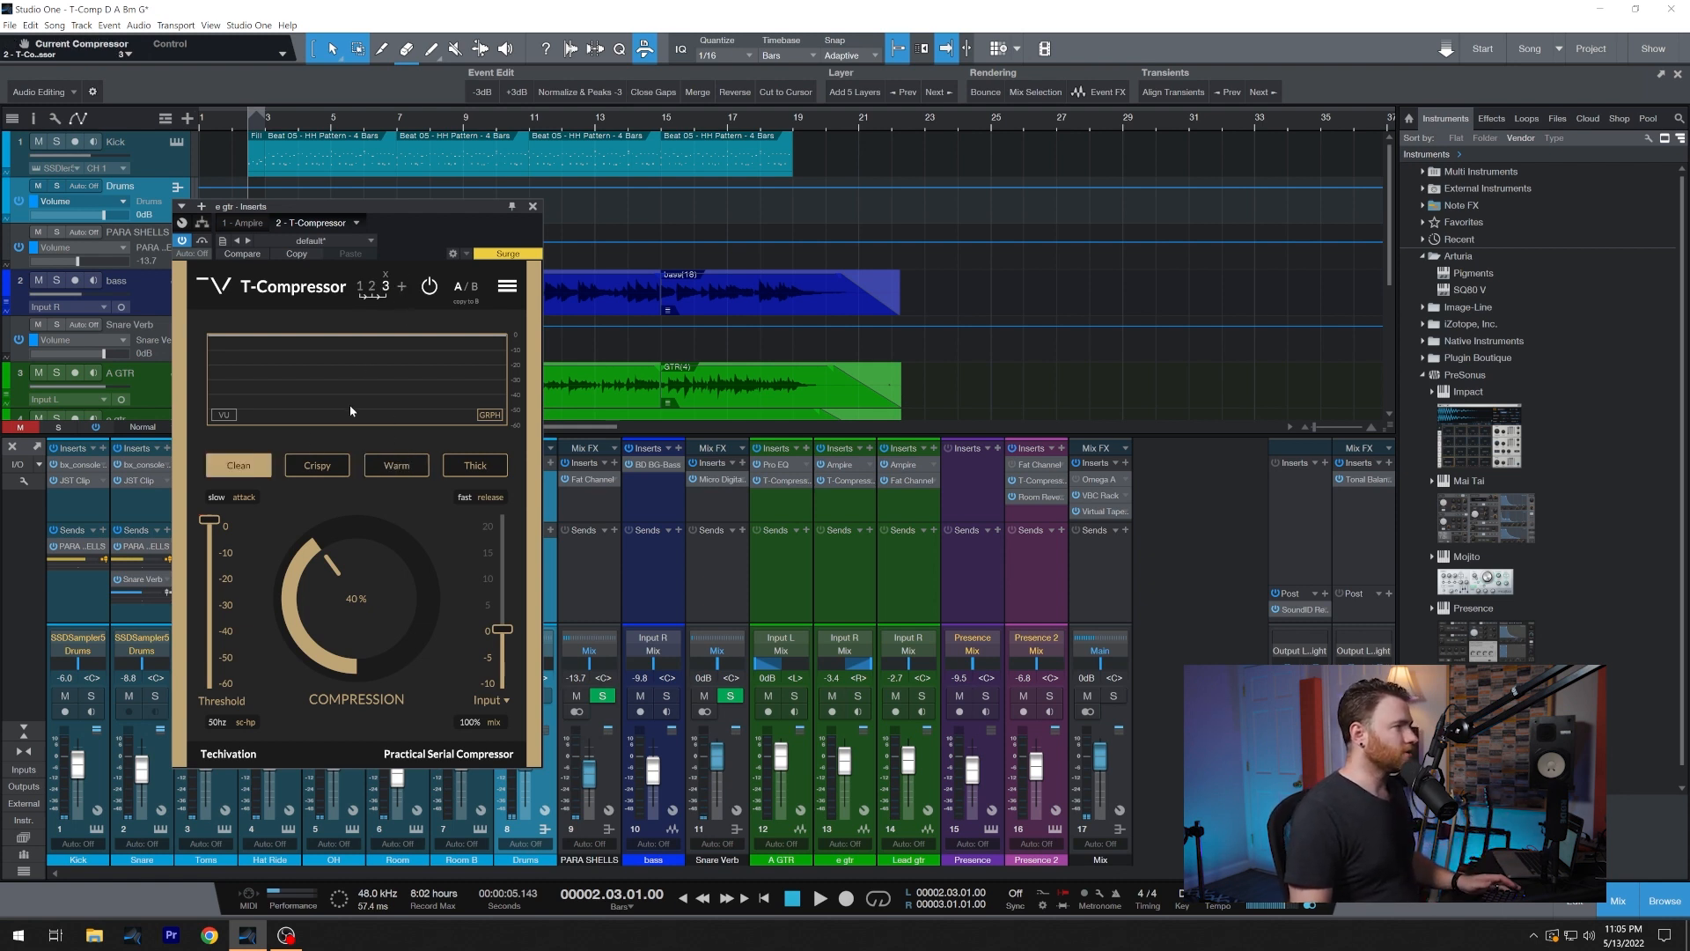
left_click(361, 289)
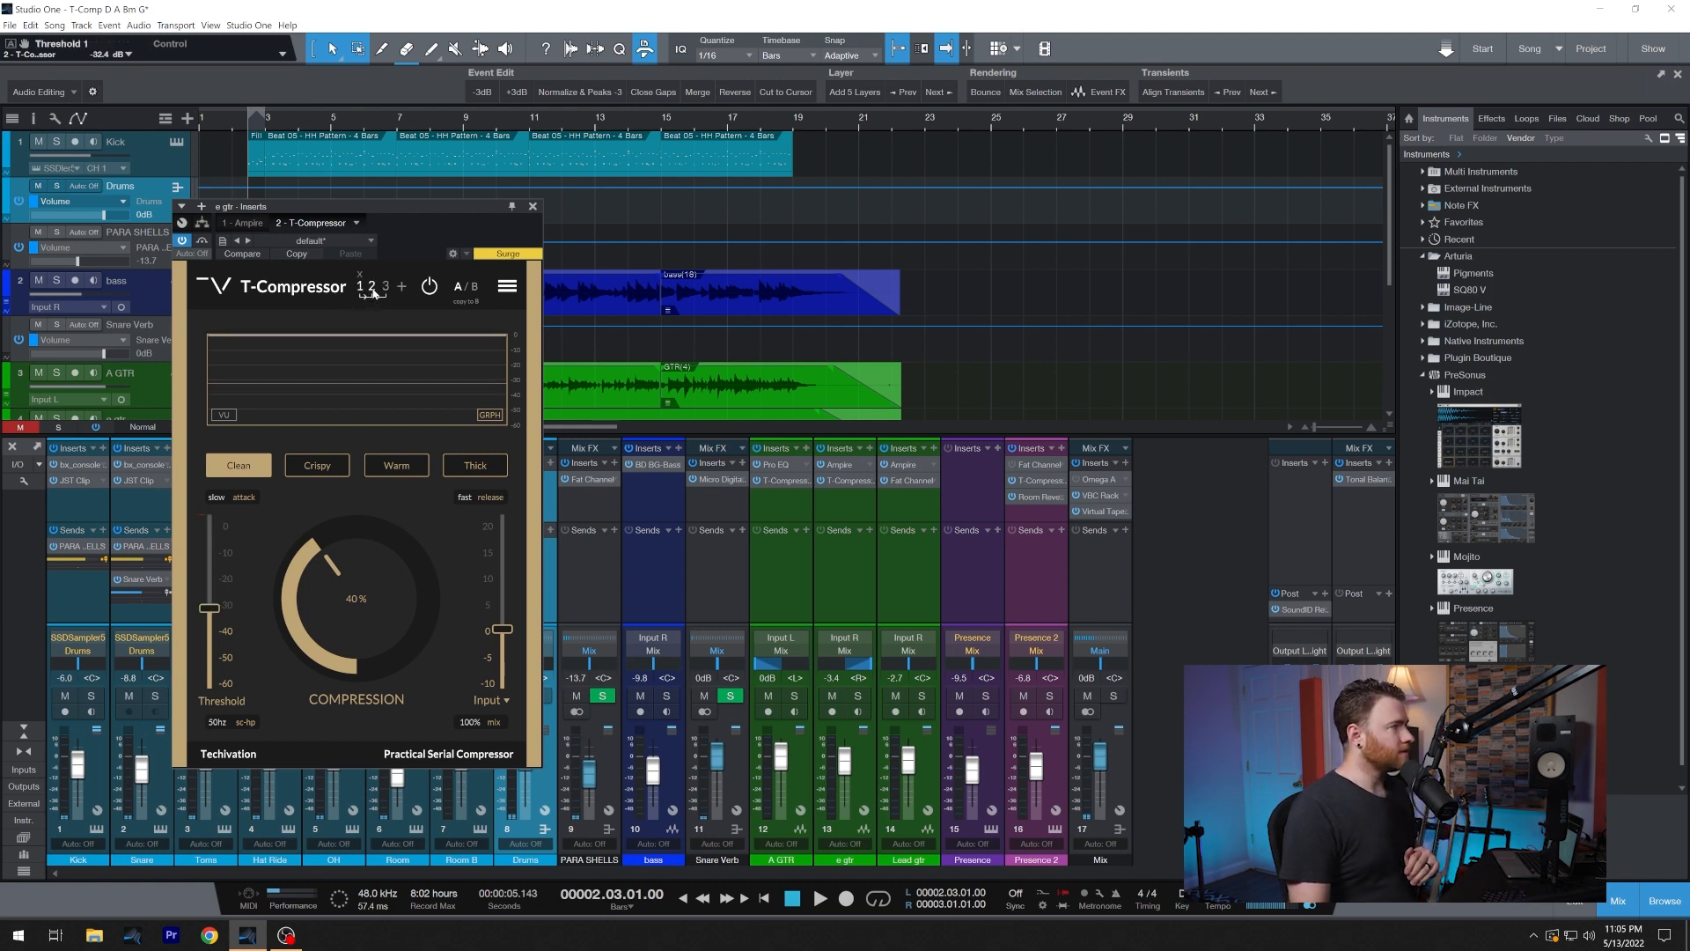
left_click(372, 287)
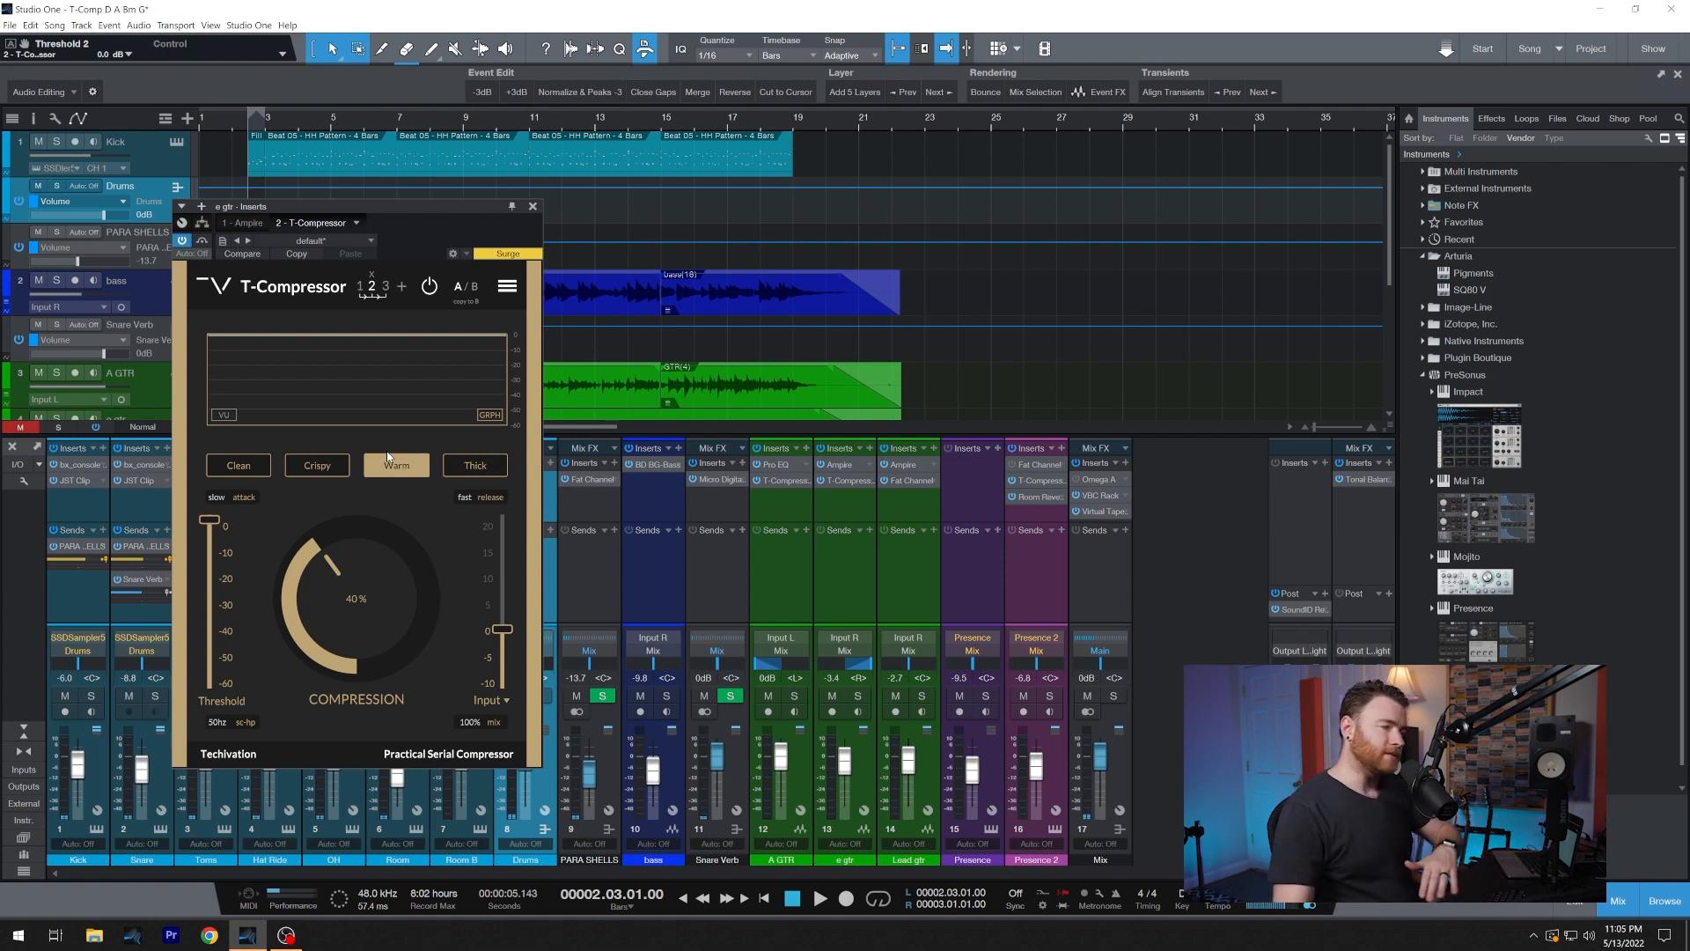
left_click(386, 286)
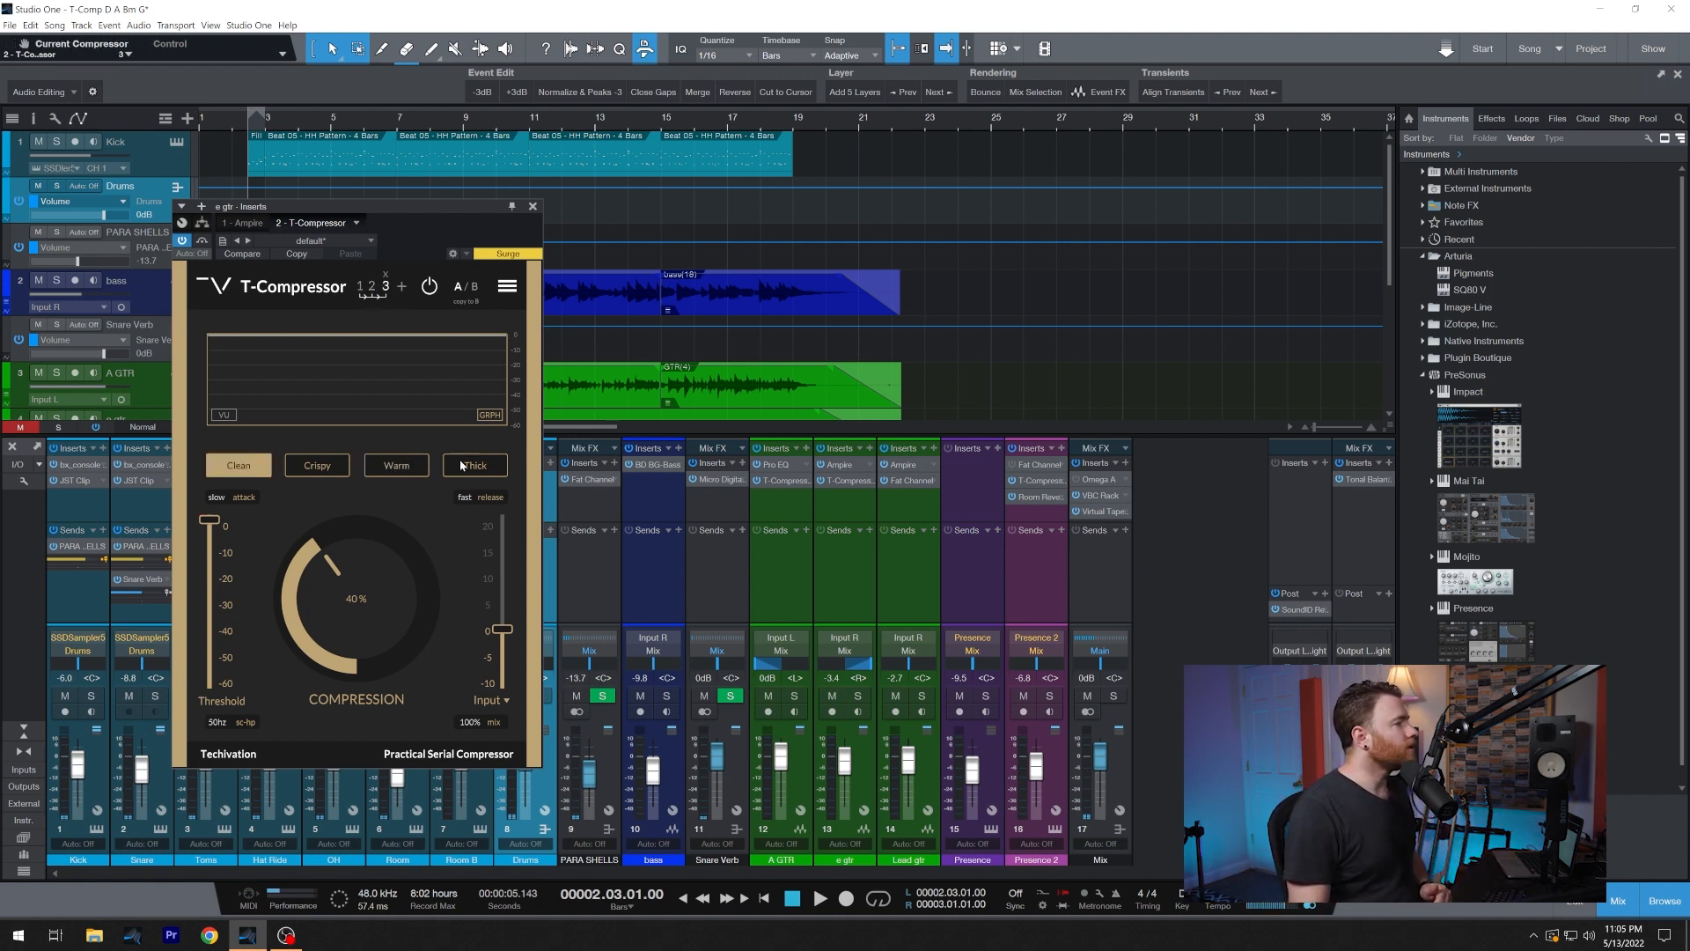
left_click(327, 467)
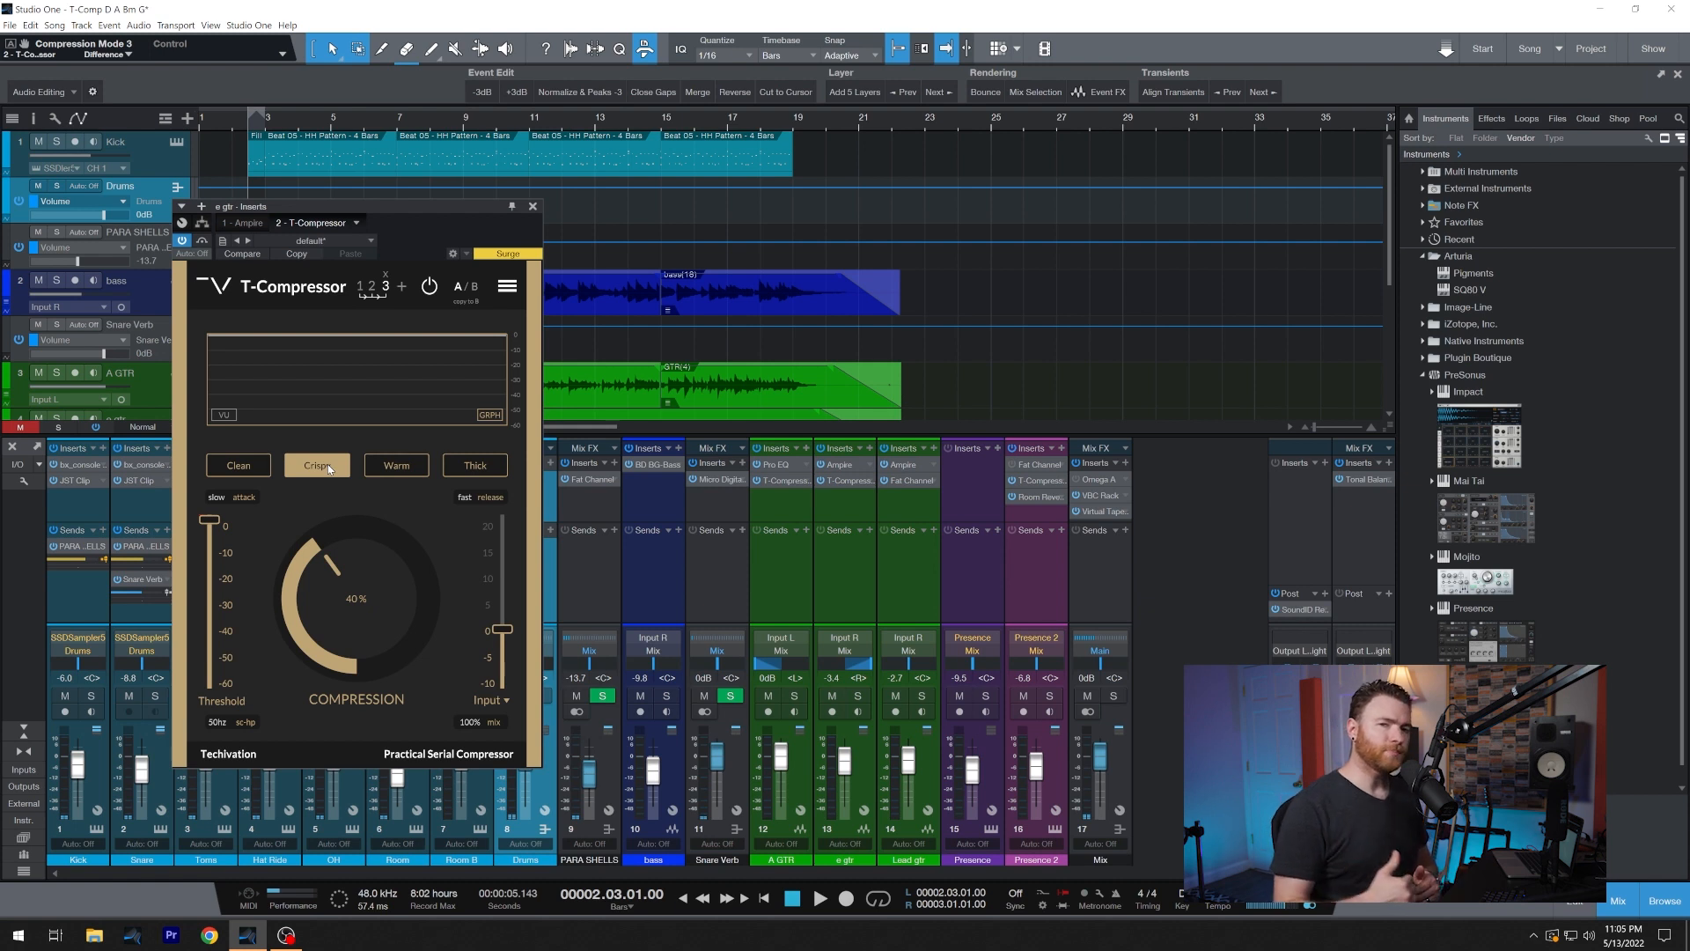
left_click(500, 462)
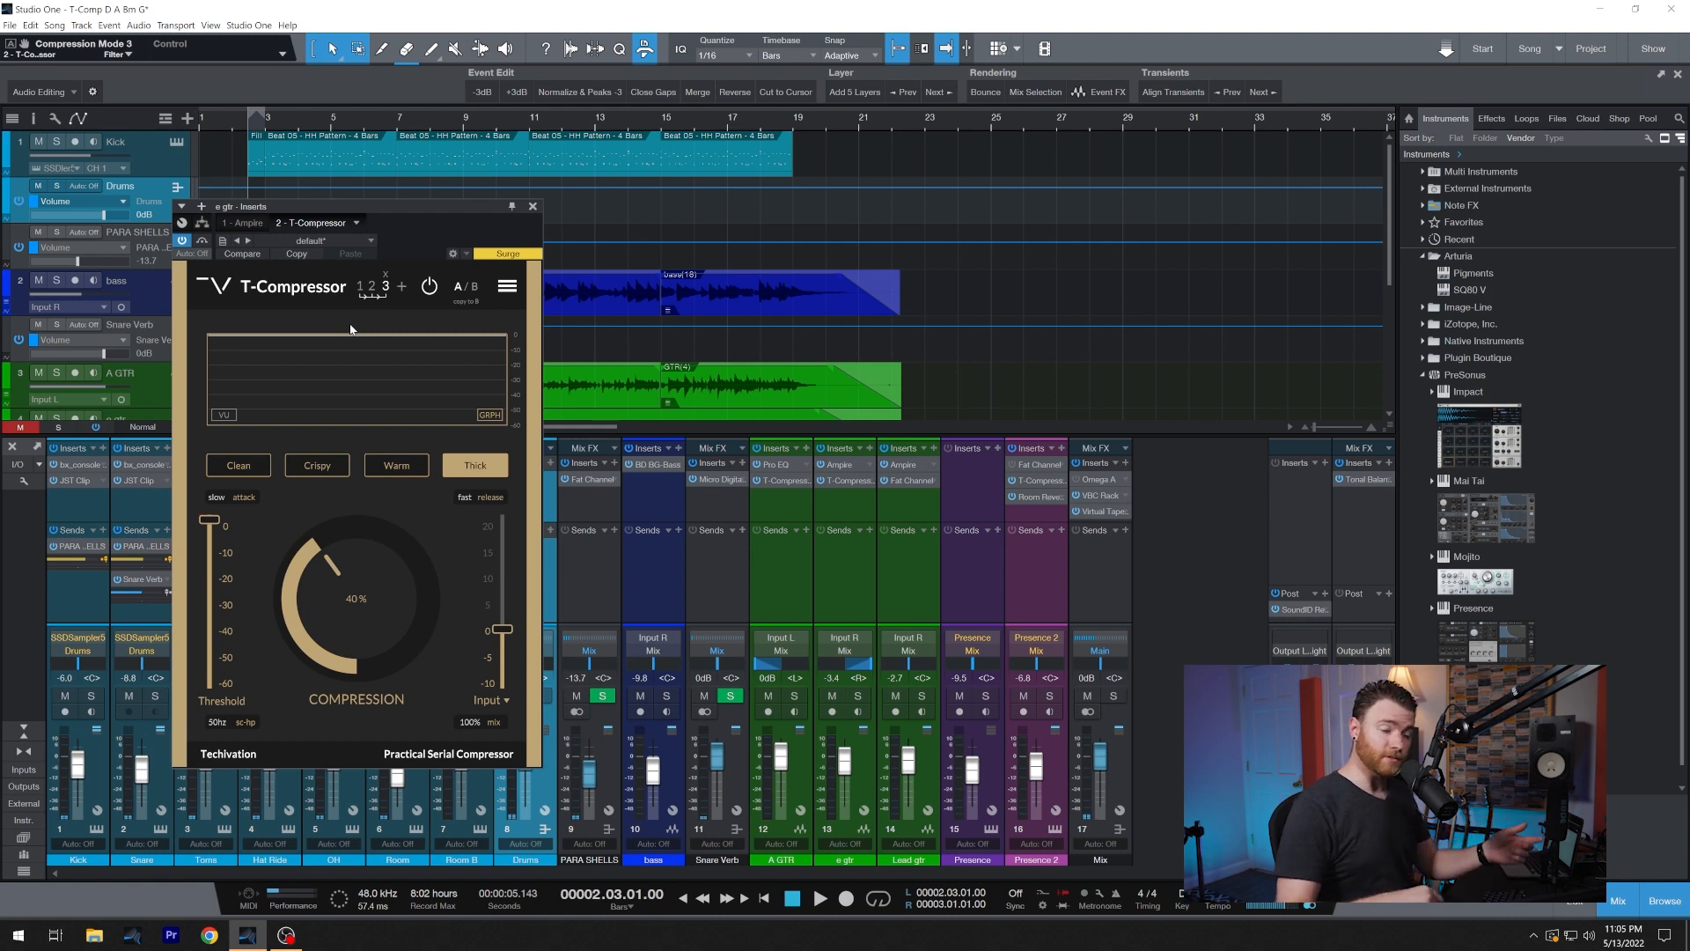
Try to delete the second compressor from the serial chain.
left_click(384, 289)
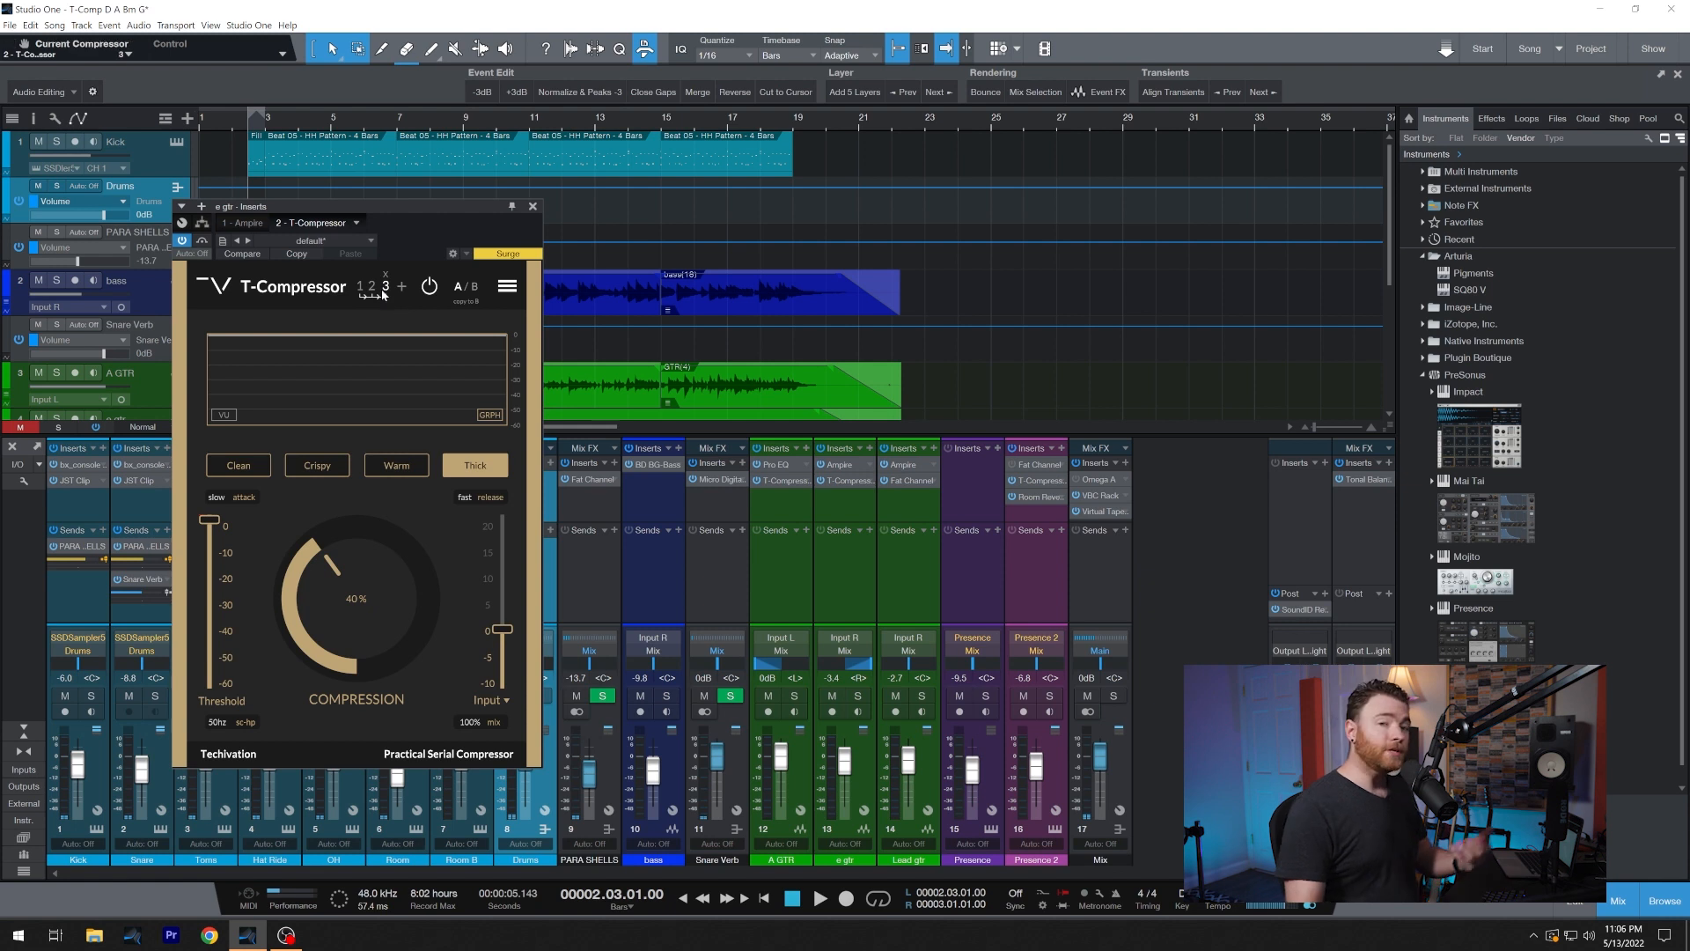
left_click(372, 289)
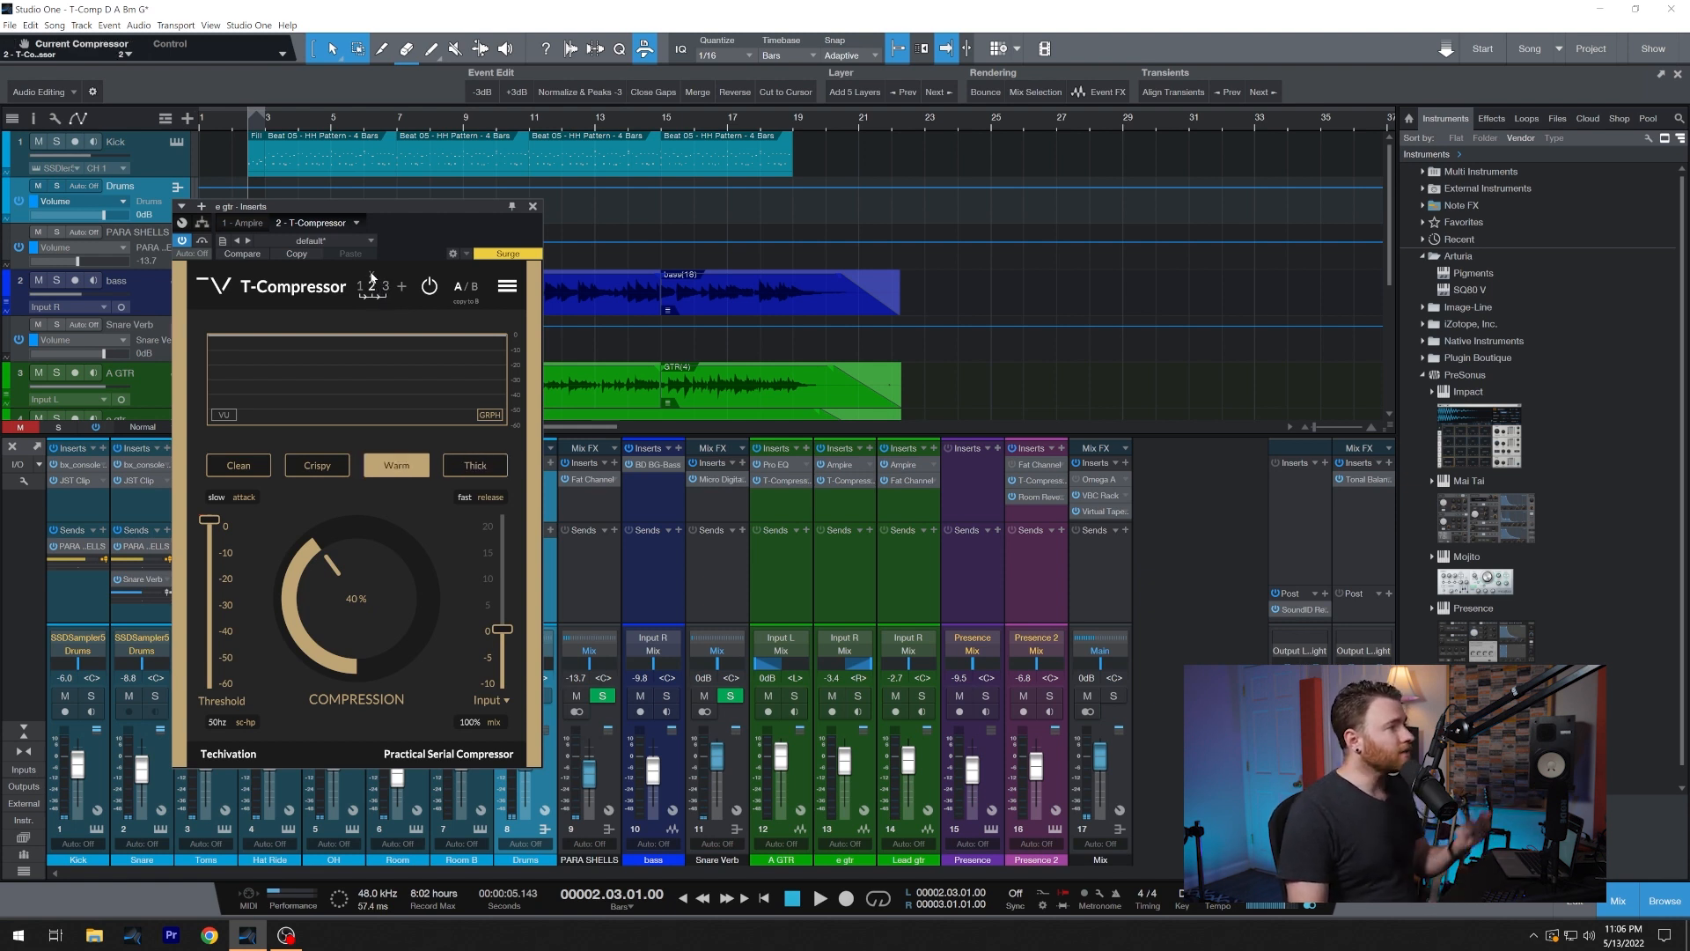
left_click(371, 275)
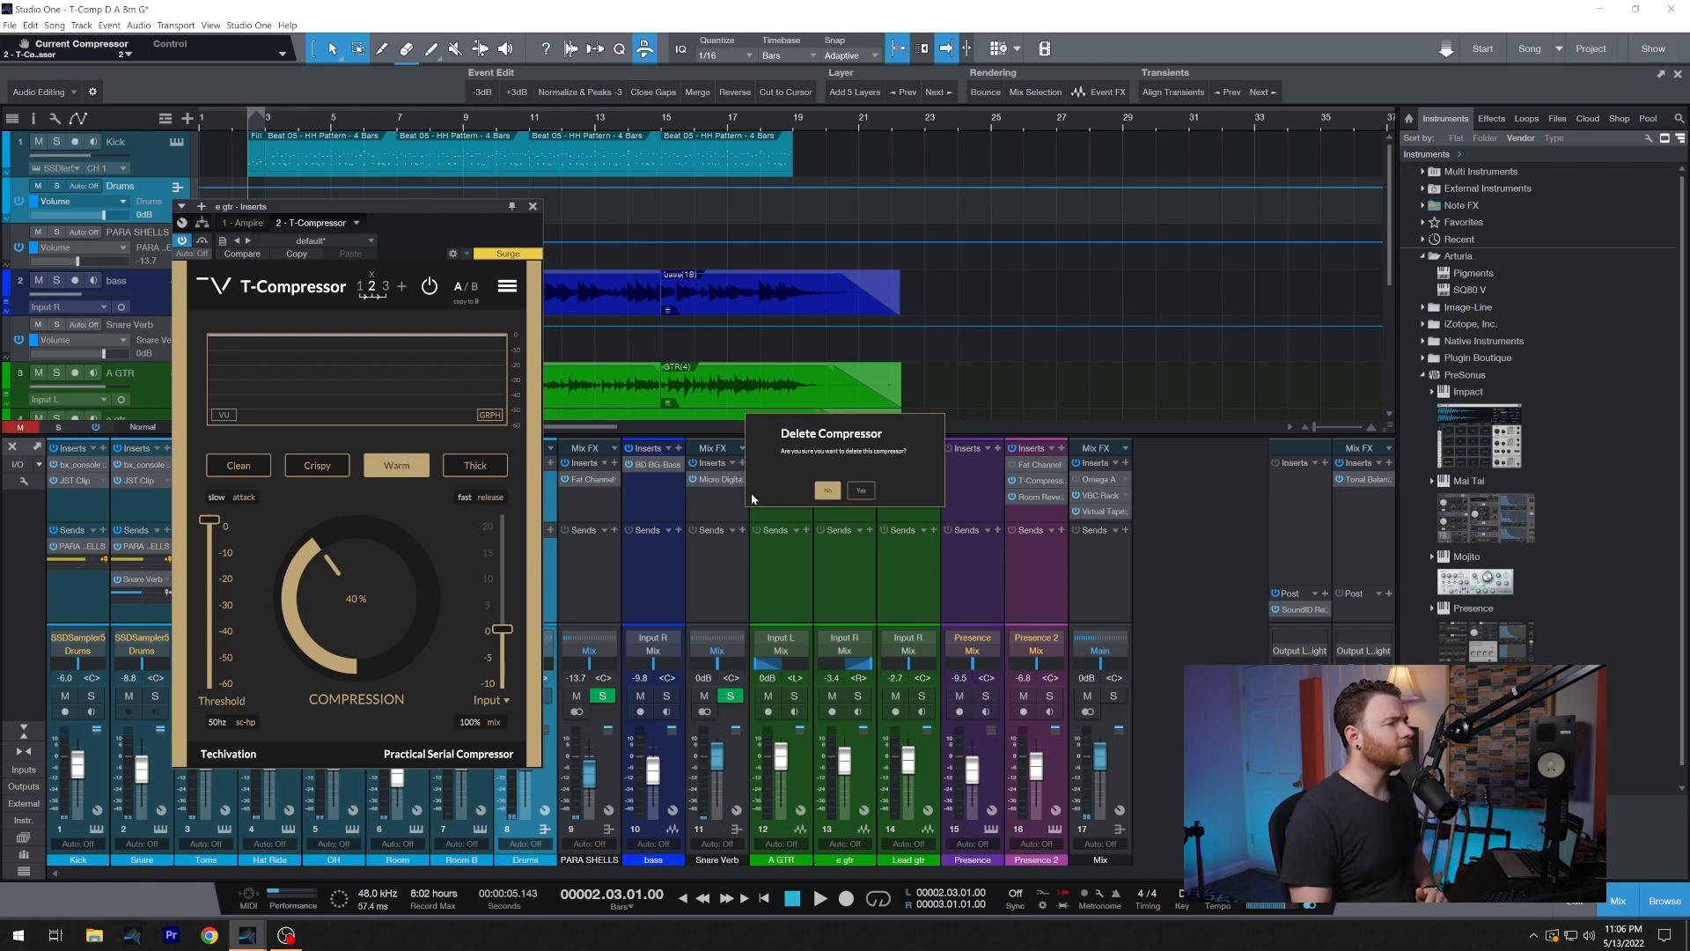
left_click(862, 491)
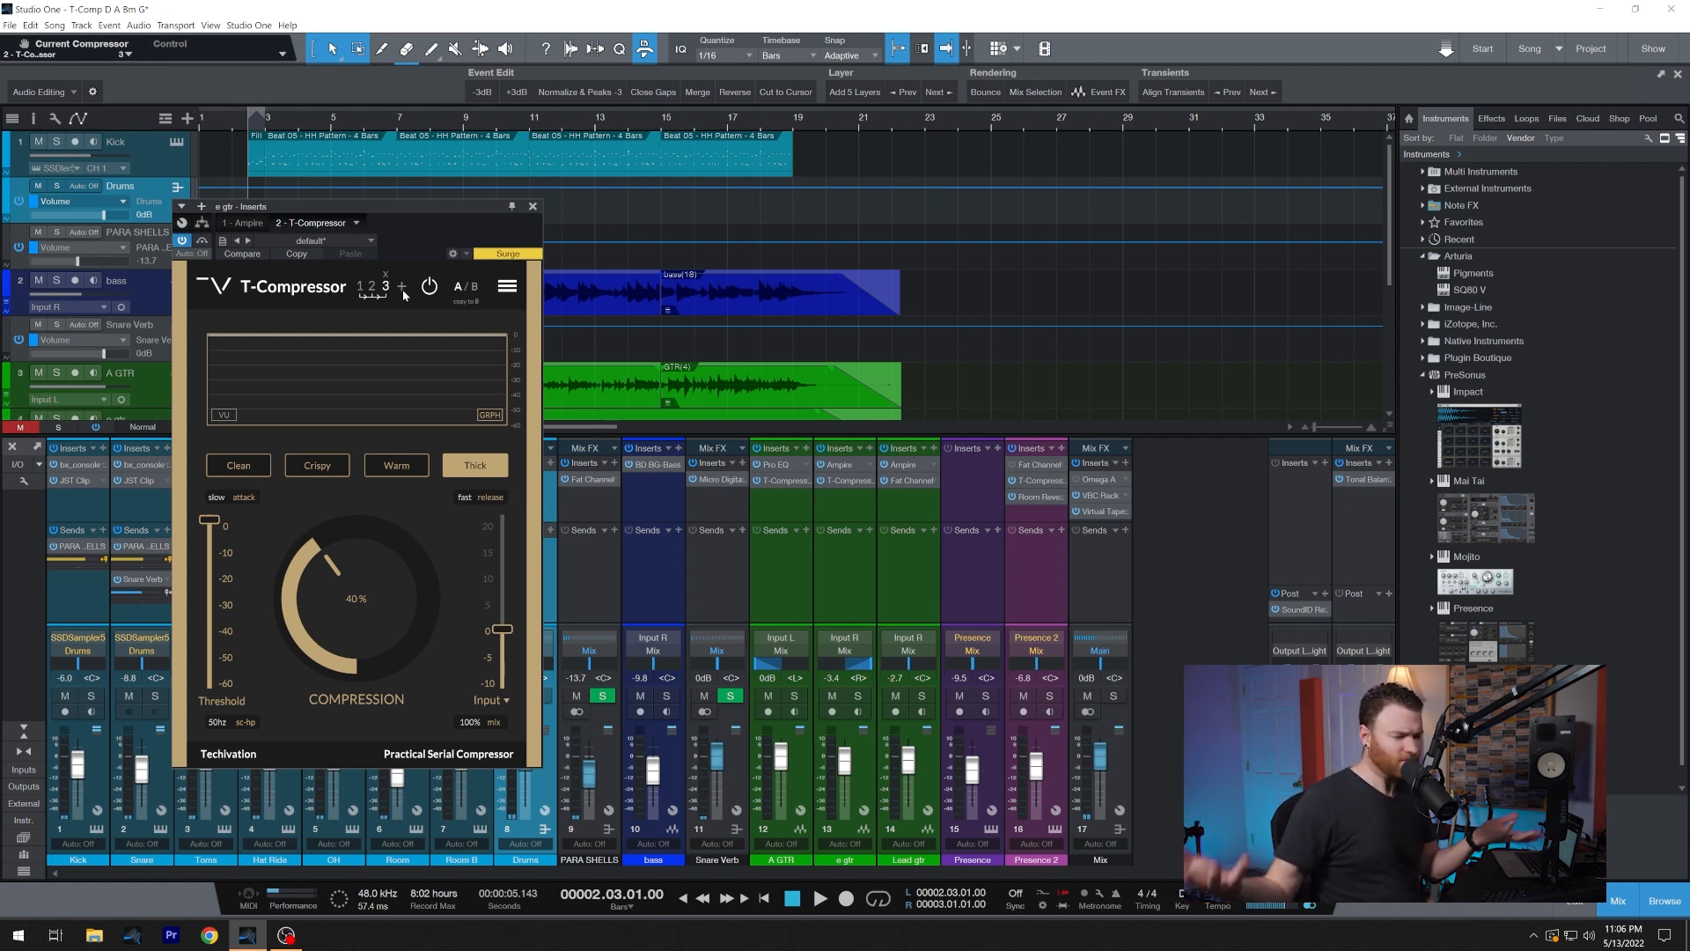
Try a larger interface scale for the T-Compressor and restore the original scale, looking over the global presets on the way.
left_click(508, 289)
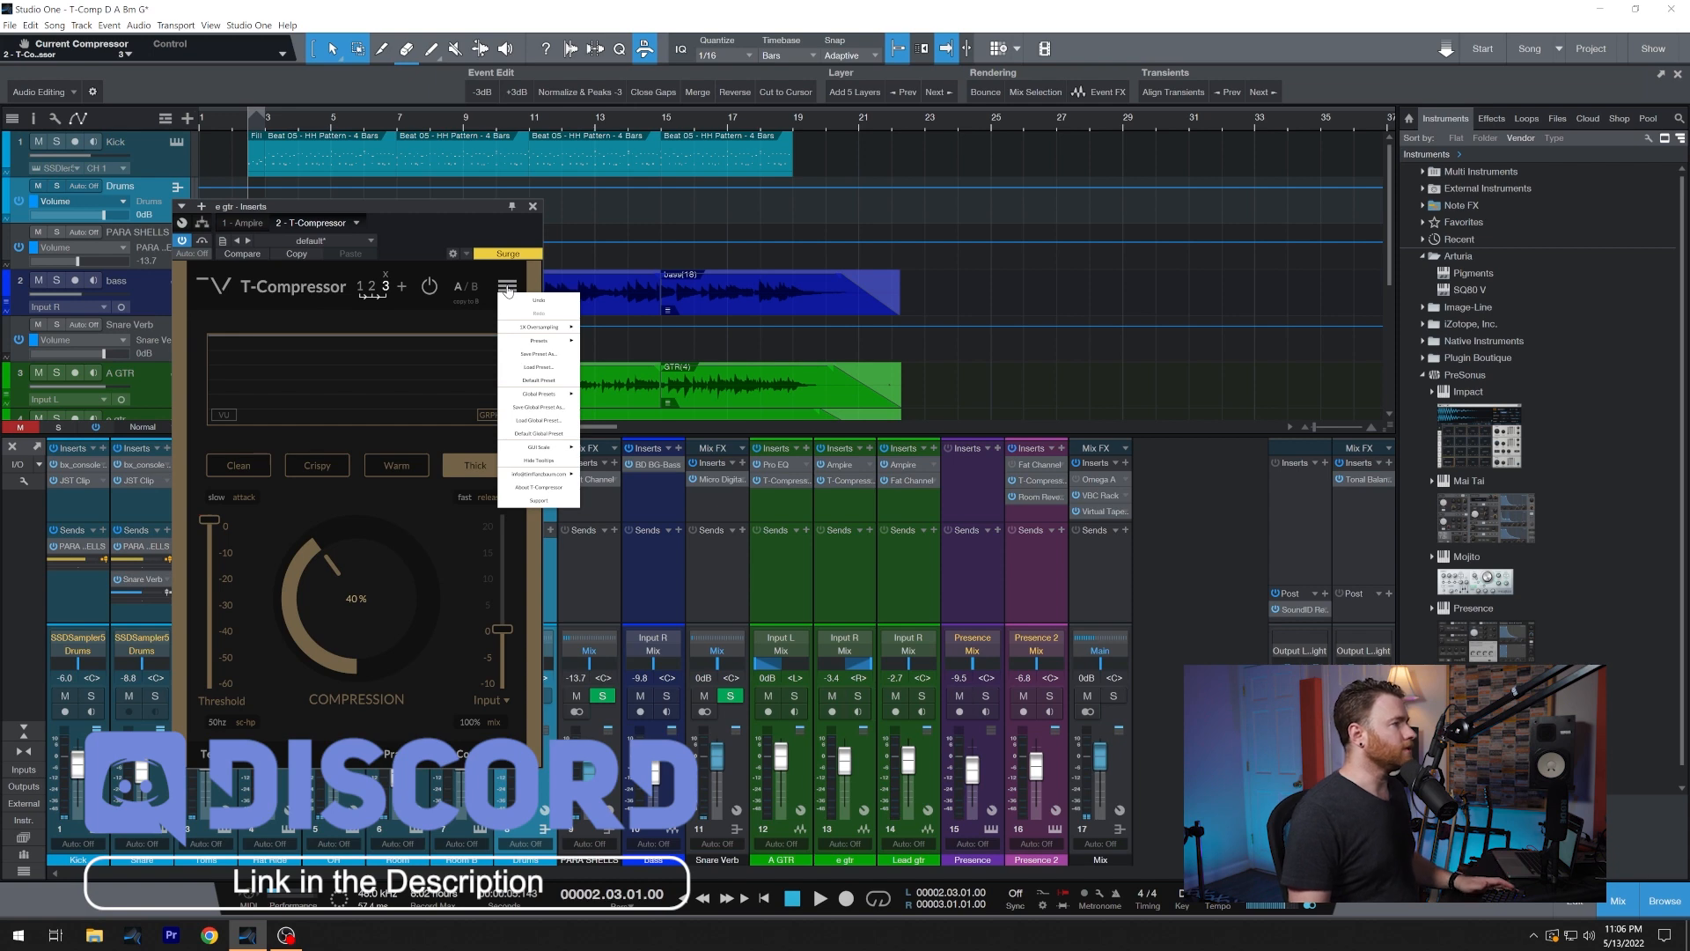
mouse_move(525, 331)
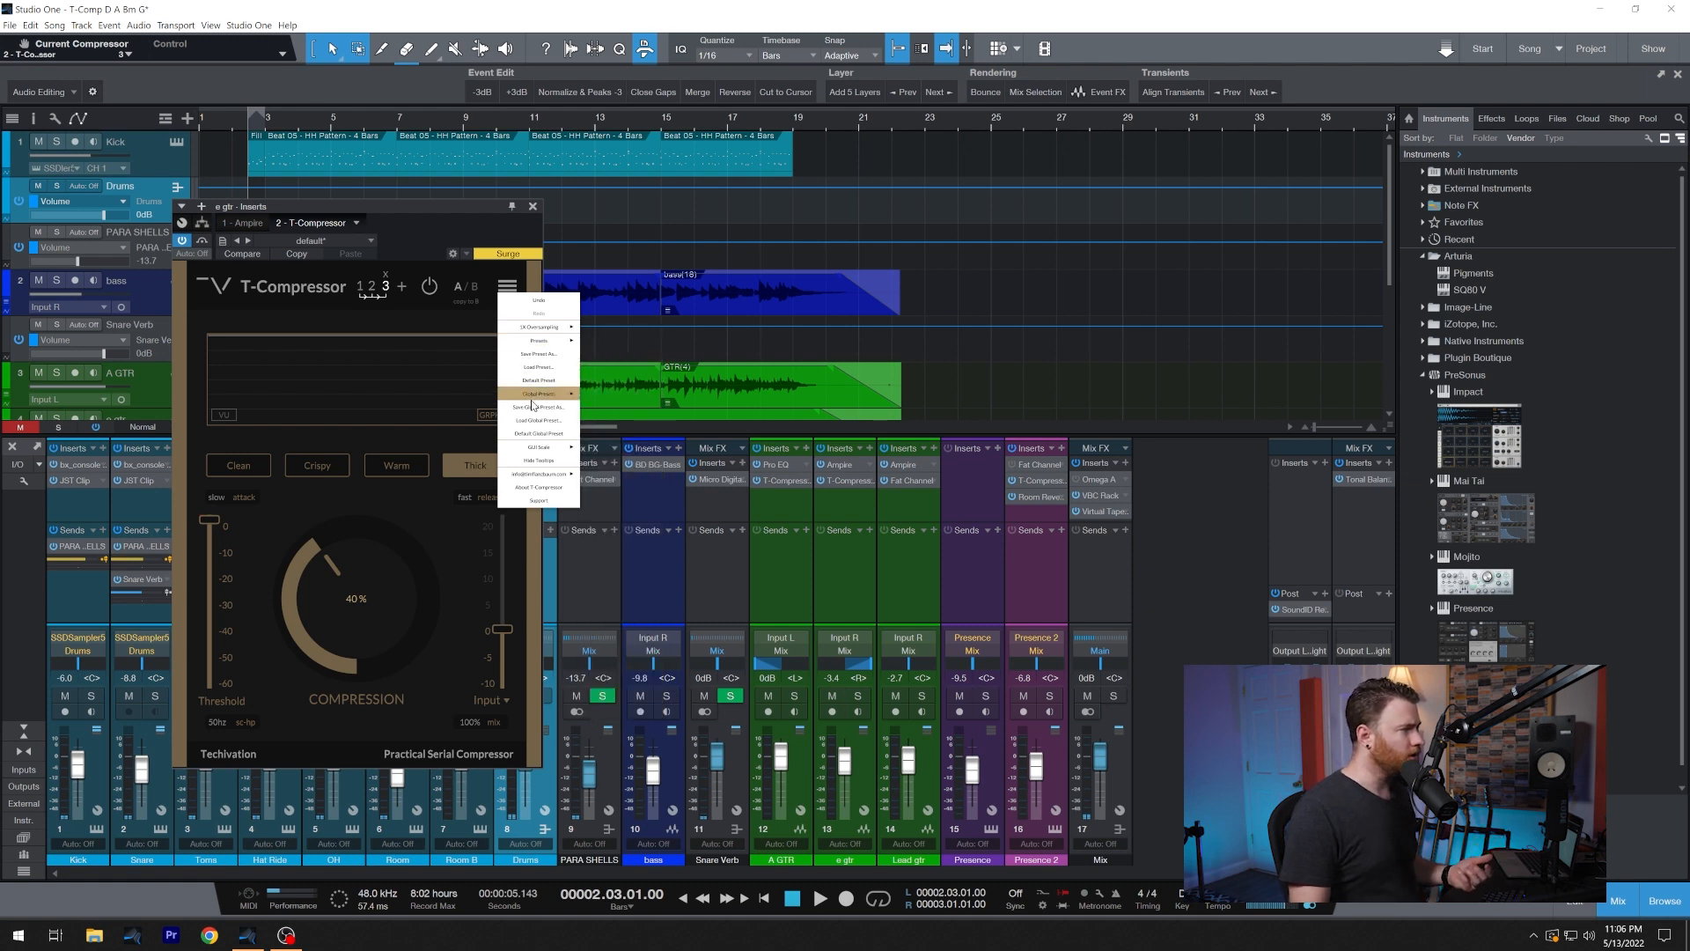
mouse_move(534, 398)
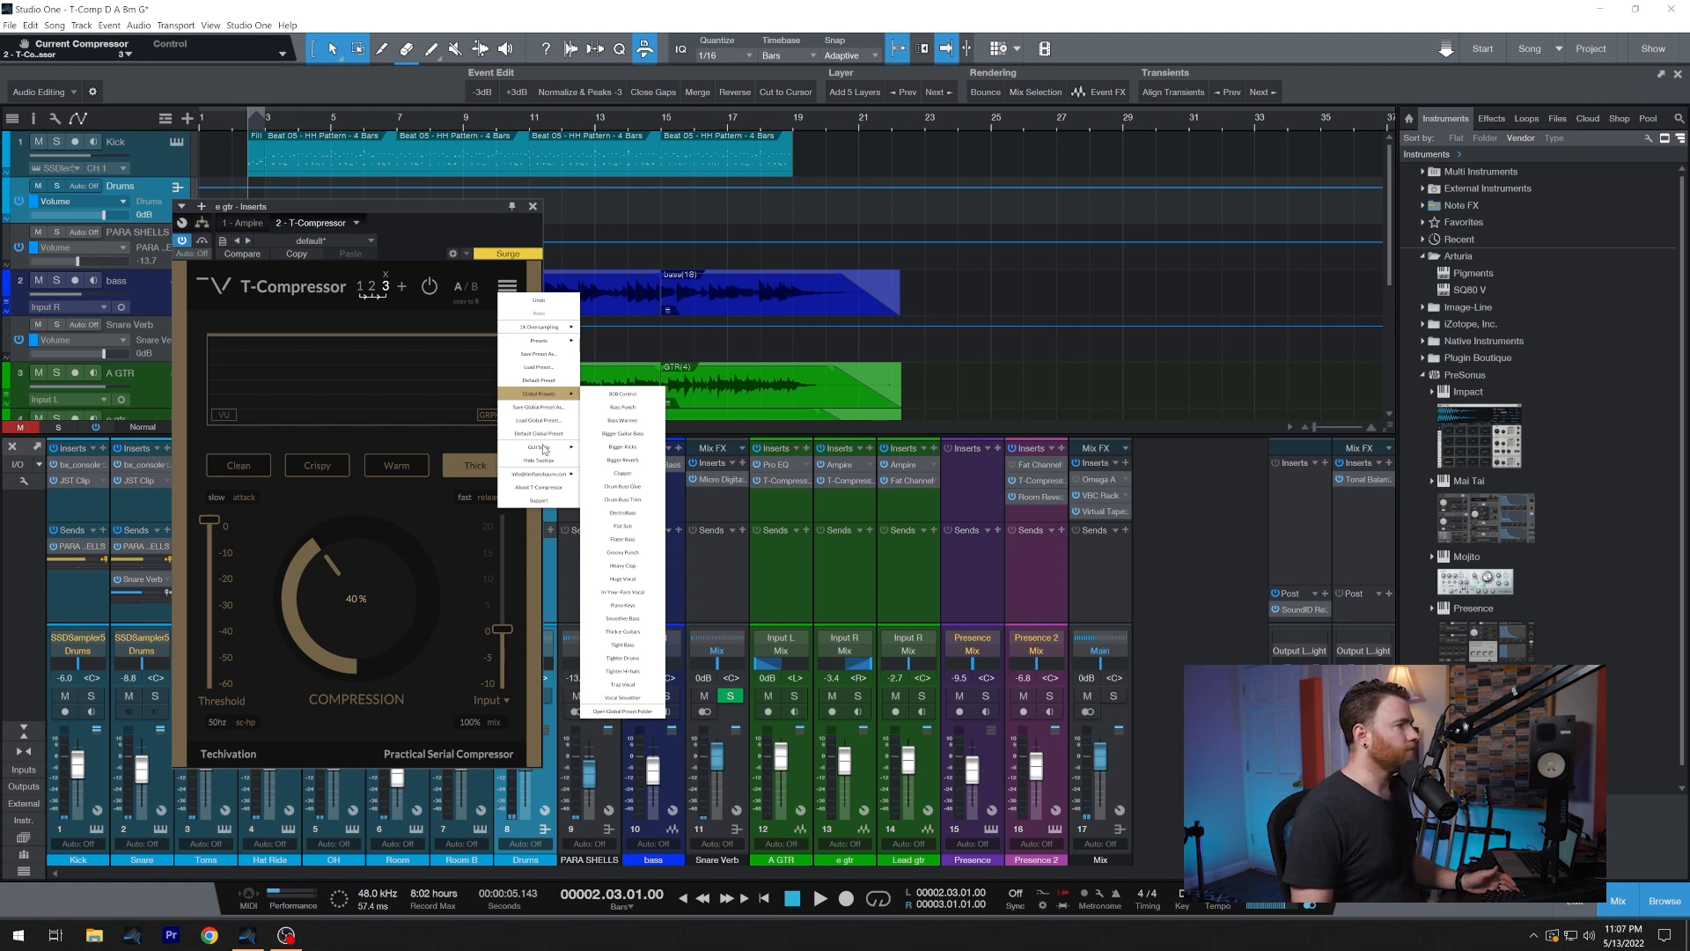
mouse_move(546, 452)
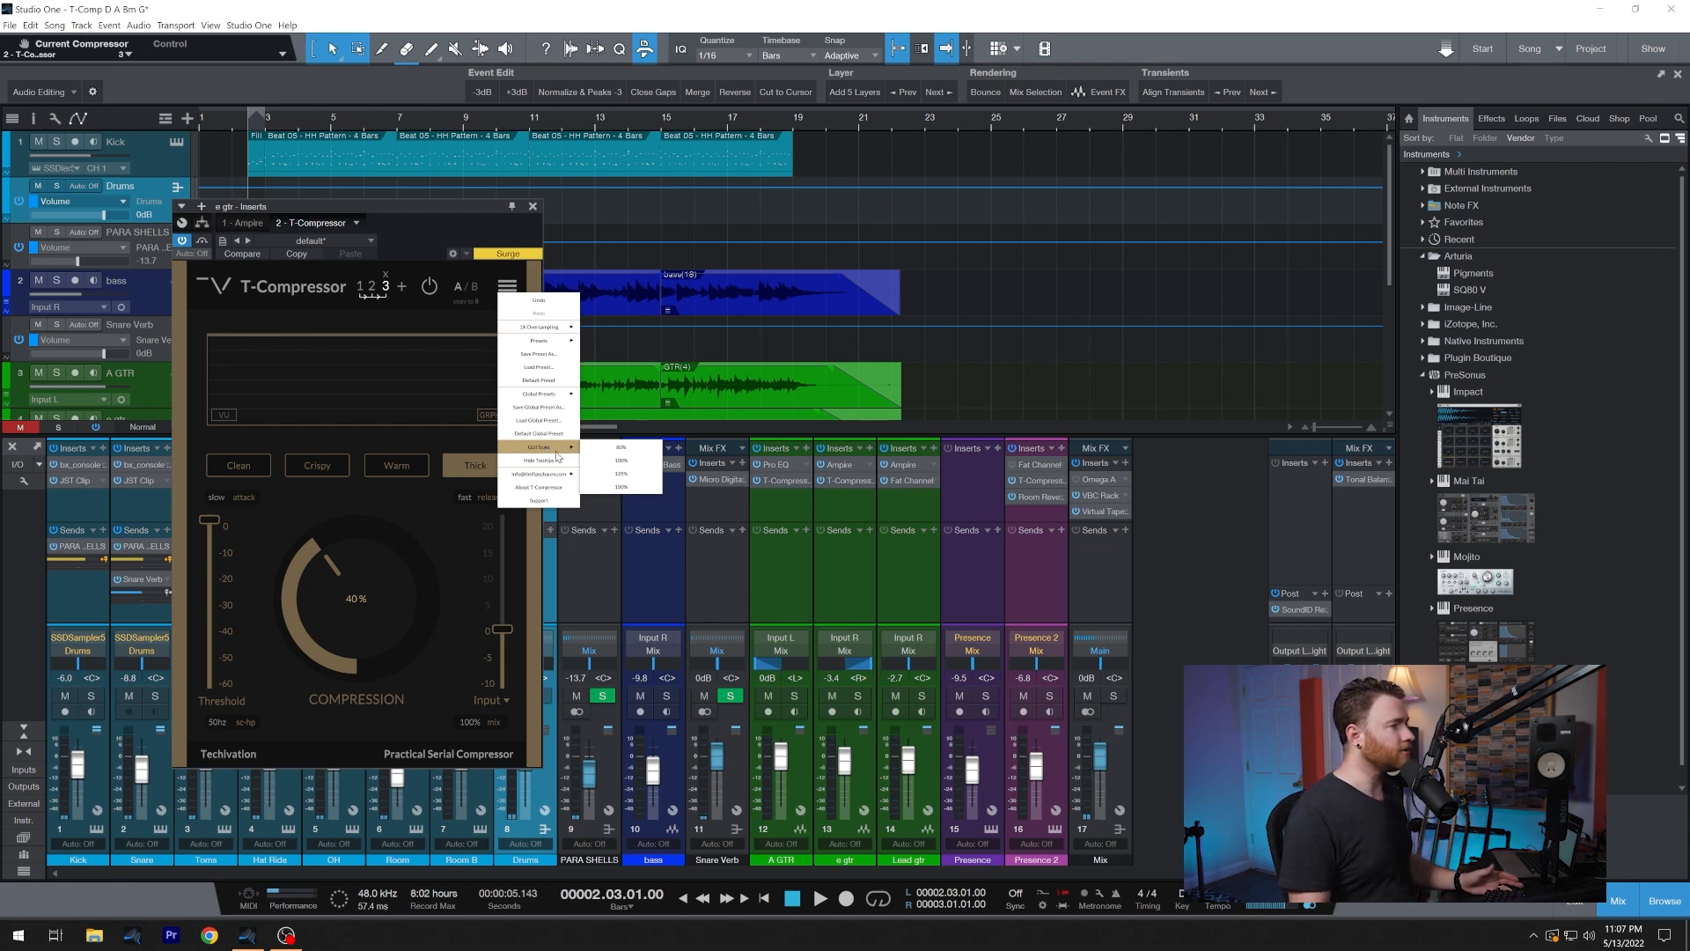
left_click(647, 474)
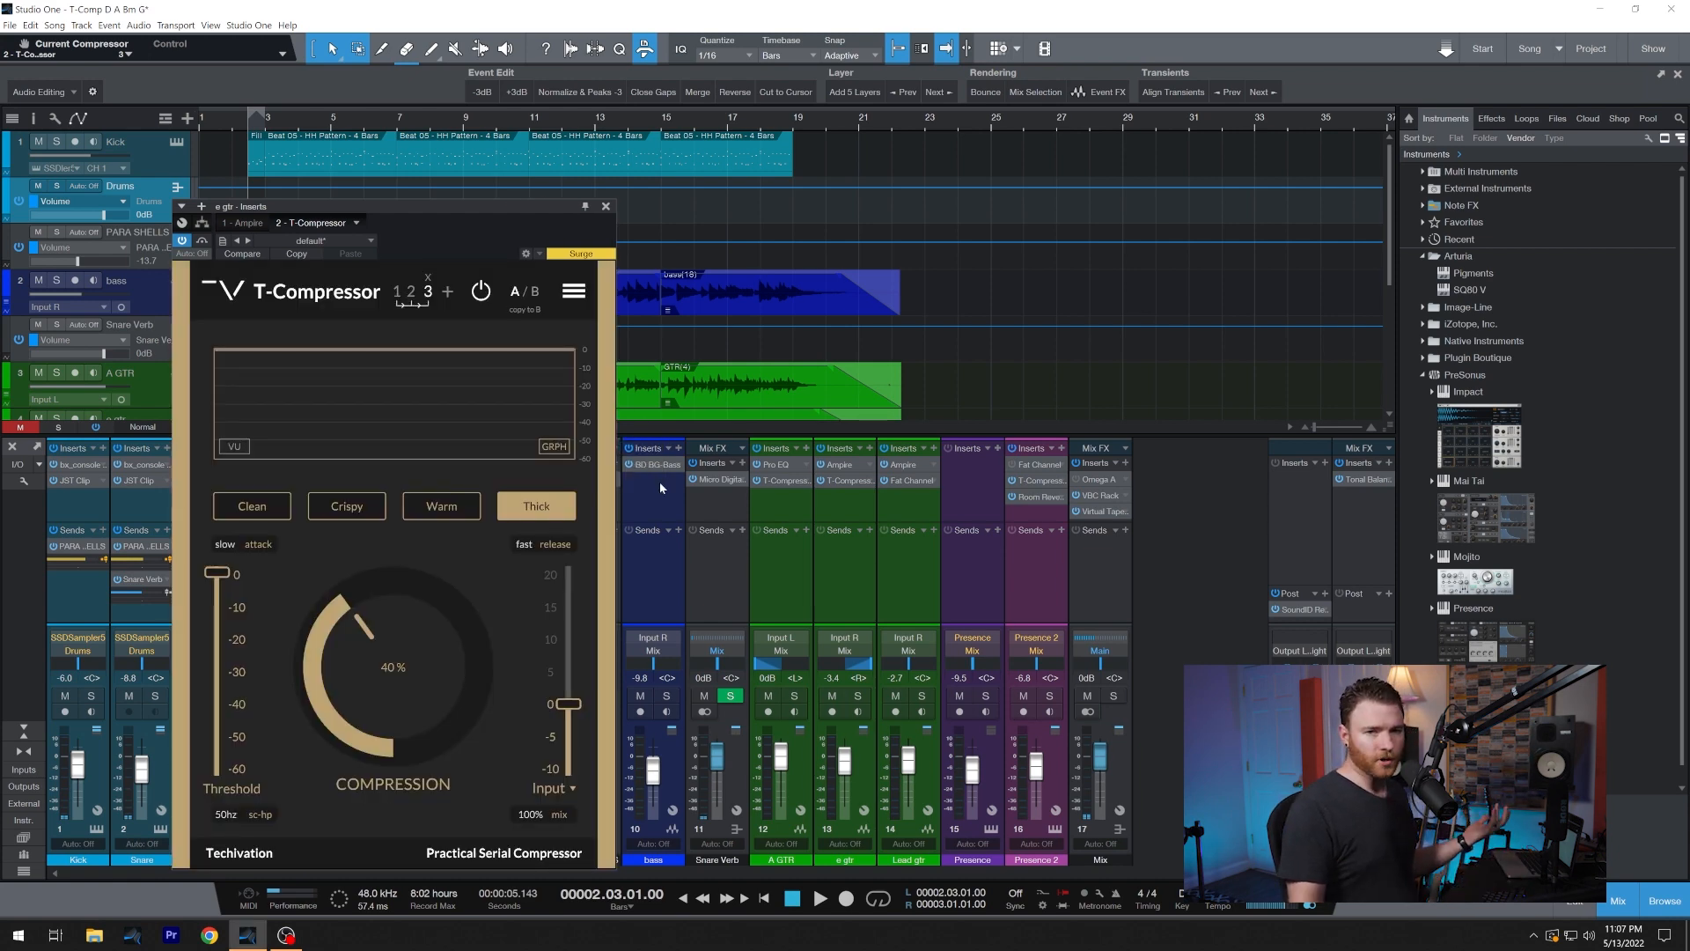
left_click(574, 292)
mouse_move(616, 452)
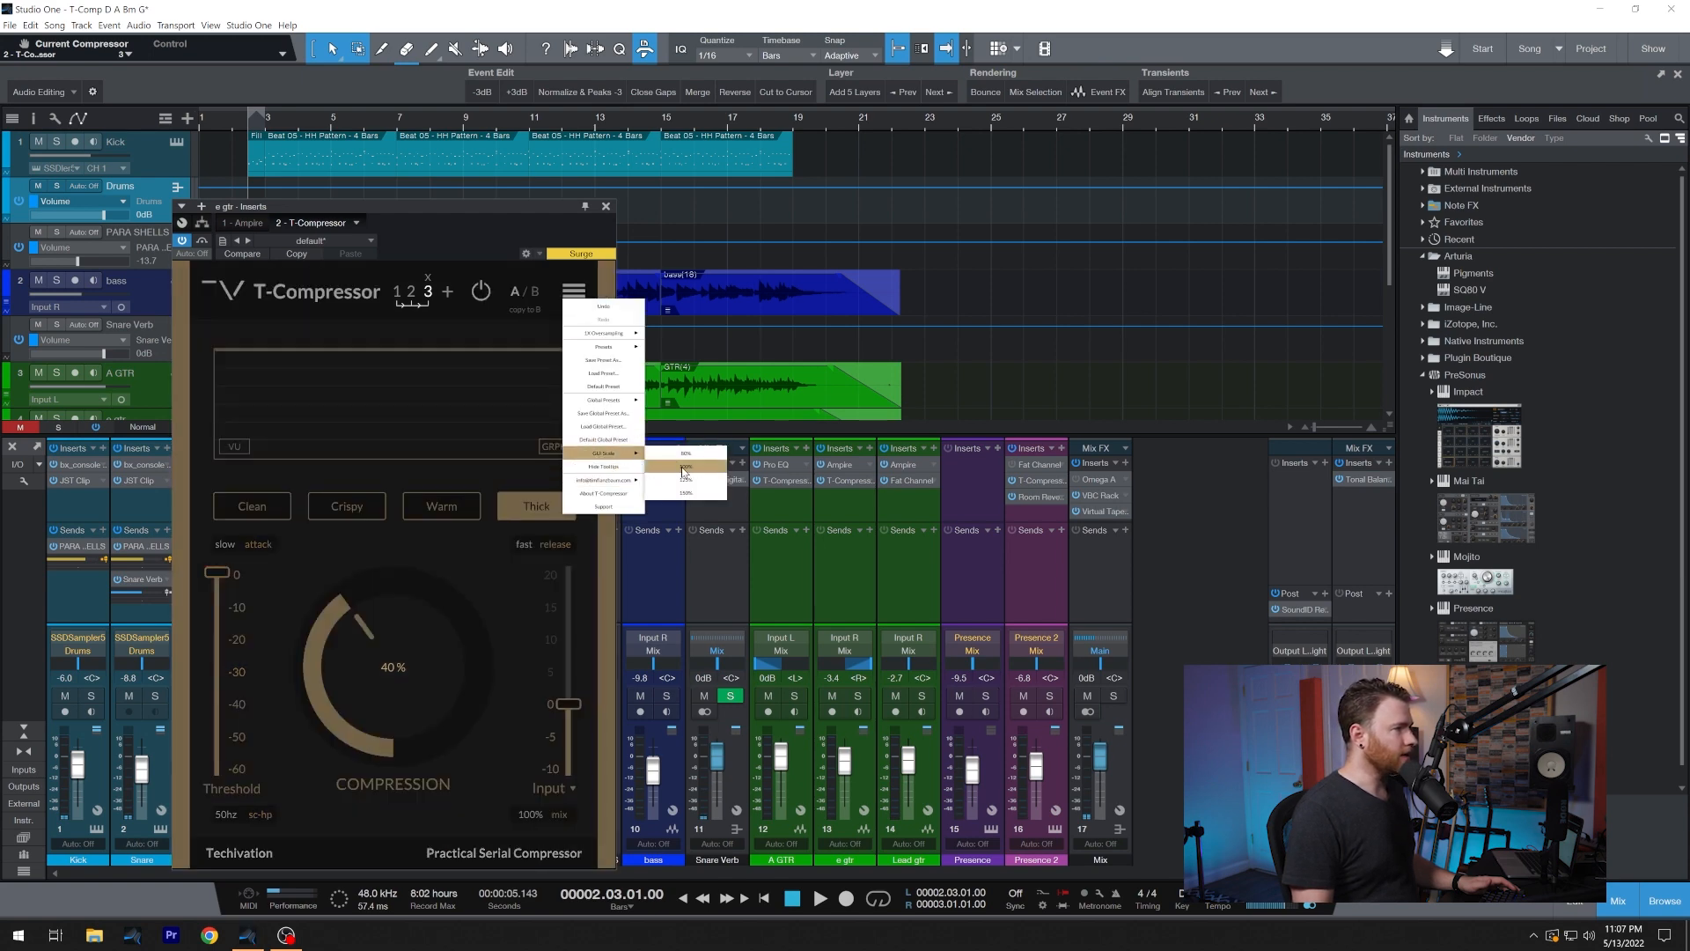
left_click(683, 470)
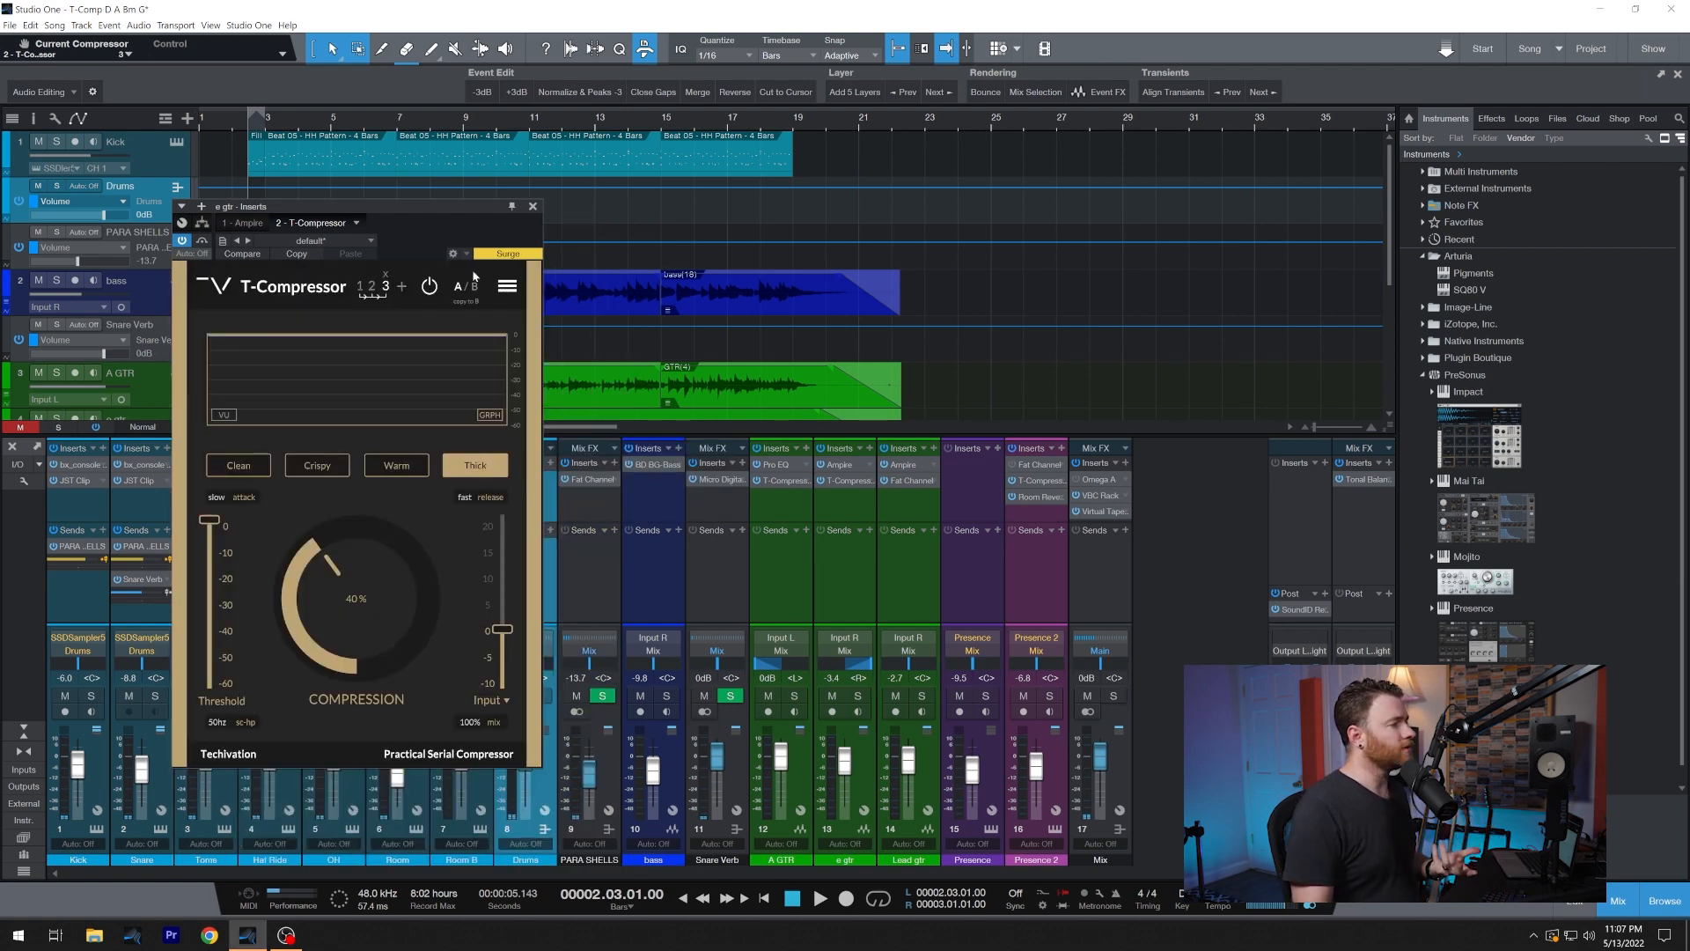
Close the plugin window and remove the T-Compressor insert from the e gtr channel.
left_click(532, 208)
left_click(870, 480)
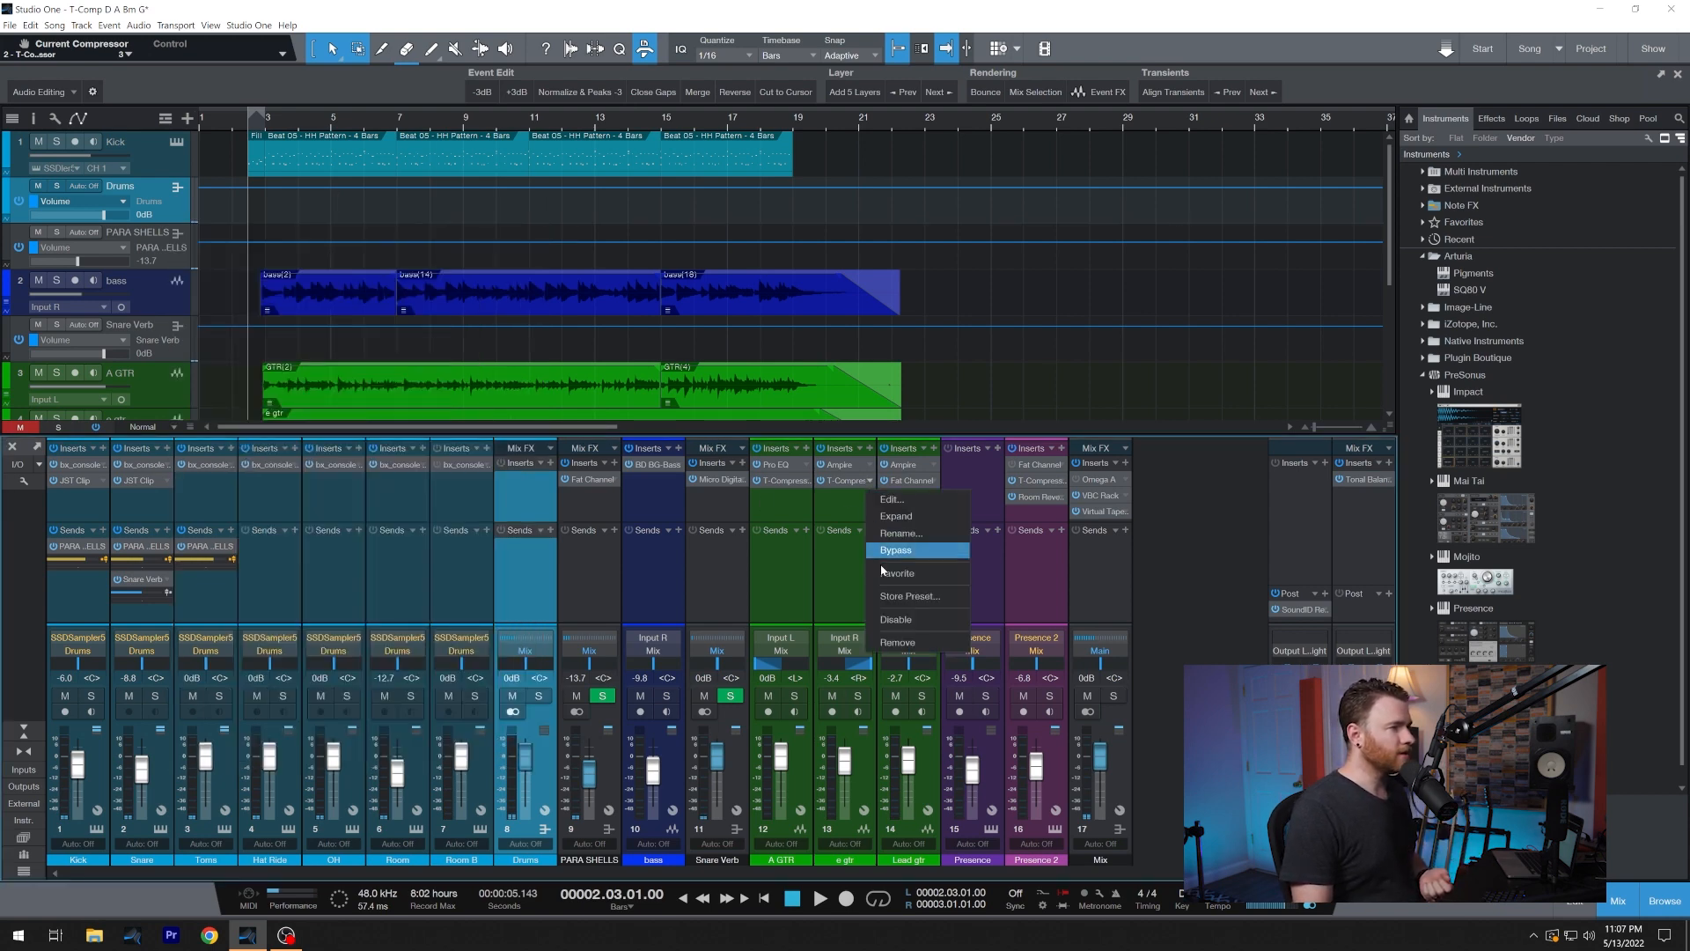
left_click(897, 642)
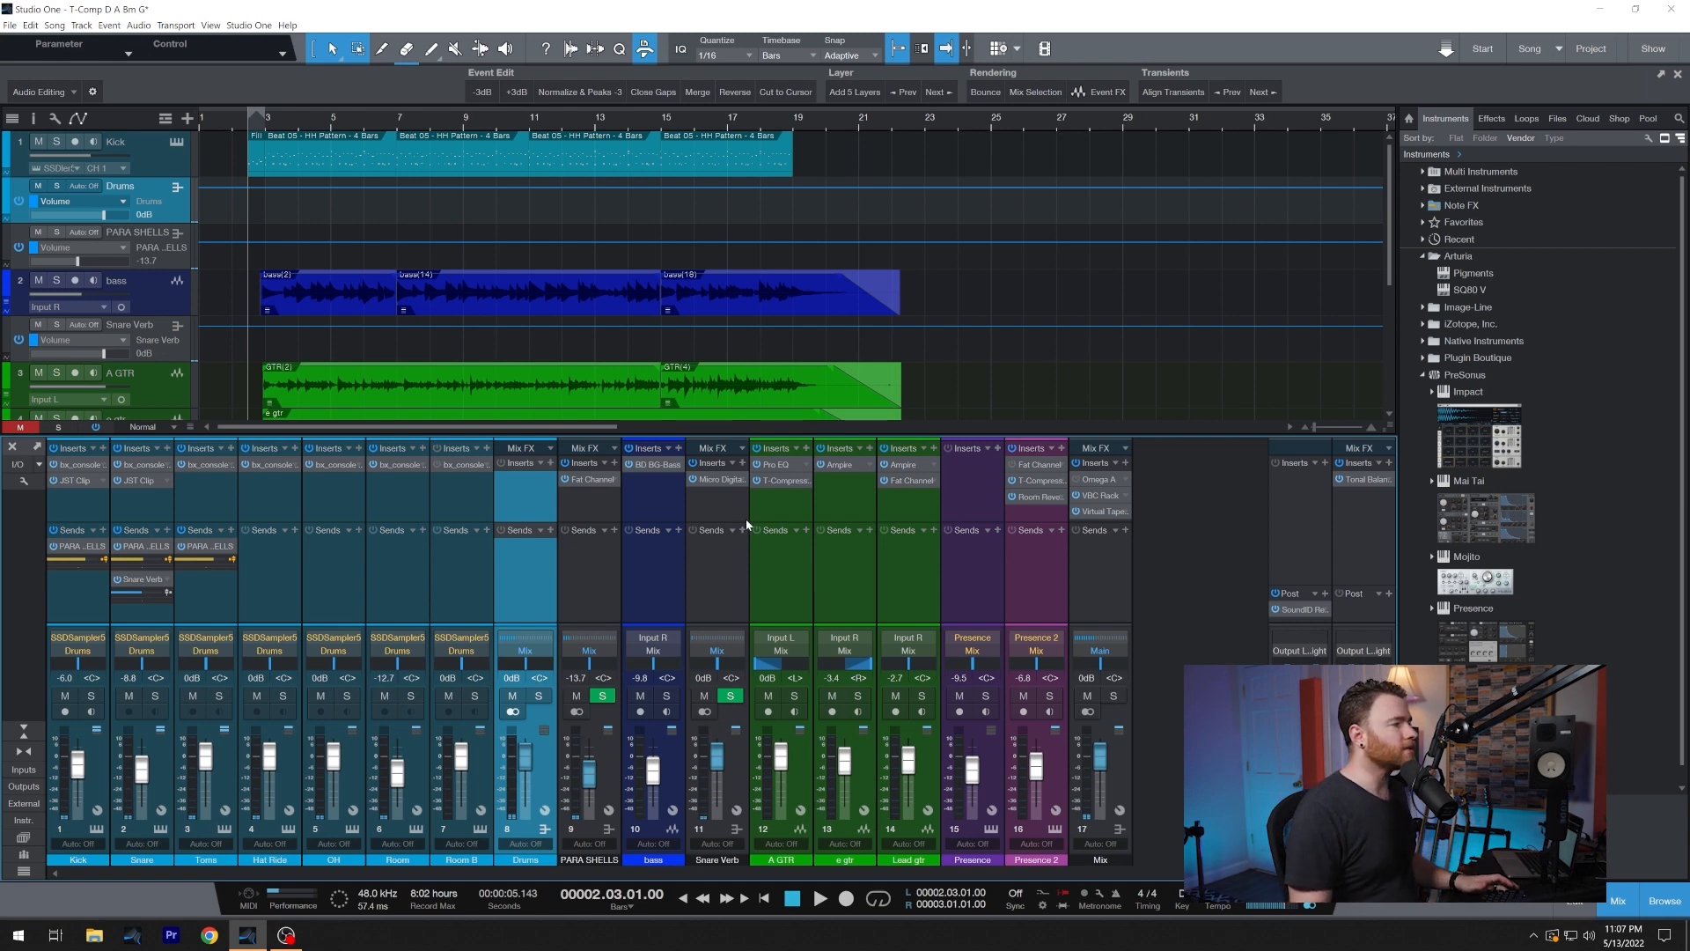
Open the T-Compressor insert on the A GTR channel.
left_click(777, 482)
left_click(794, 578)
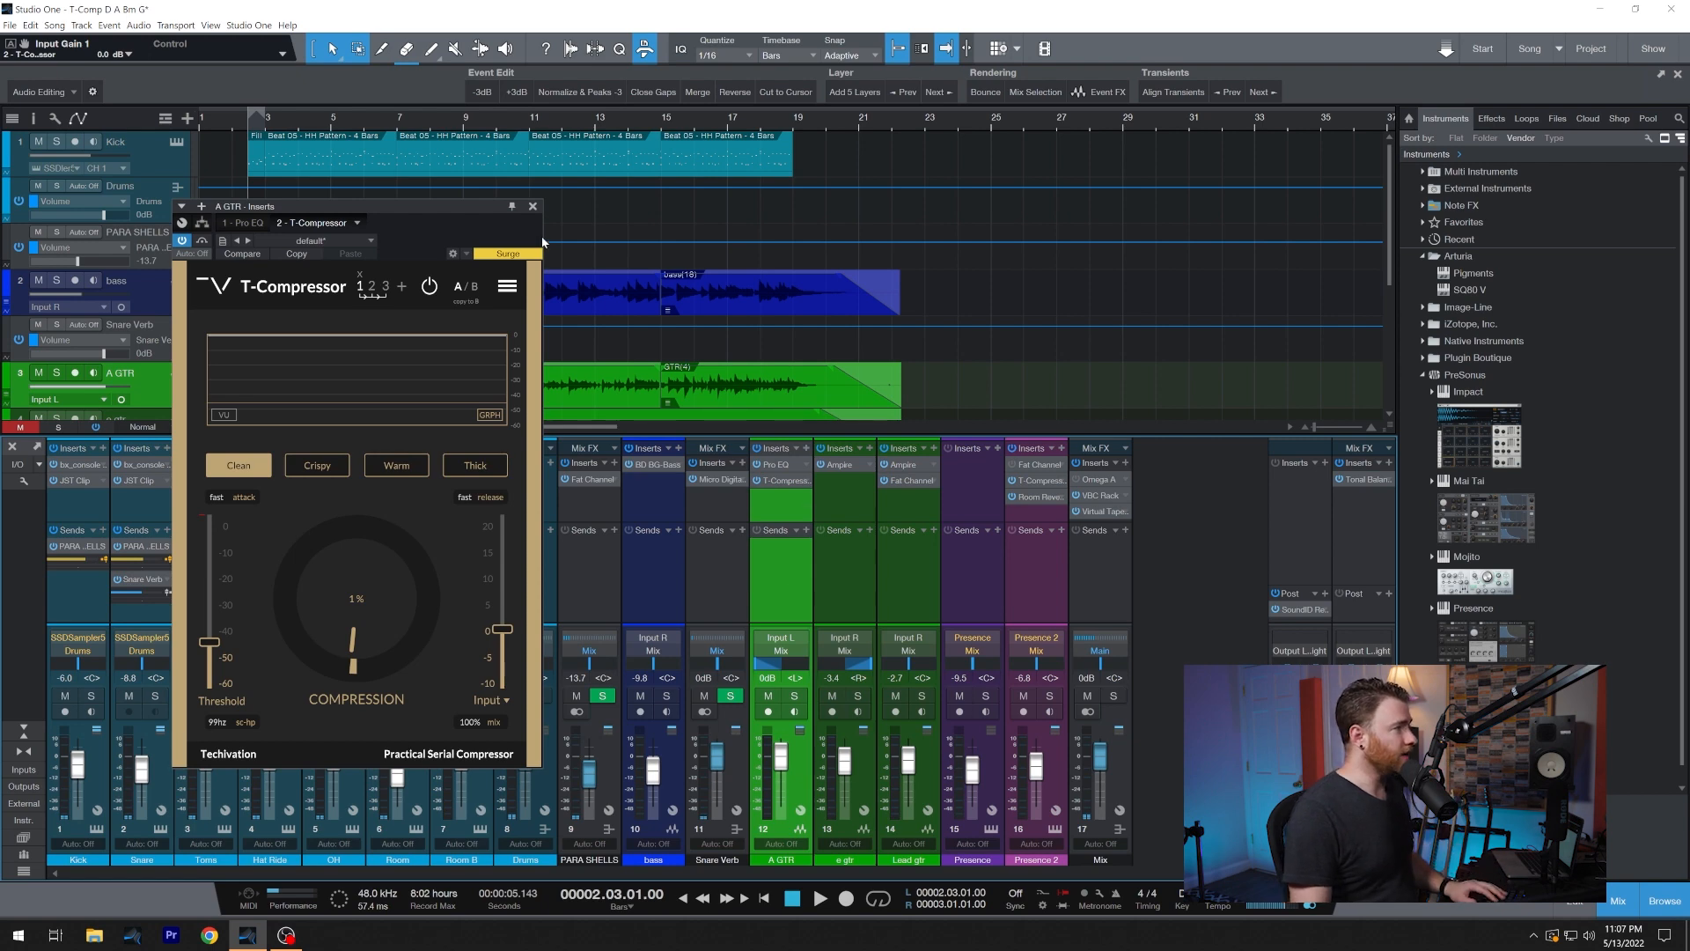
Play the mix with the A GTR channel's T-Compressor bypassed, and reopen the plugin to switch it back on for comparison.
left_click(533, 208)
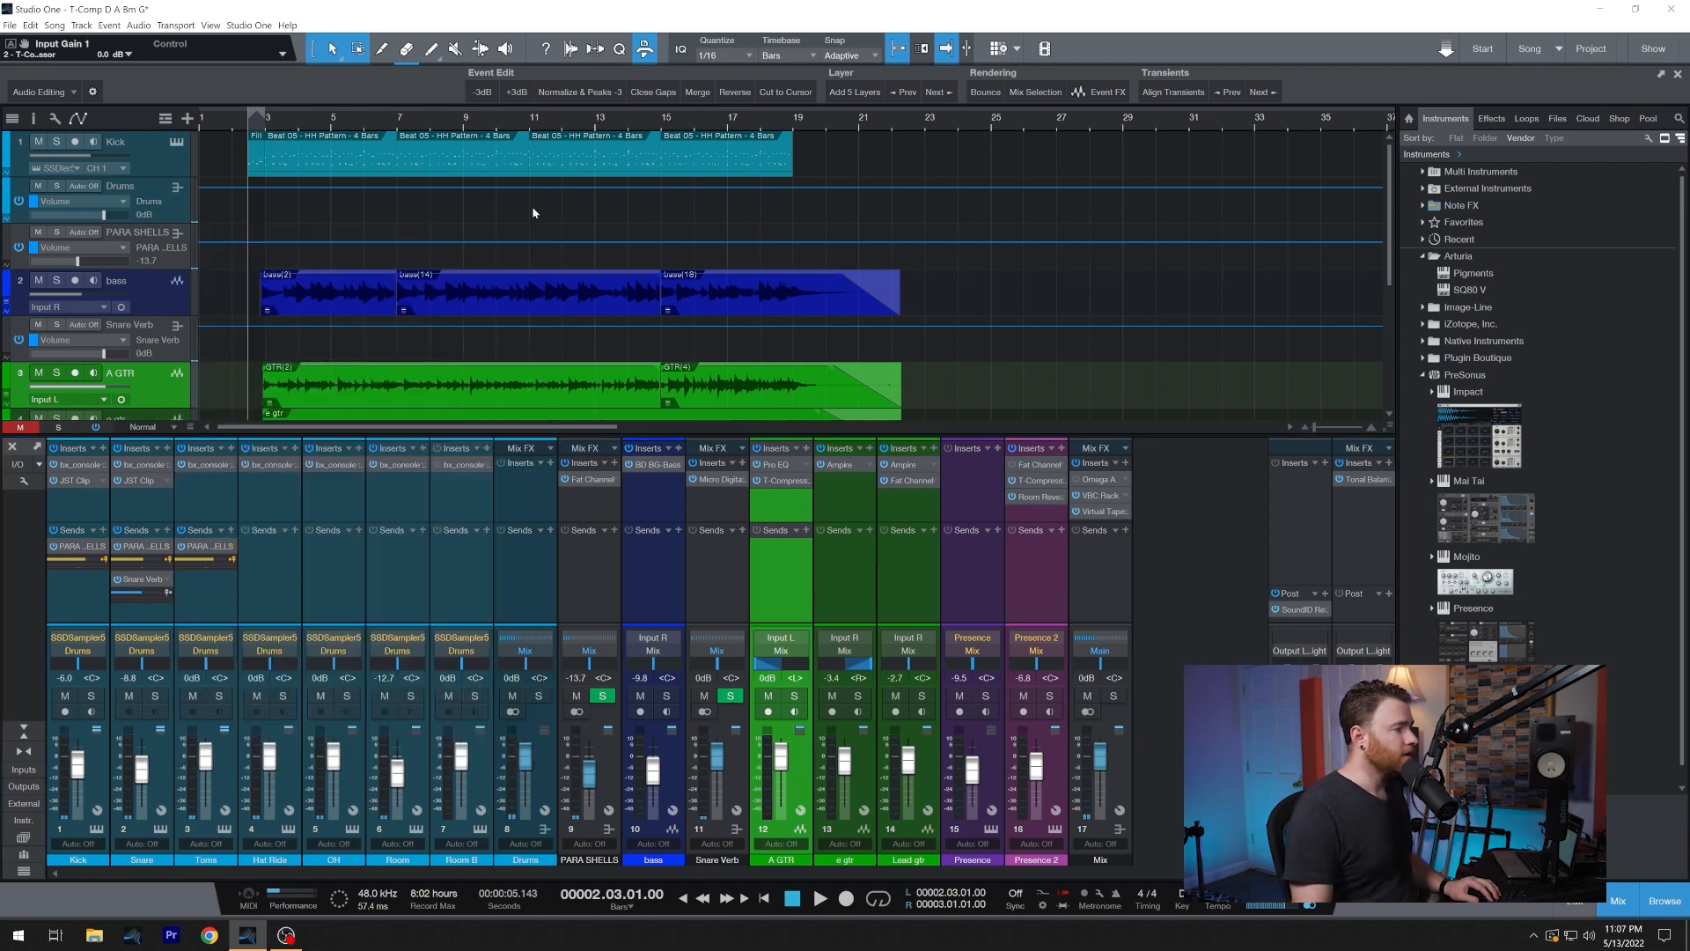
left_click(757, 480)
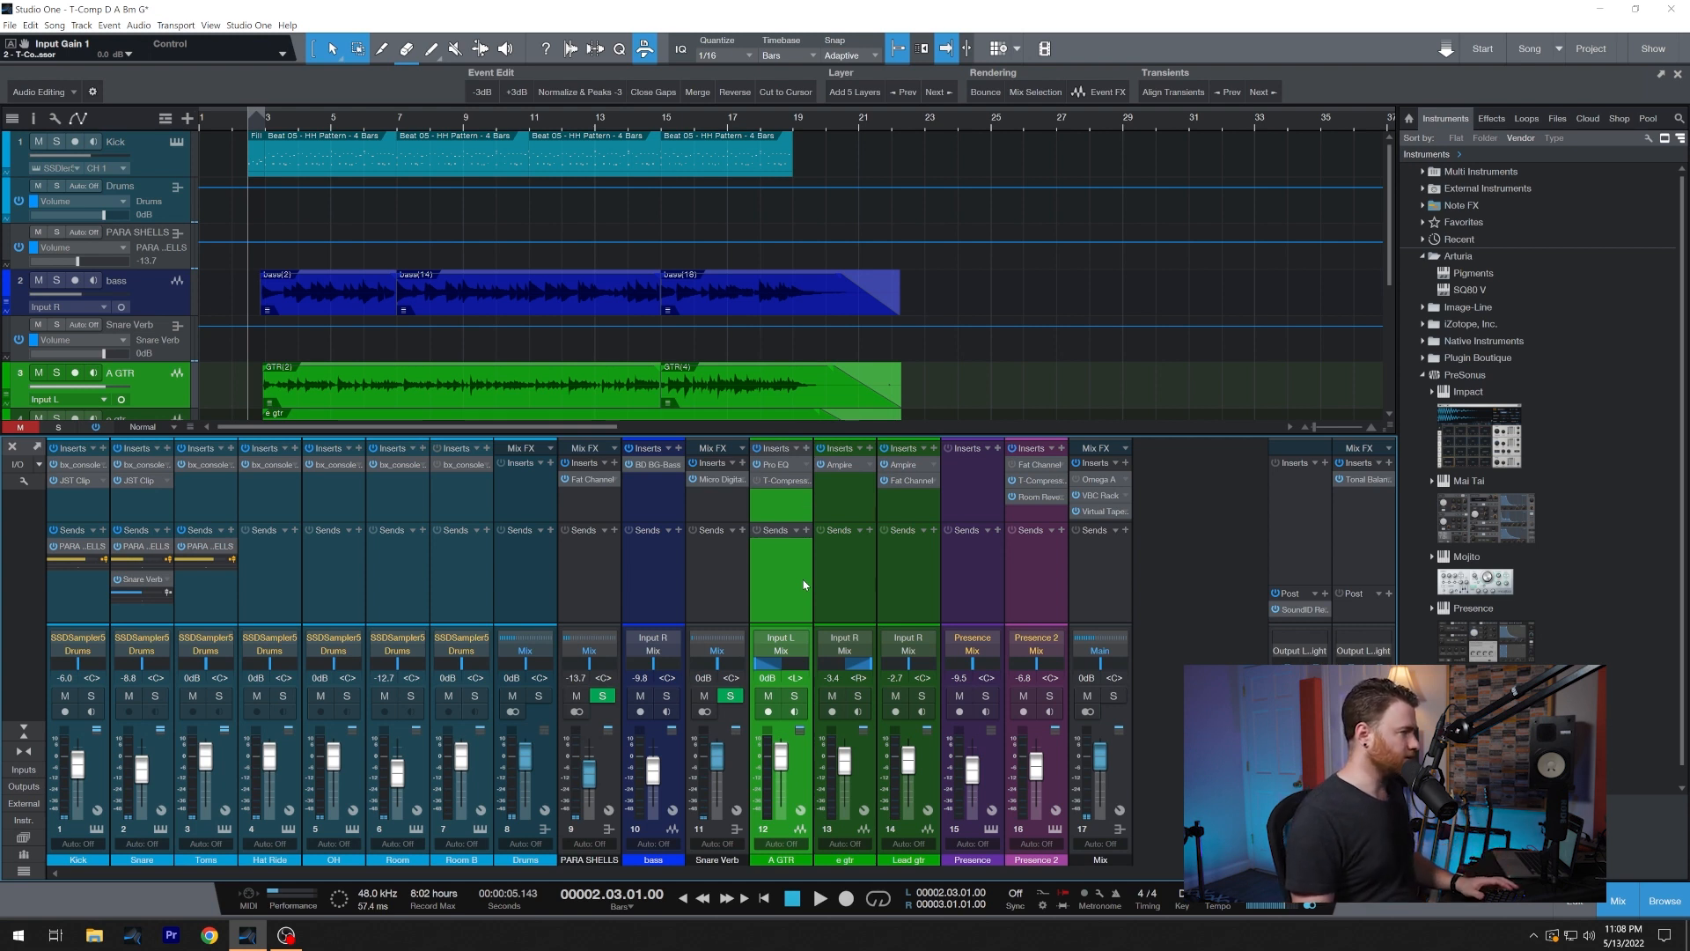
key("space")
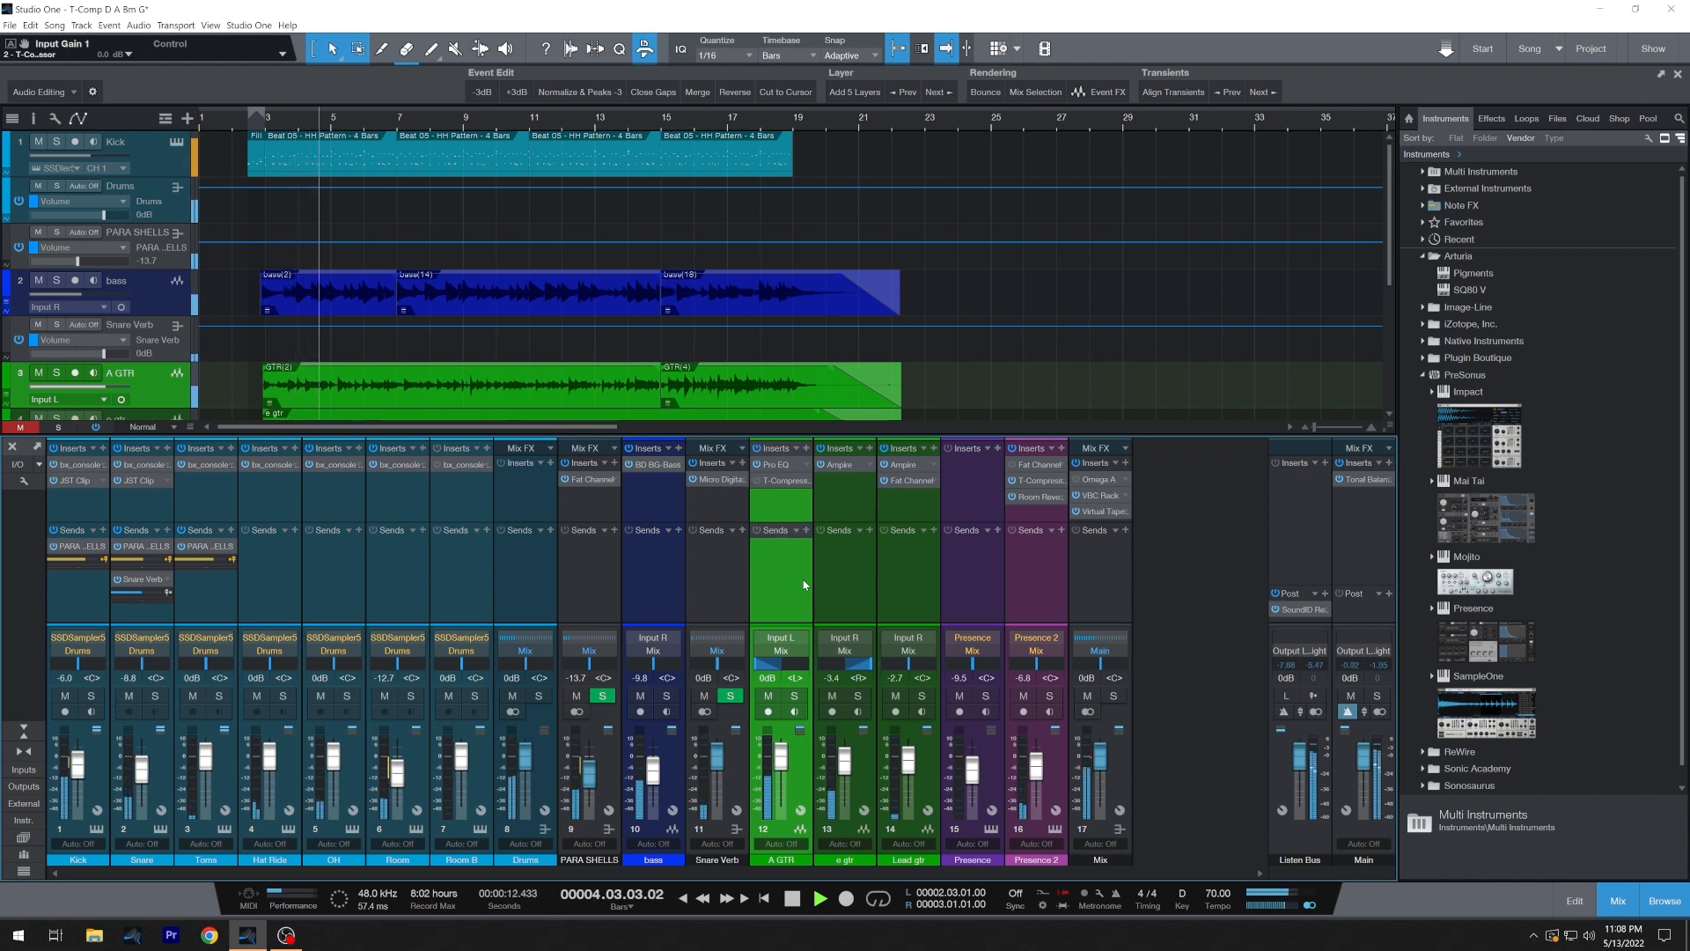
left_click(785, 481)
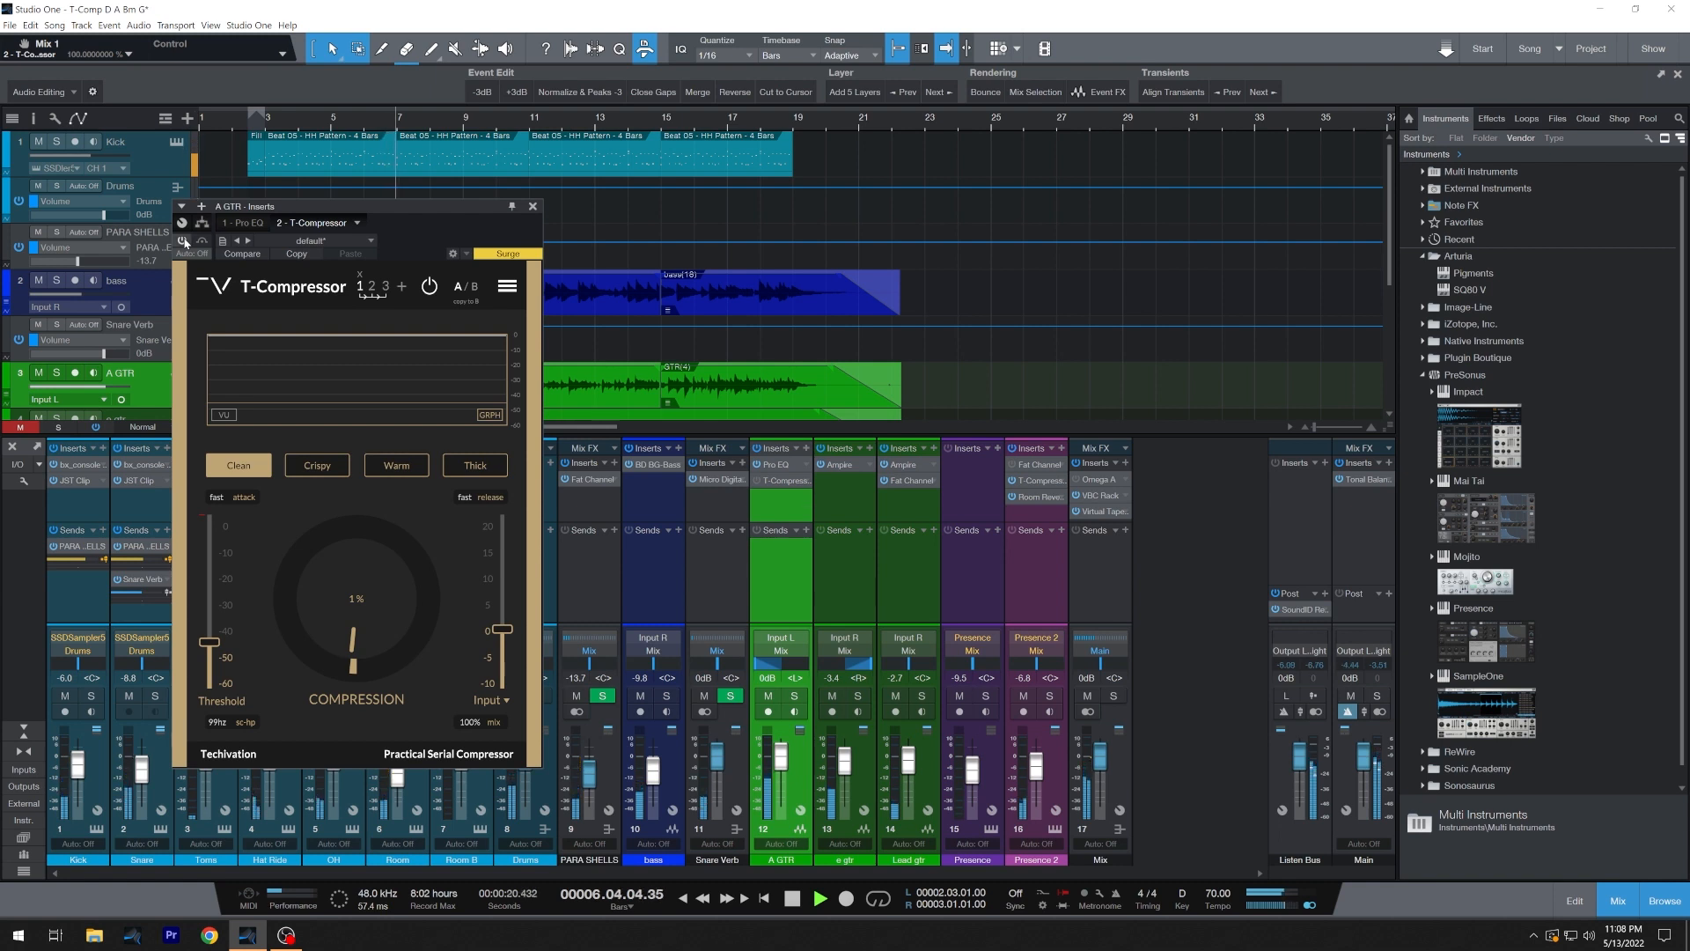
left_click(182, 240)
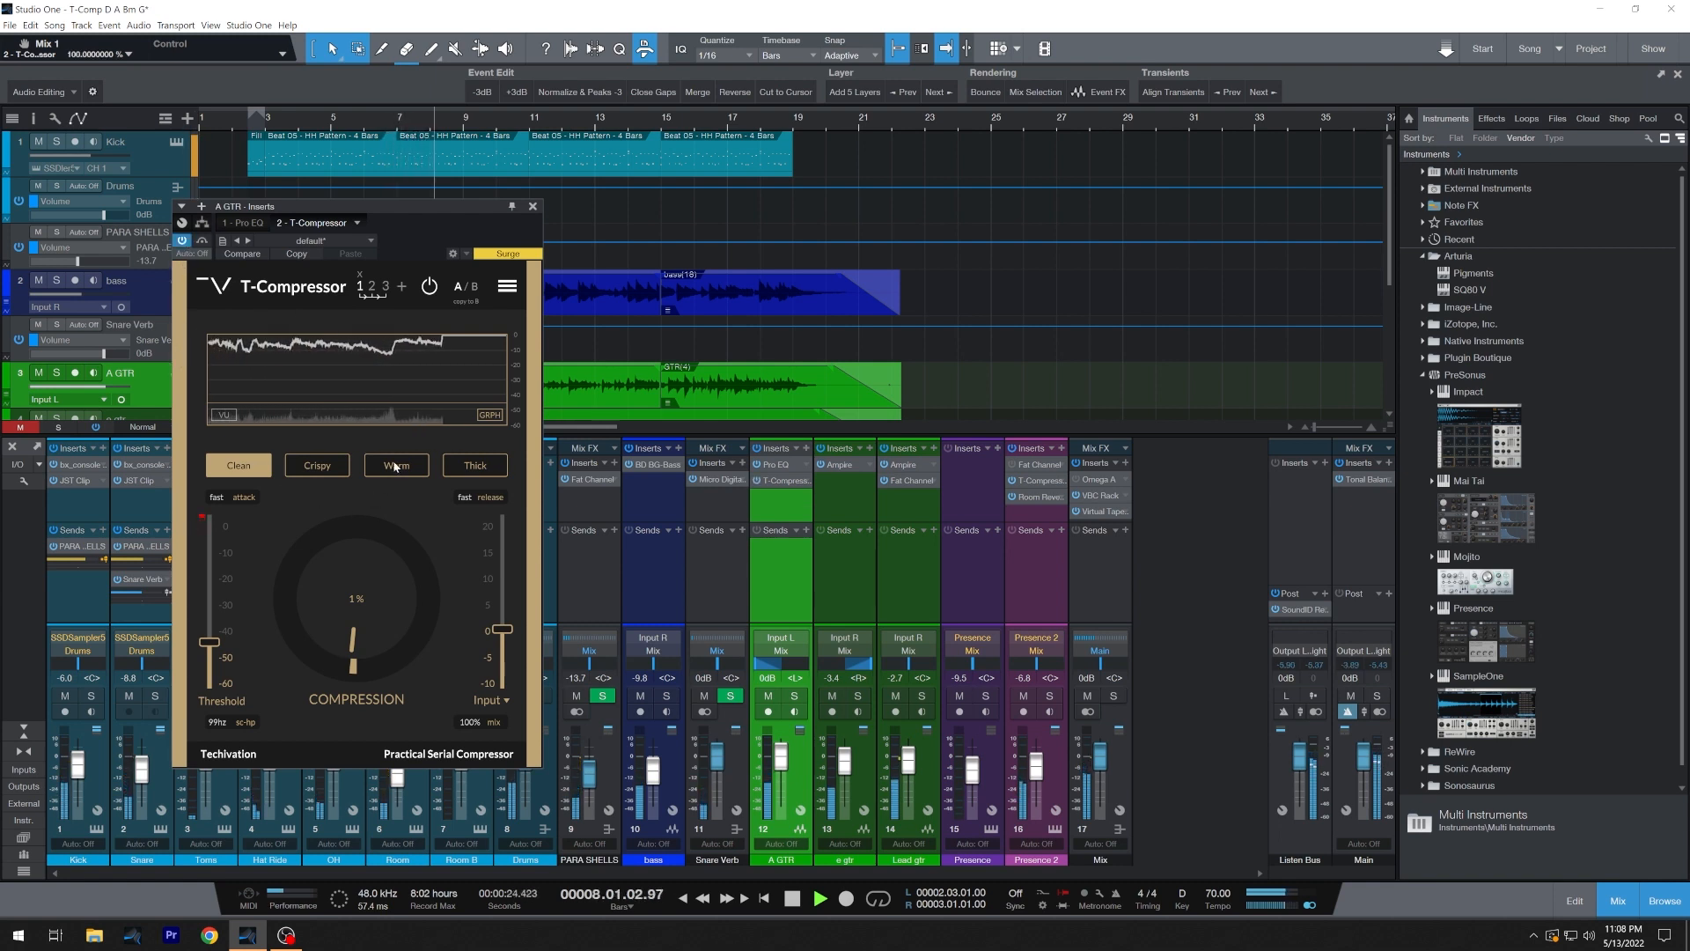
Examine the settings and gain reduction of all three chained compressors during playback, and look over the gain mode options.
left_click(371, 287)
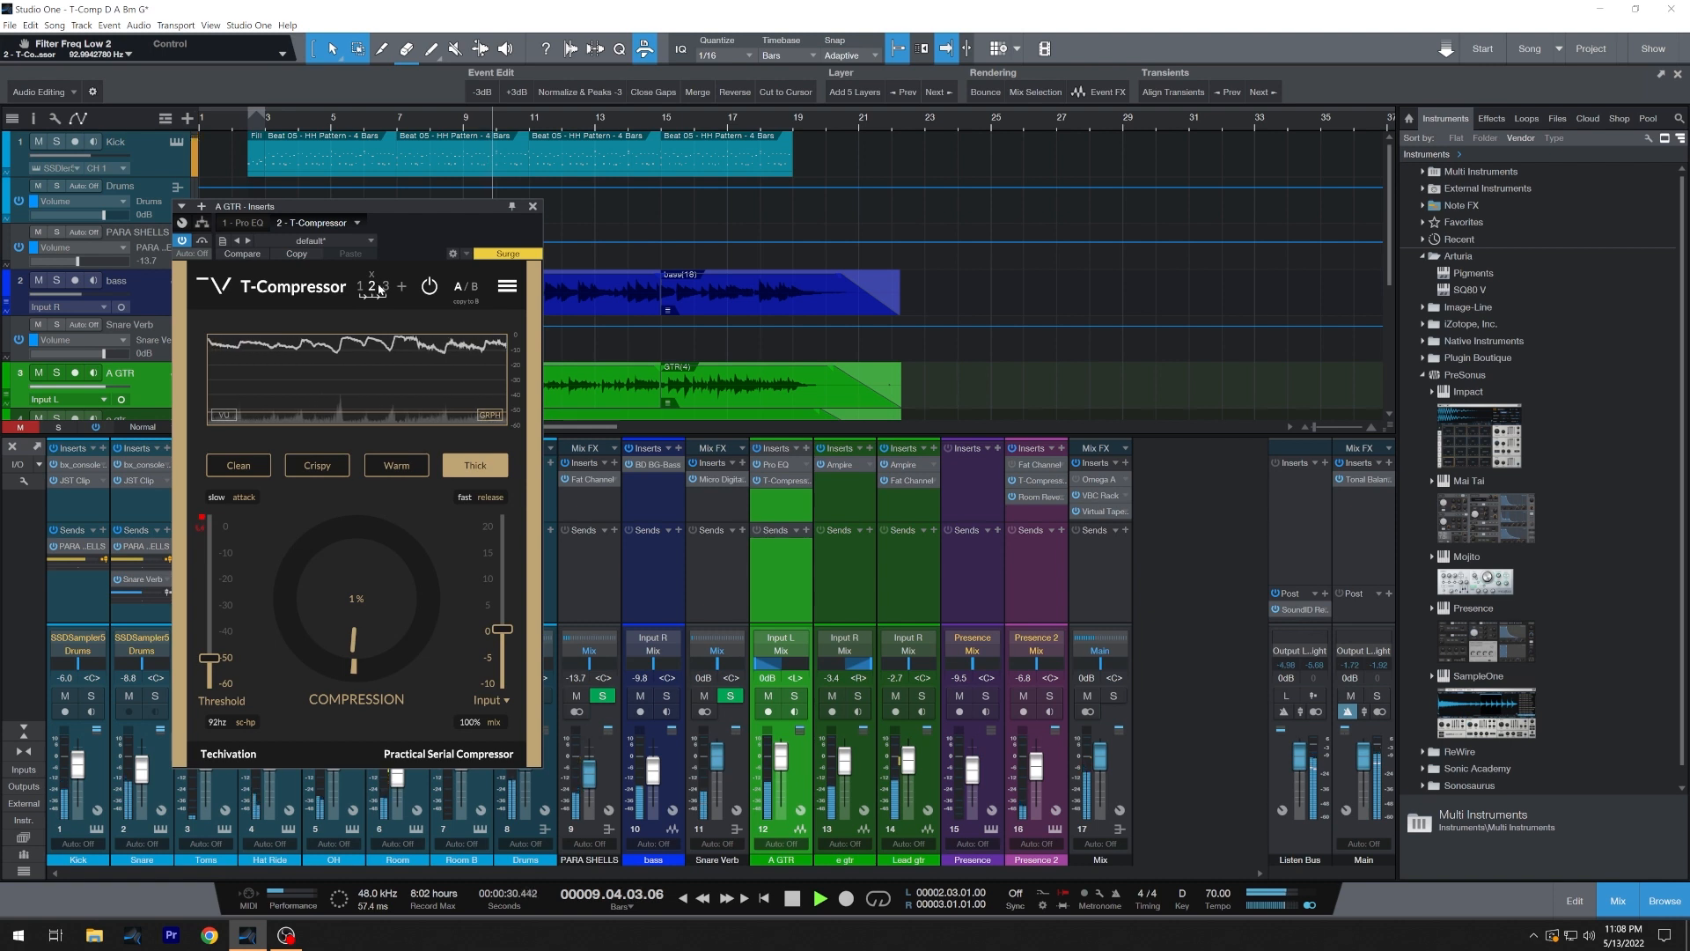
left_click(385, 287)
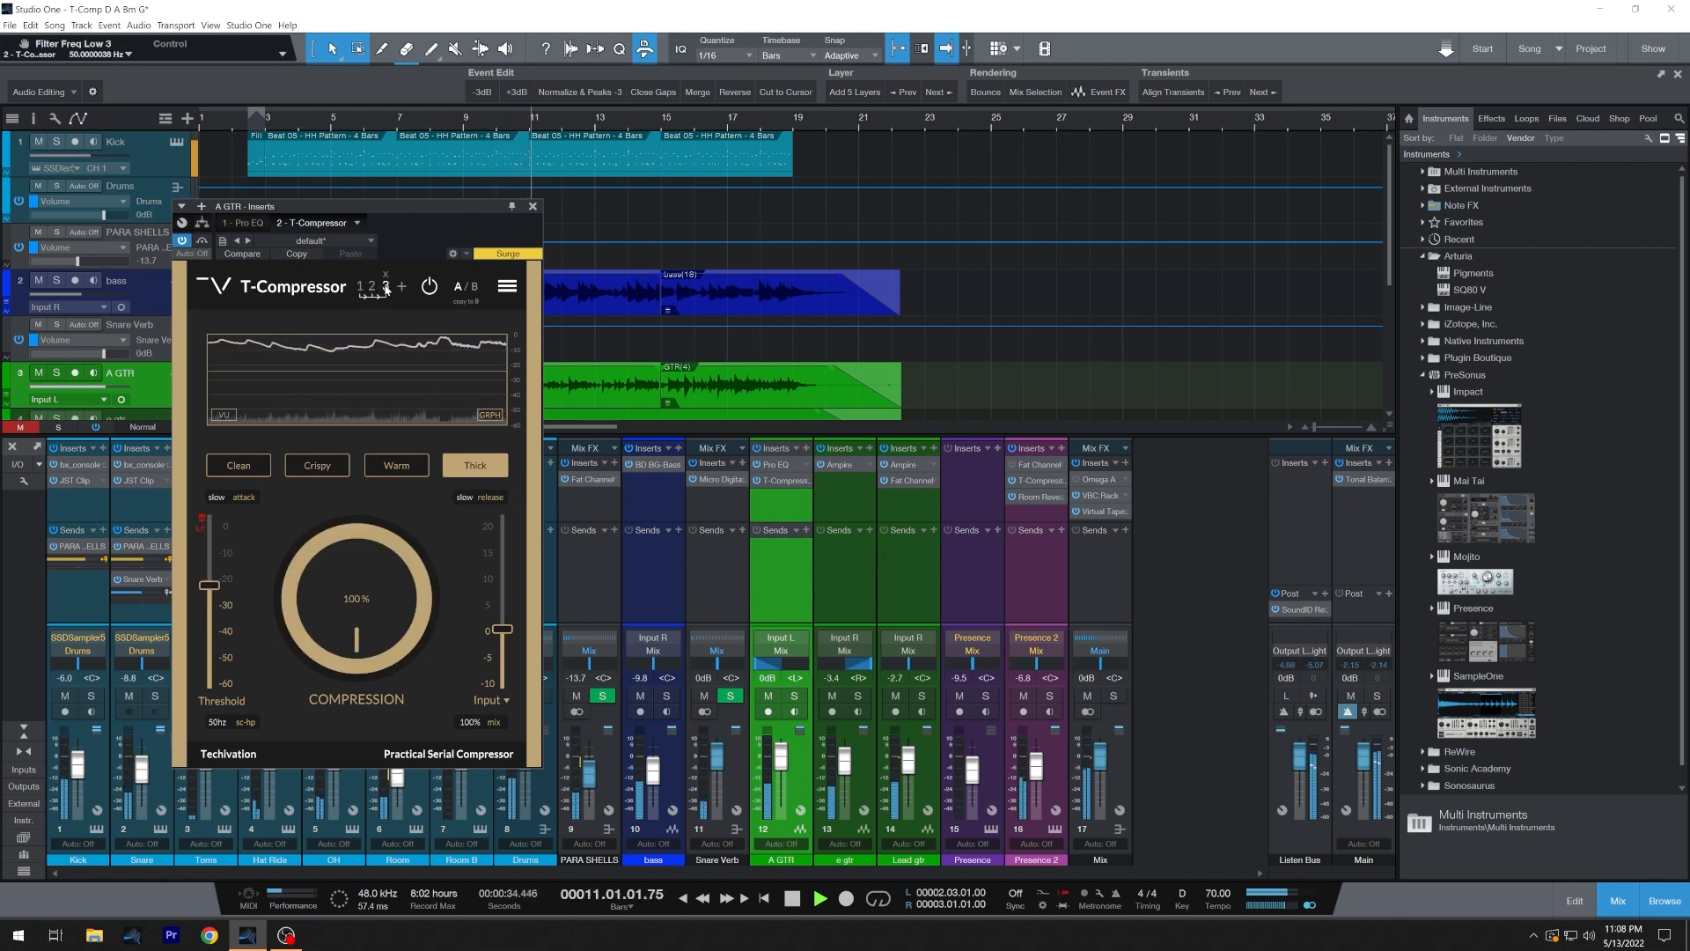
left_click(360, 287)
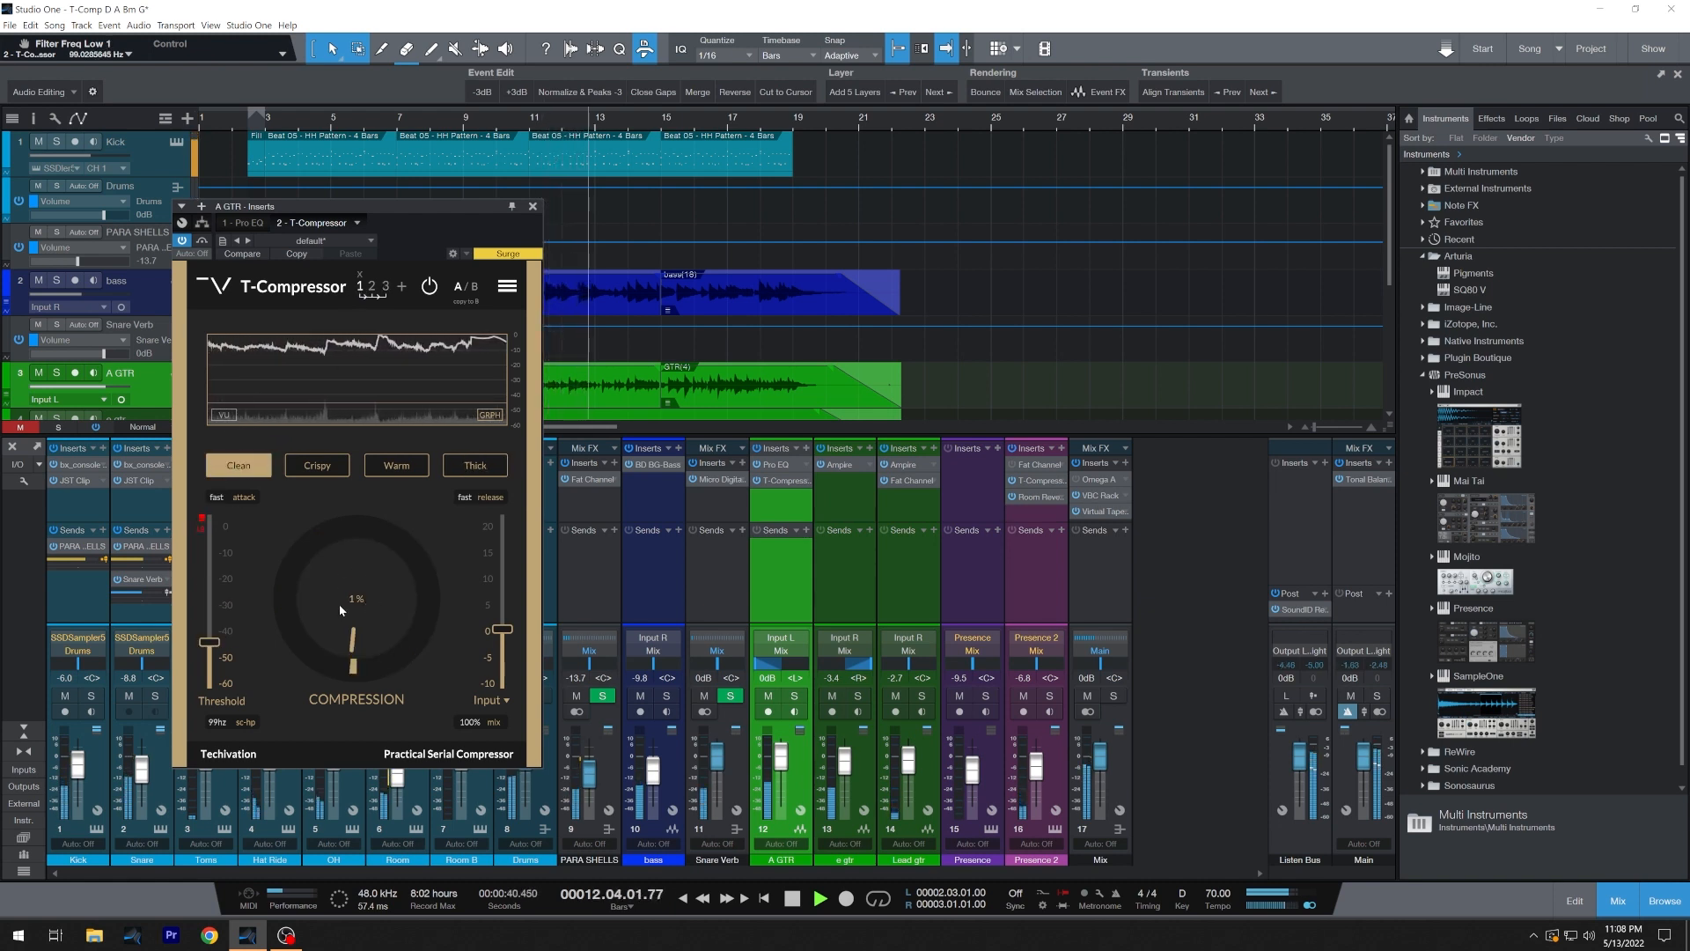
left_click(371, 288)
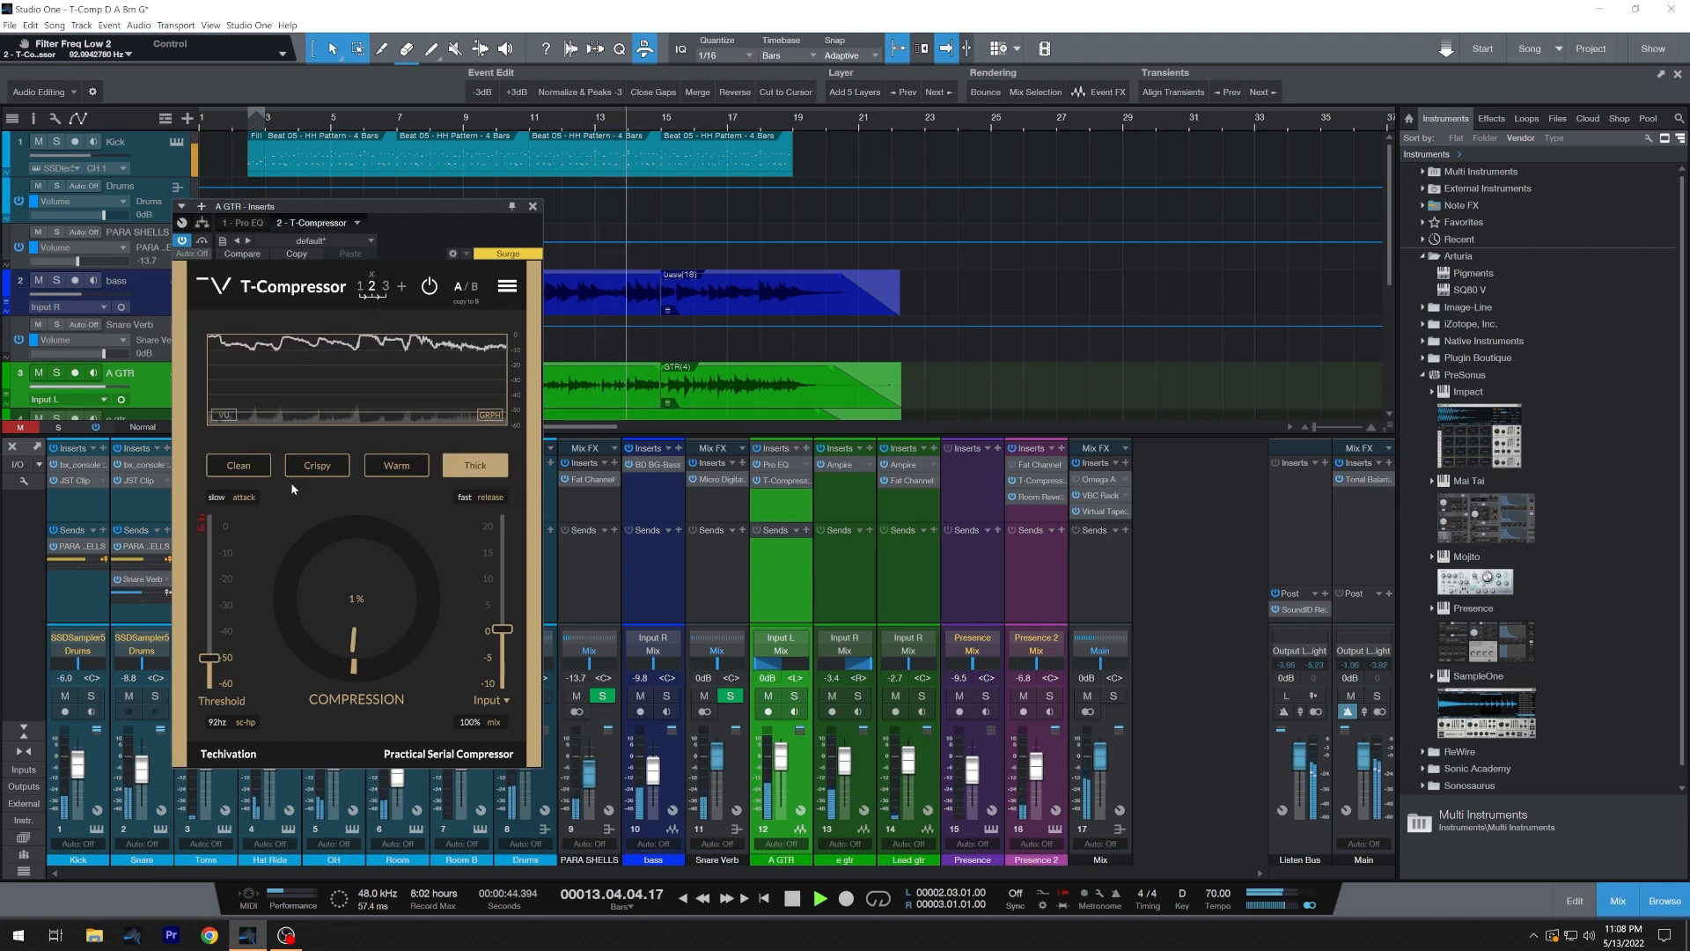
mouse_move(202, 519)
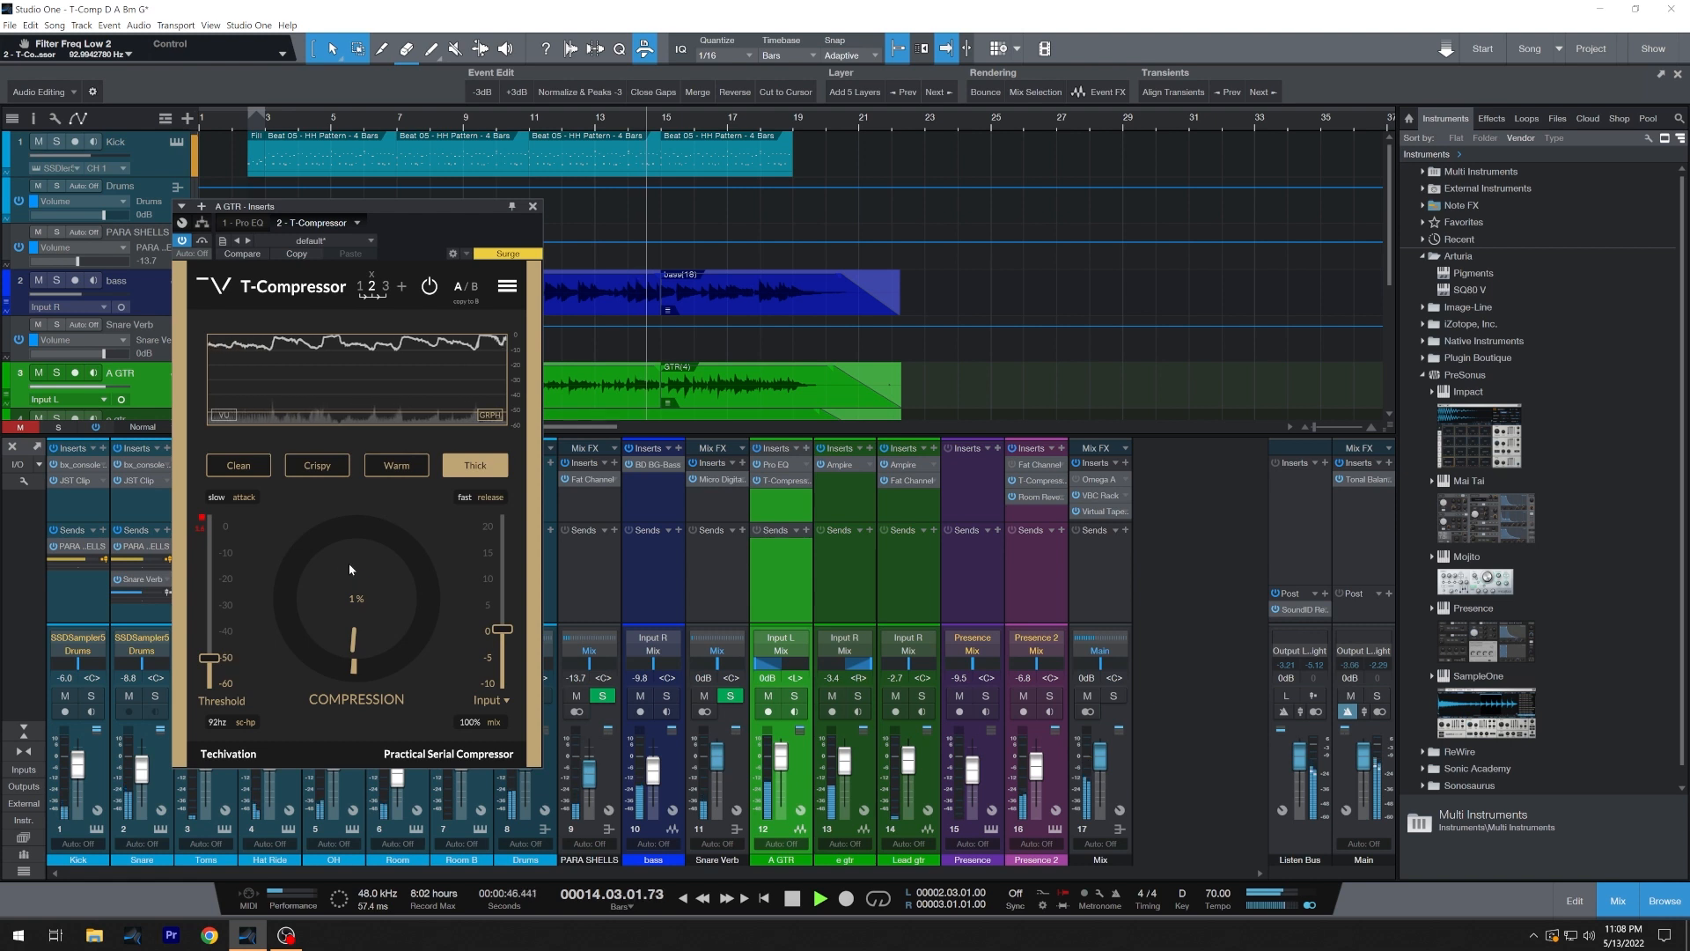
left_click(384, 286)
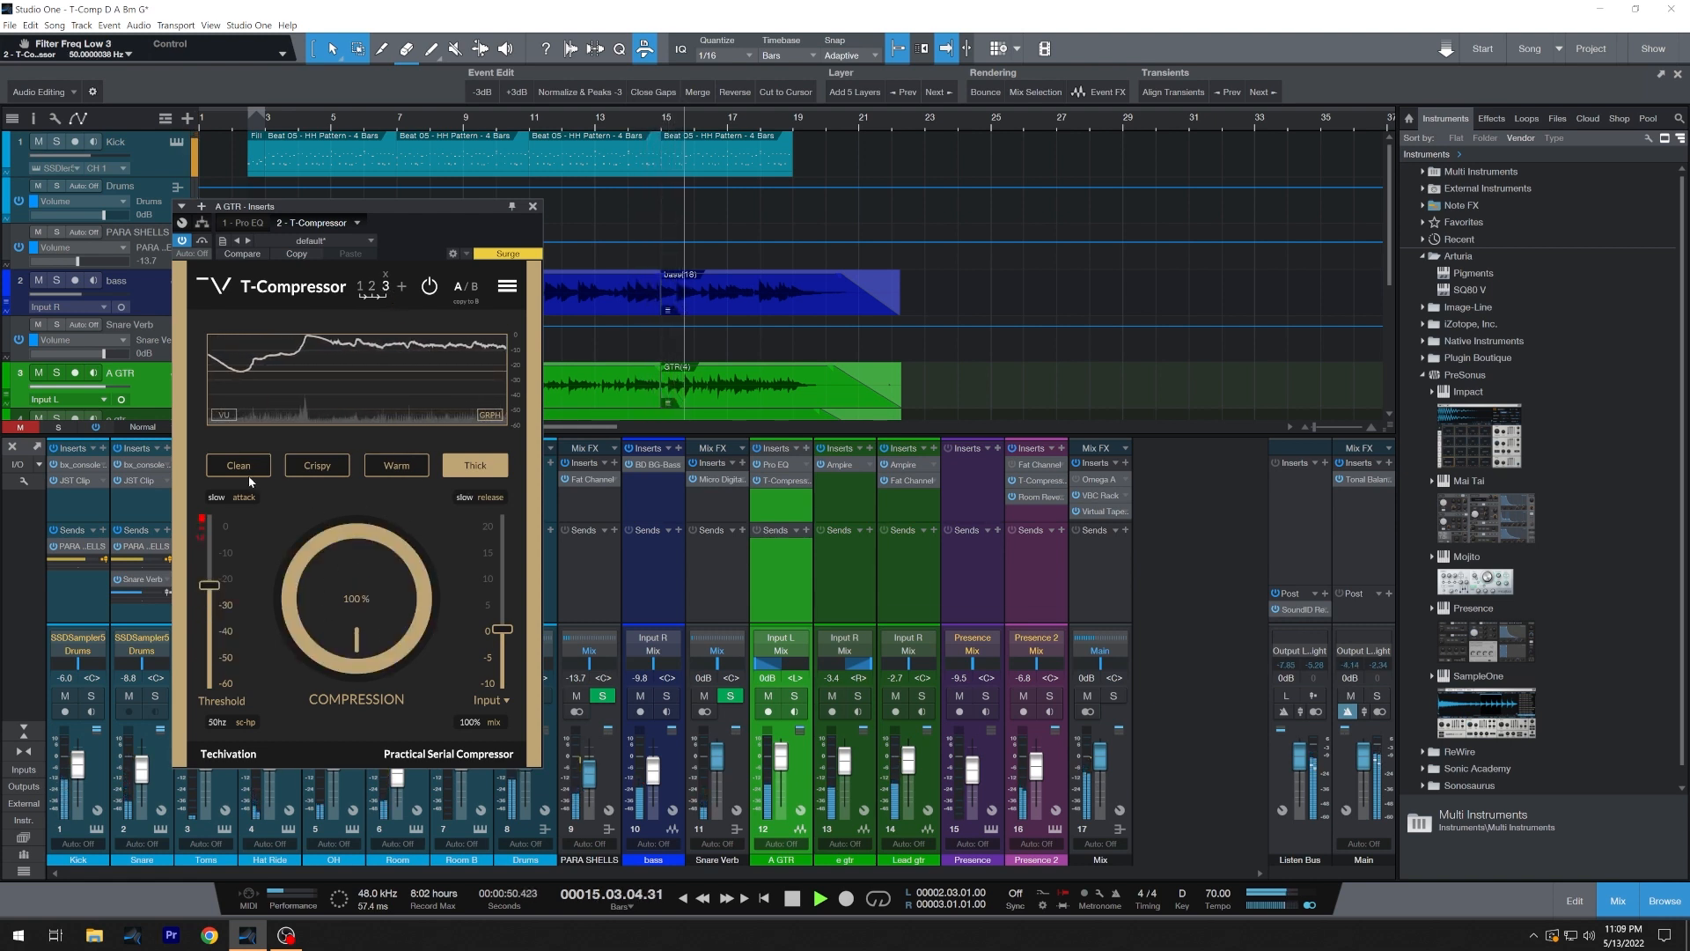
mouse_move(216, 545)
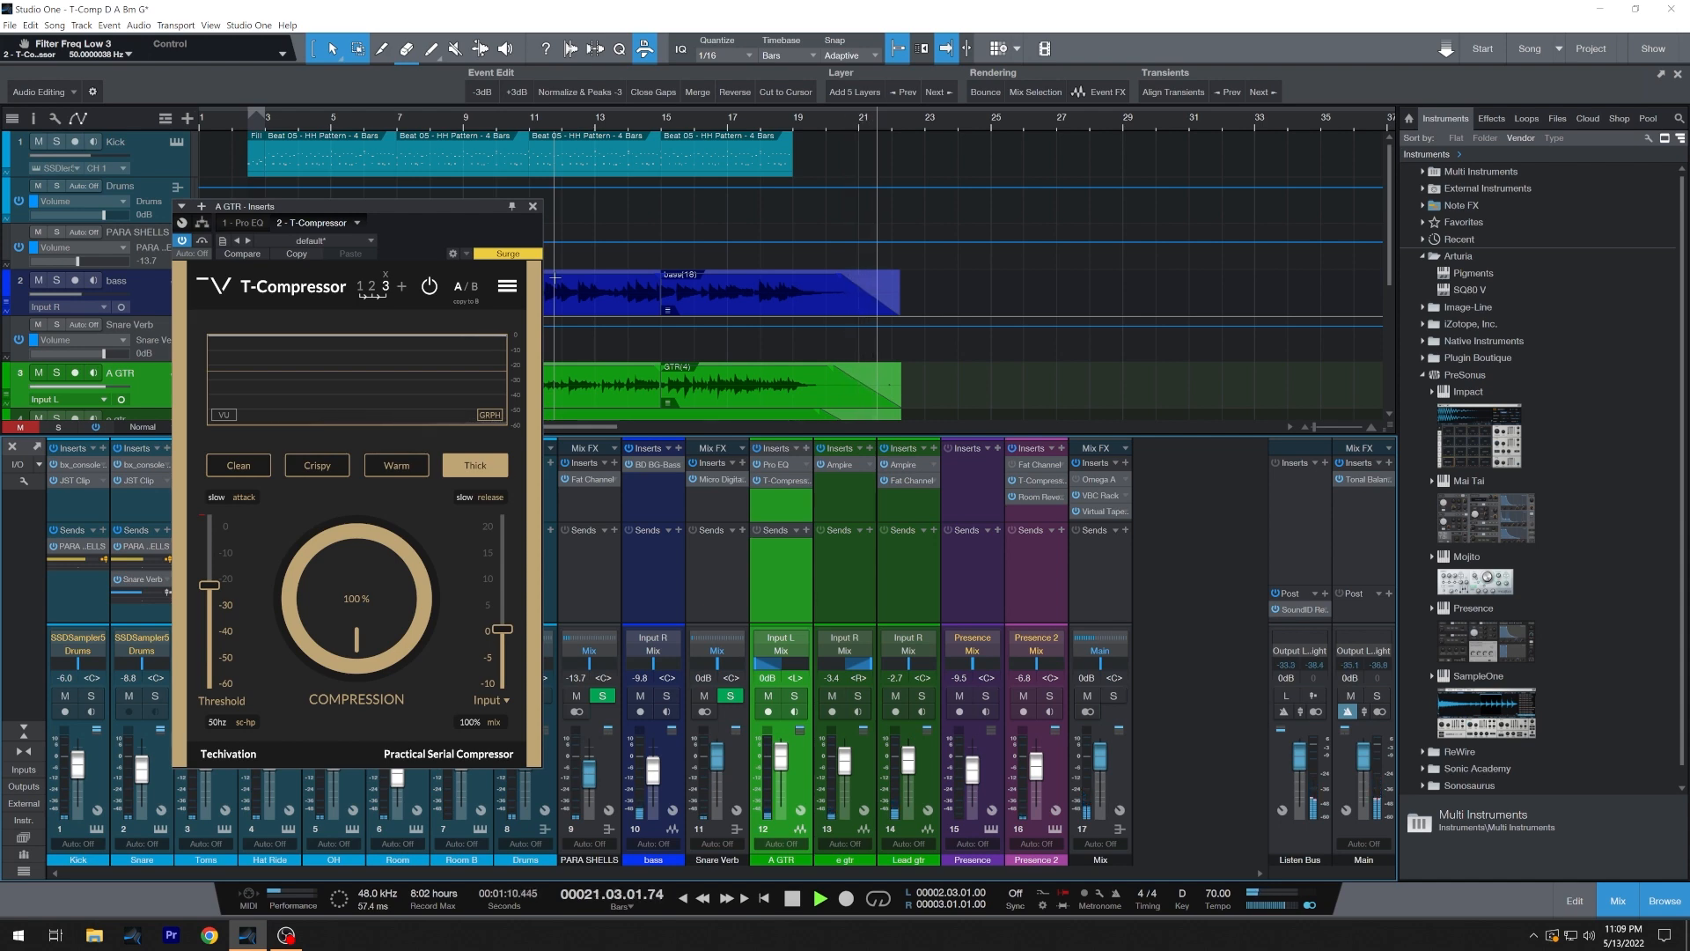
key("space")
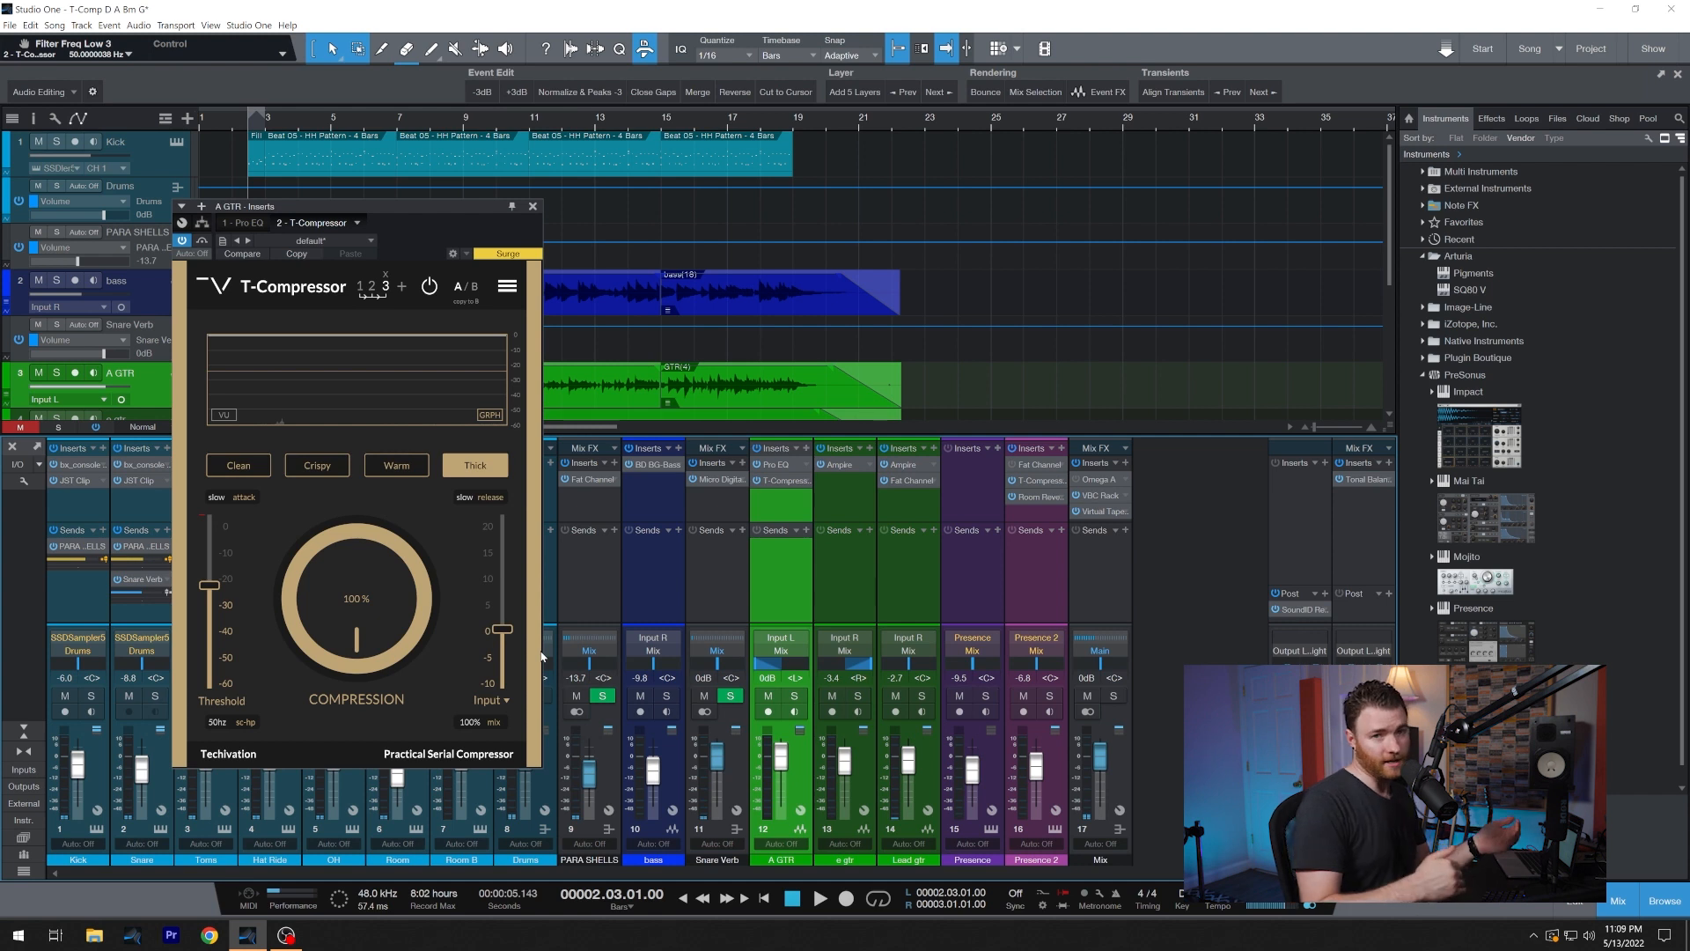
left_click(507, 701)
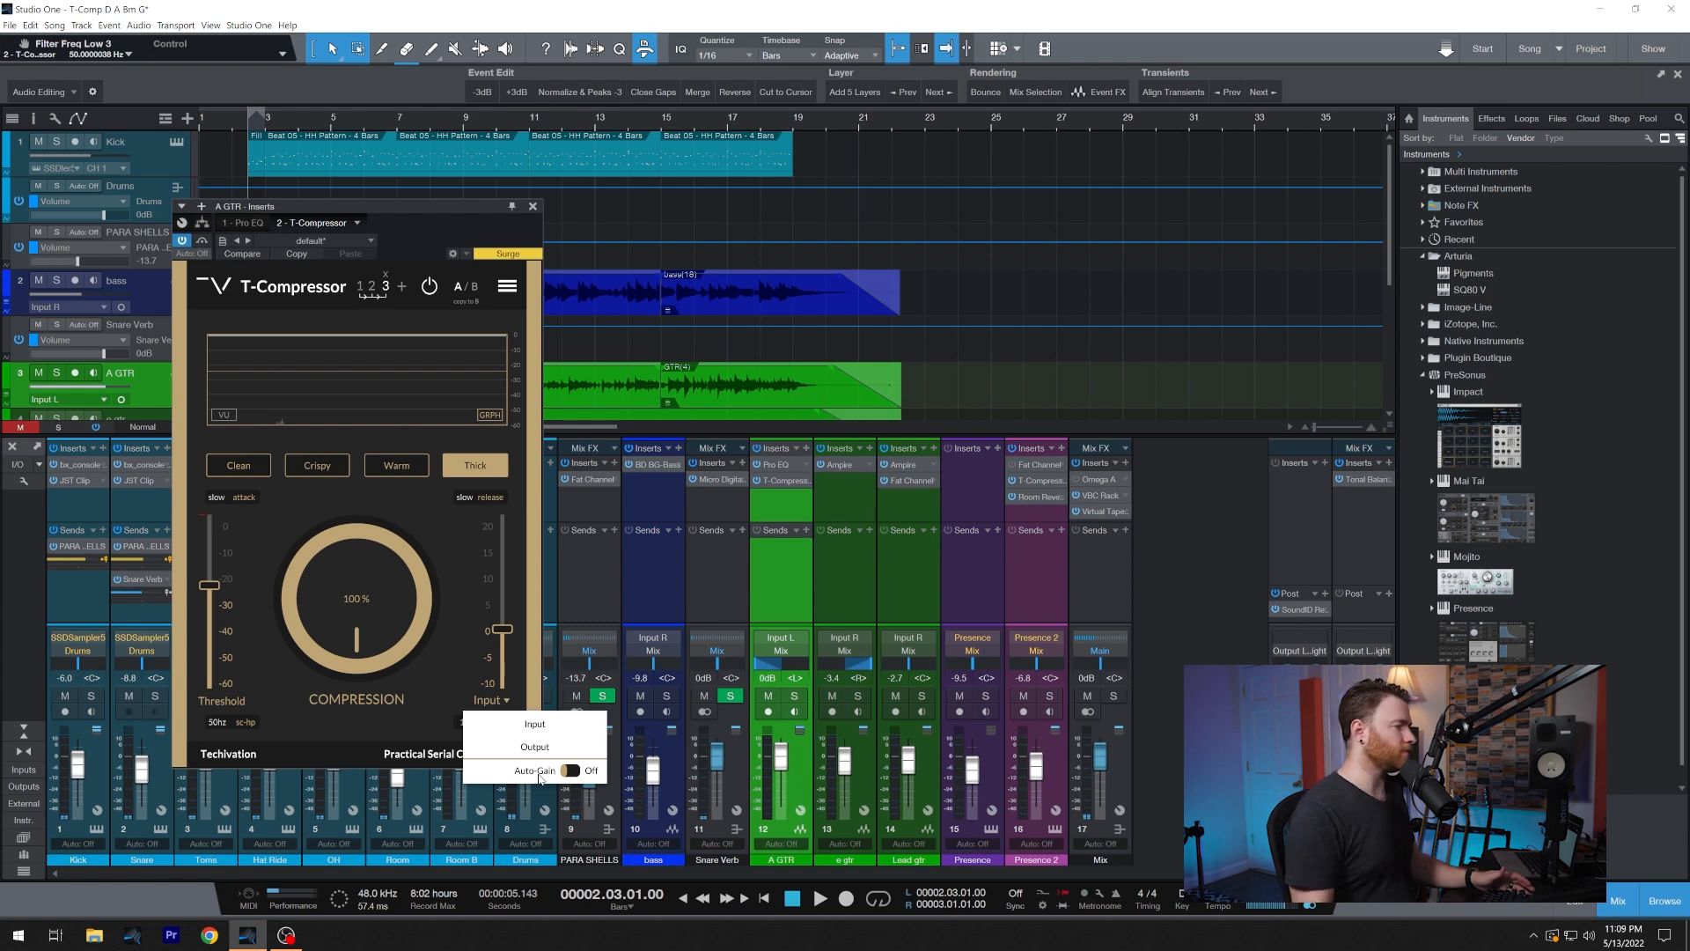
left_click(455, 570)
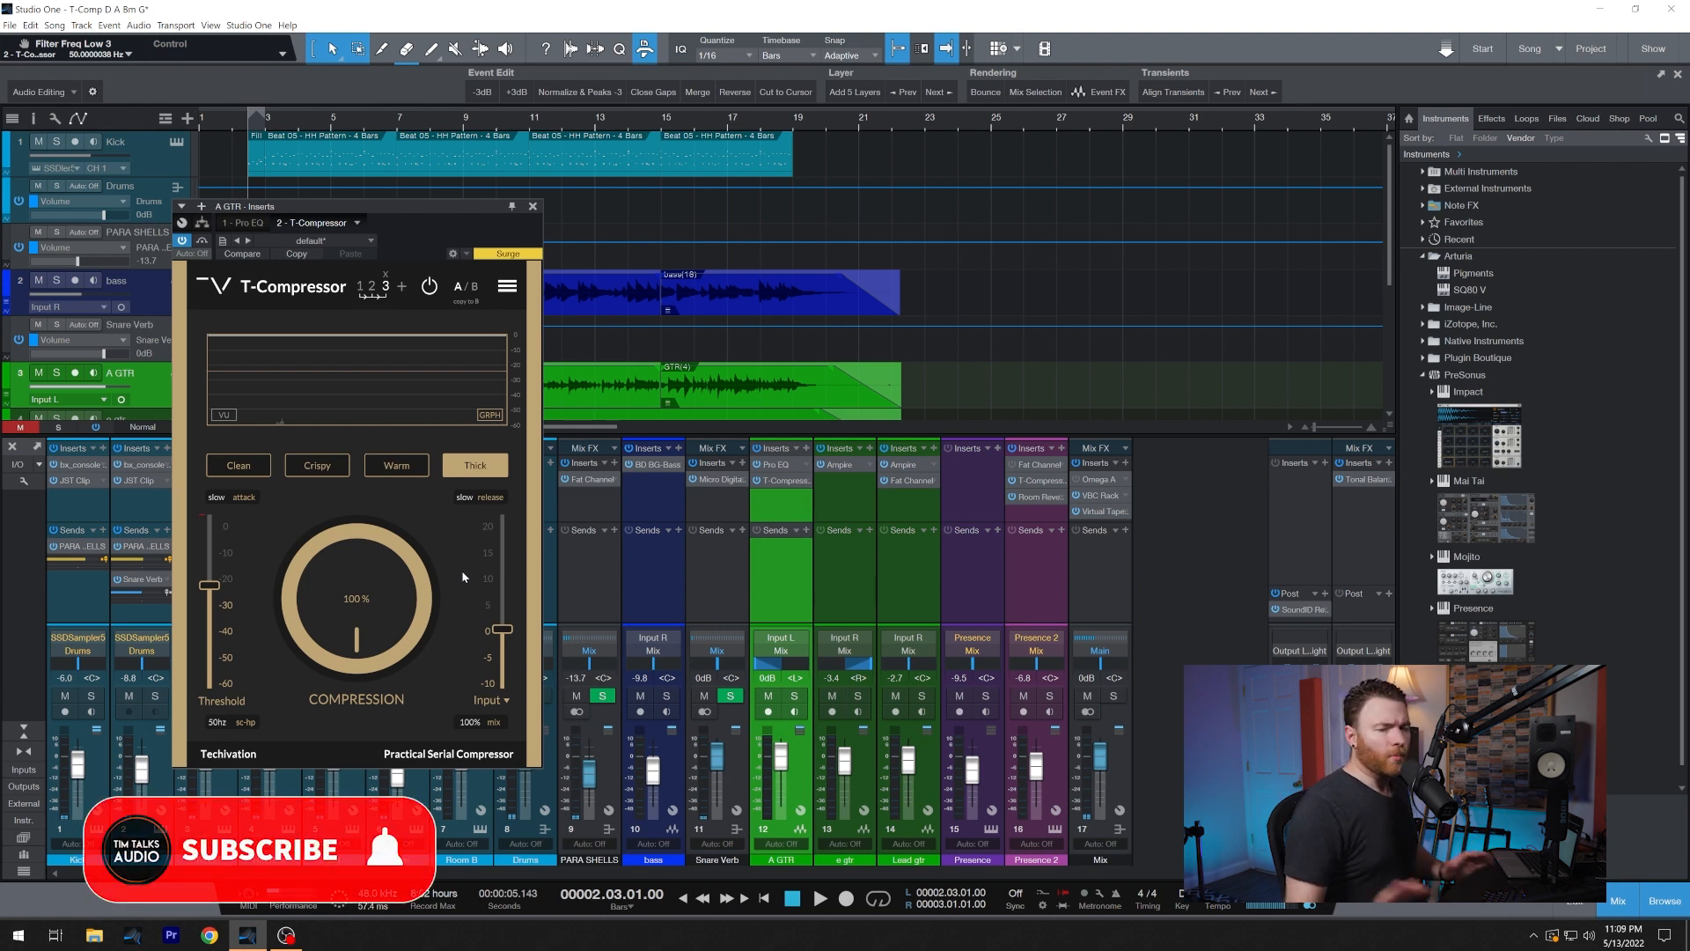
Solo the A GTR channel and add another T-Compressor as its third insert.
left_click(794, 695)
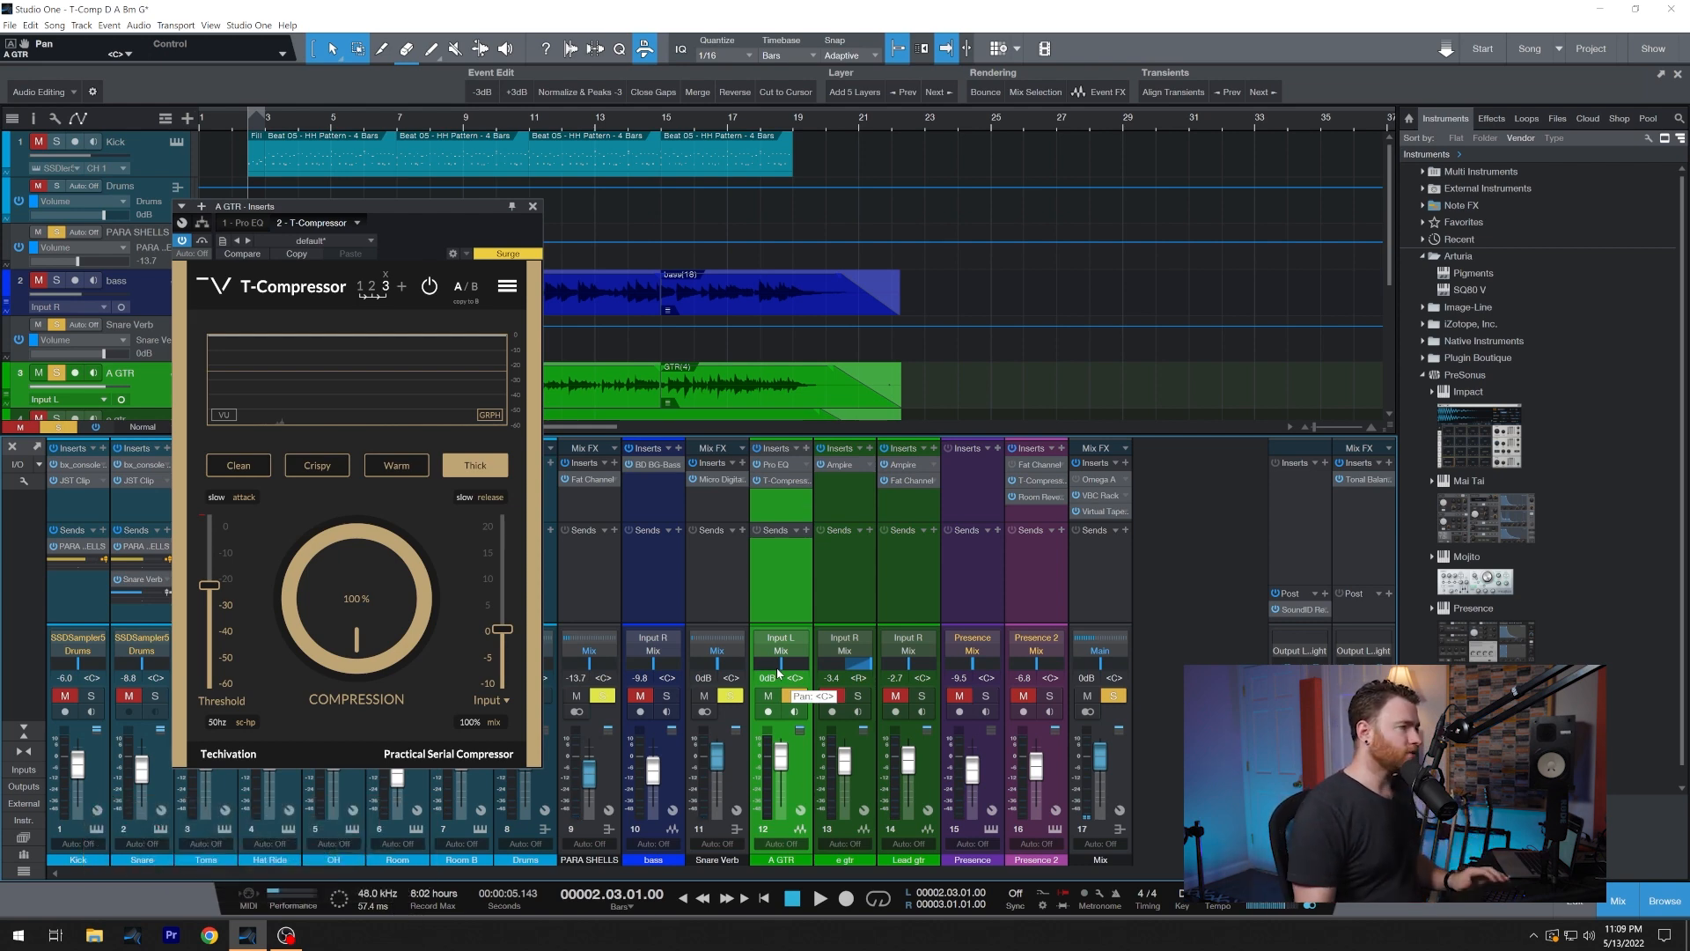
left_click(805, 449)
type("fat chan")
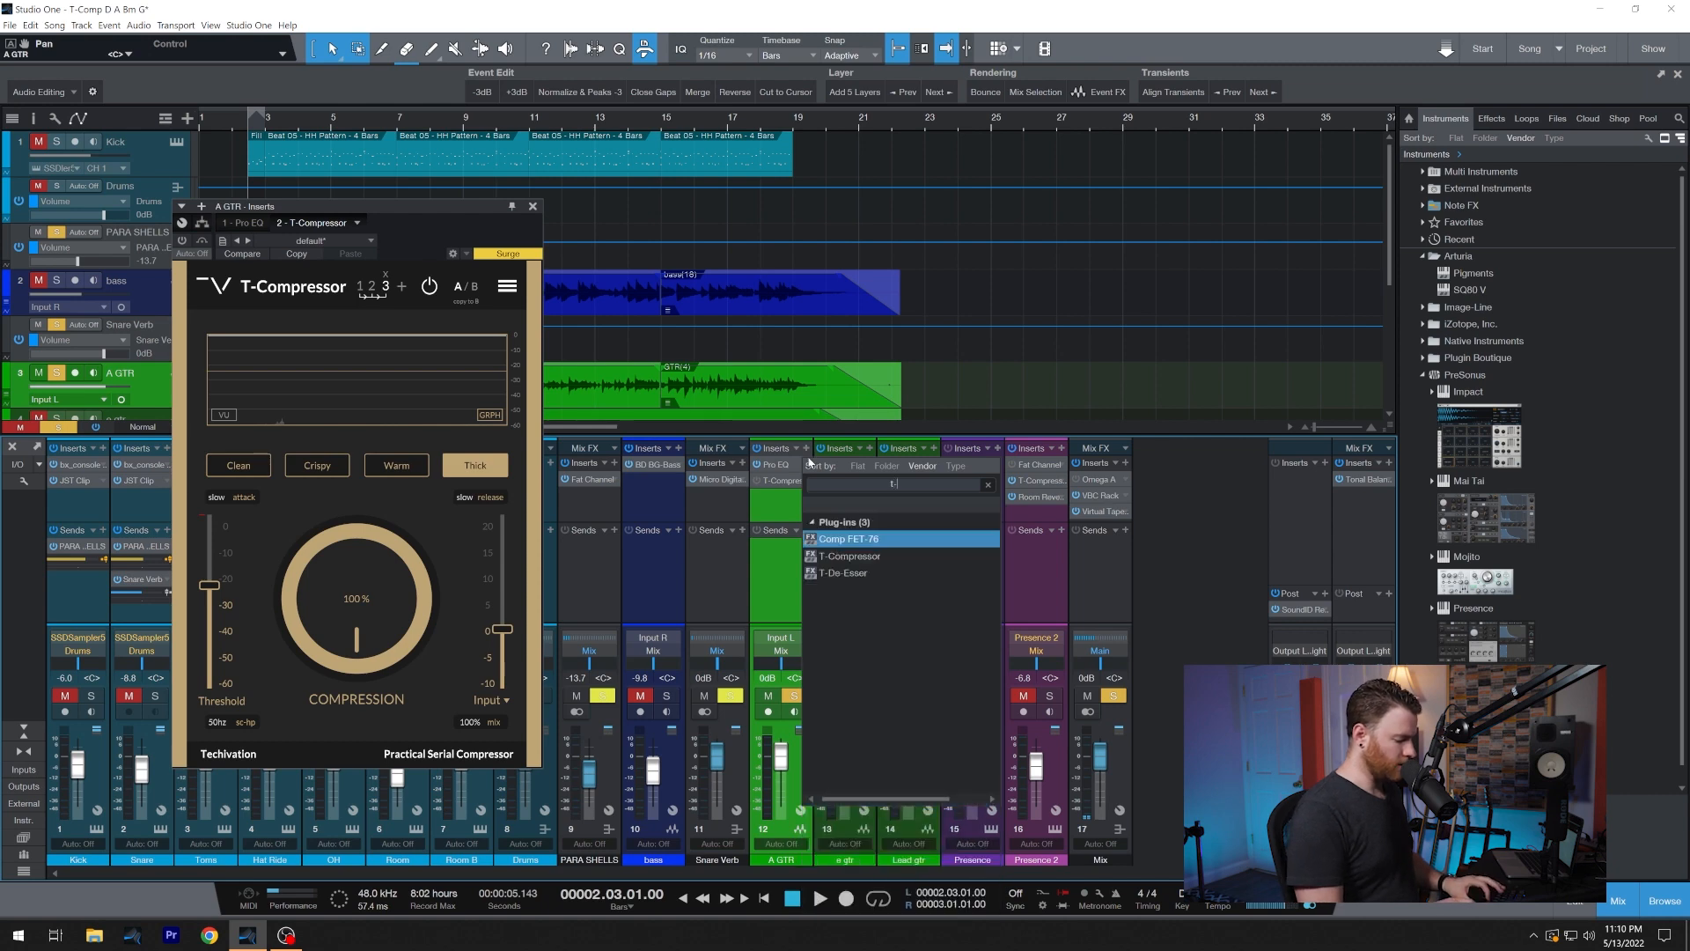
key("Return")
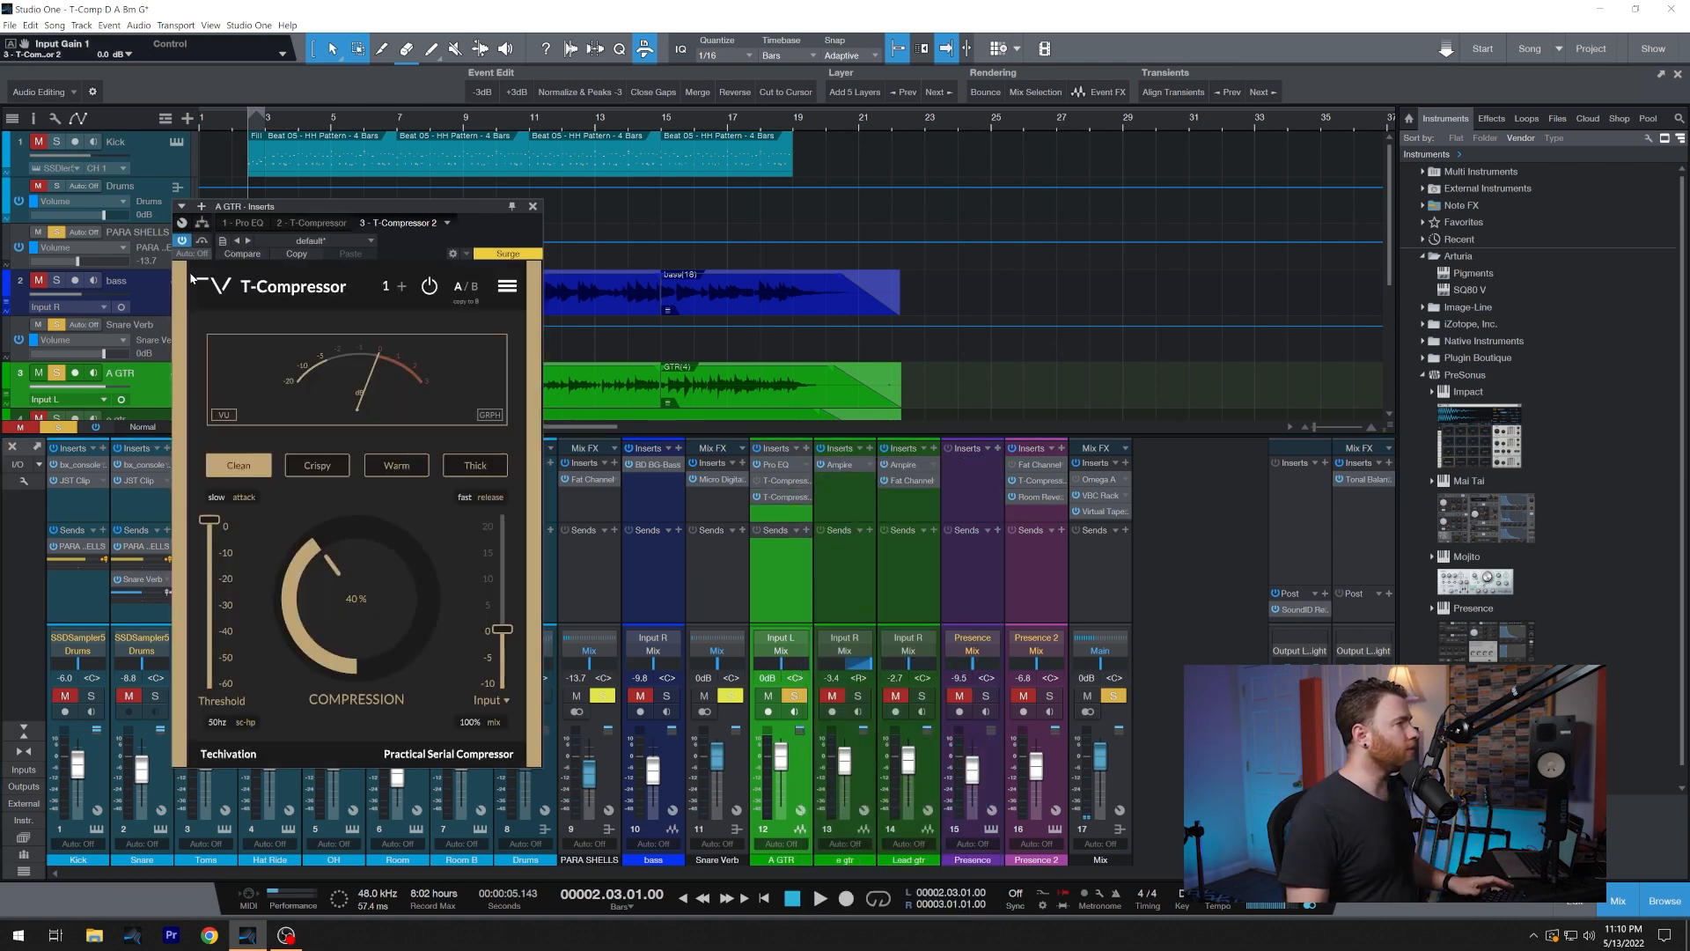
Look over the A GTR channel's Pro EQ curve, and compare the soloed guitar with the new T-Compressor bypassed and active.
left_click(240, 224)
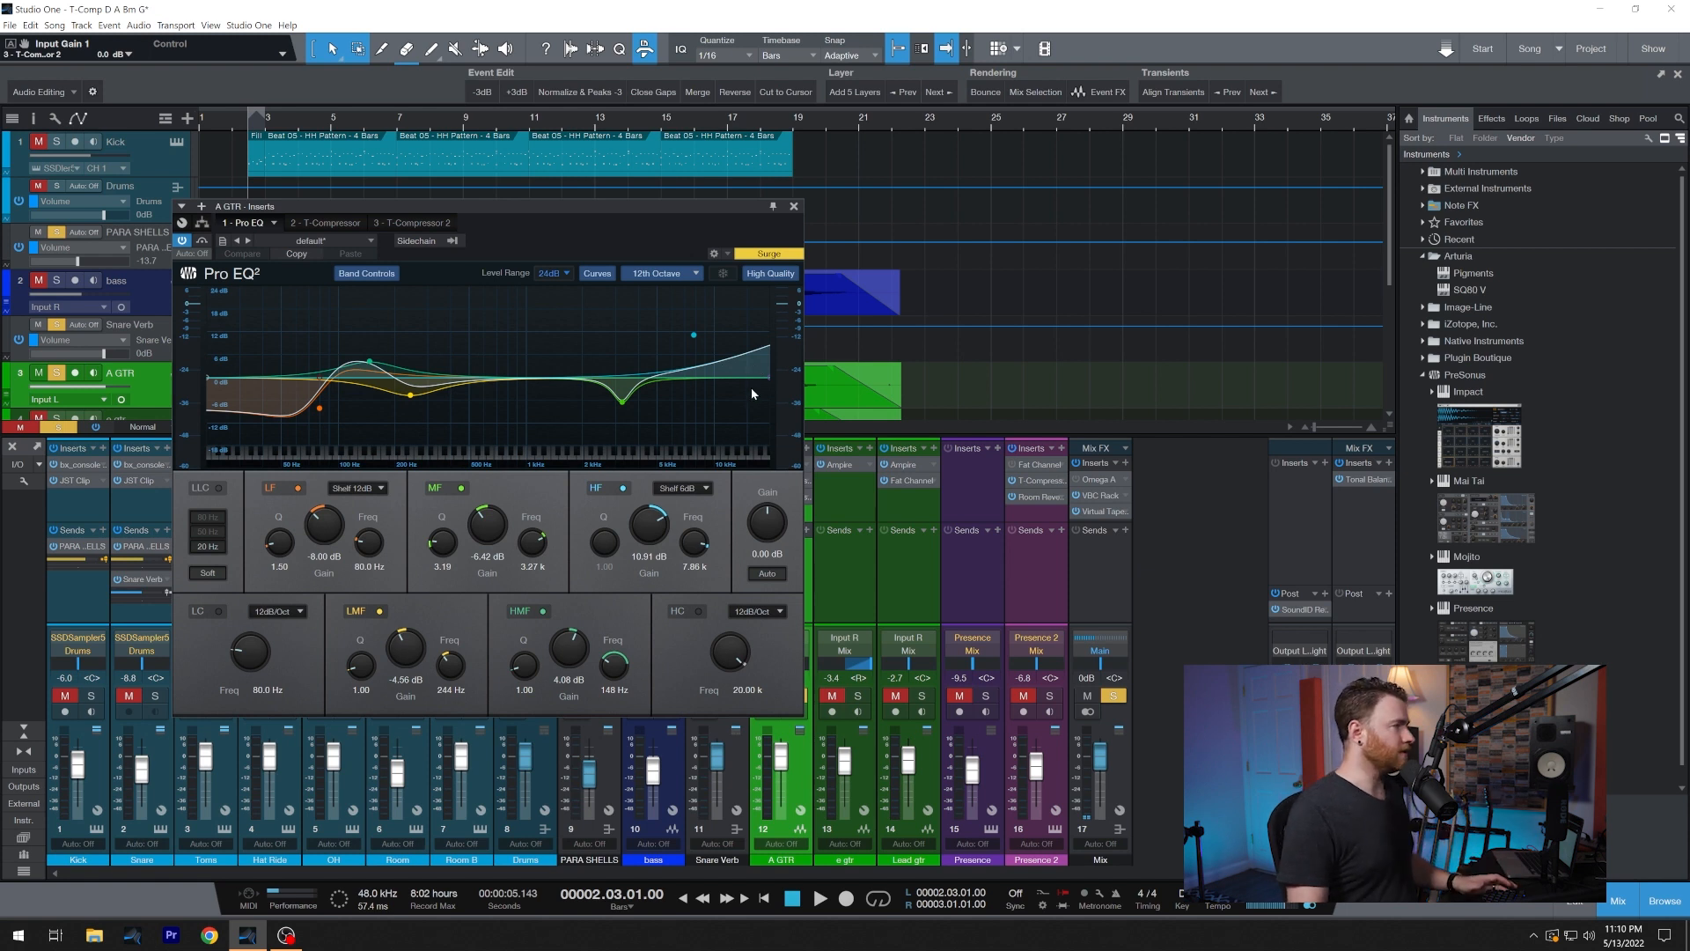
left_click(415, 225)
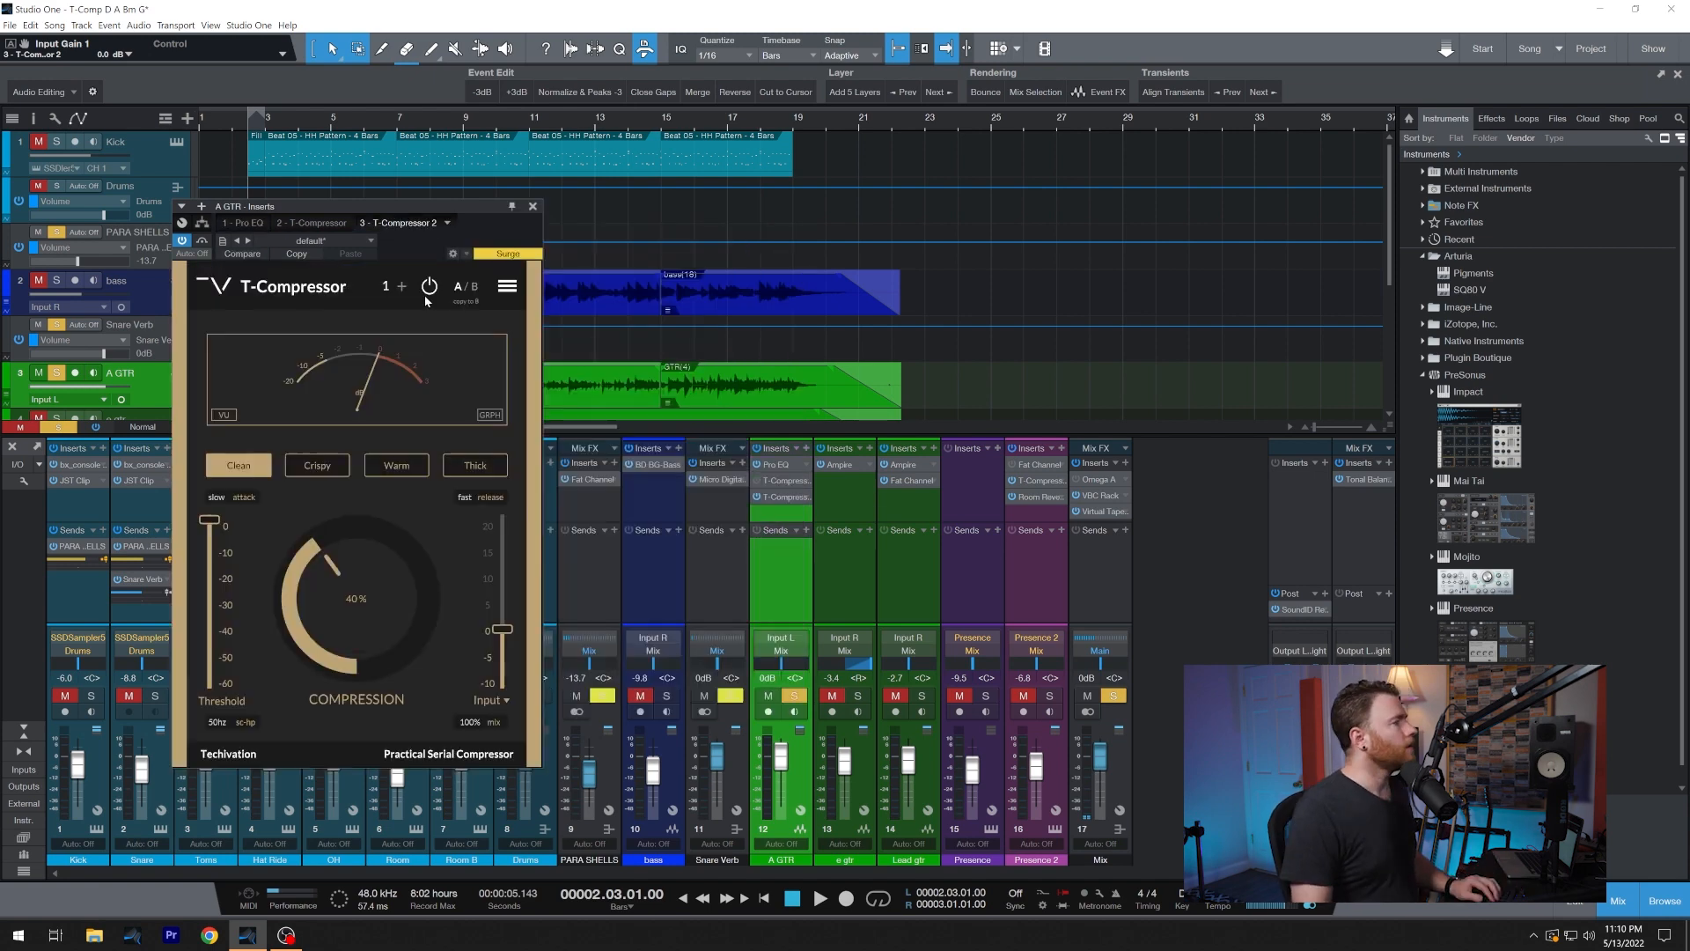
left_click(427, 289)
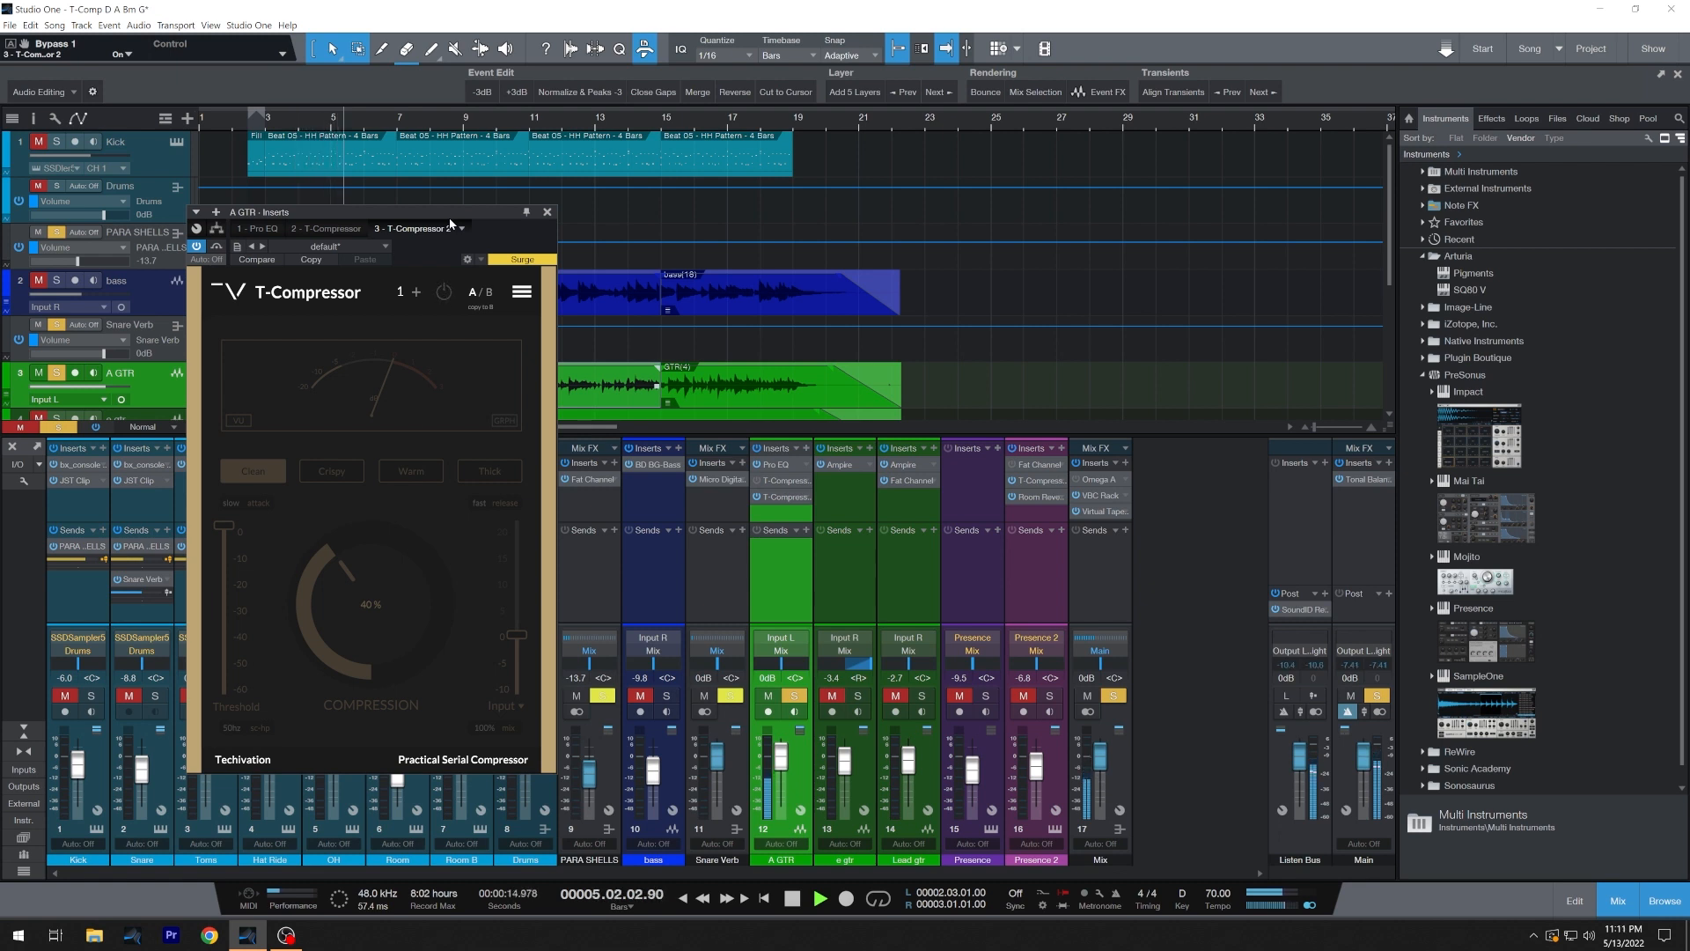
left_click(445, 294)
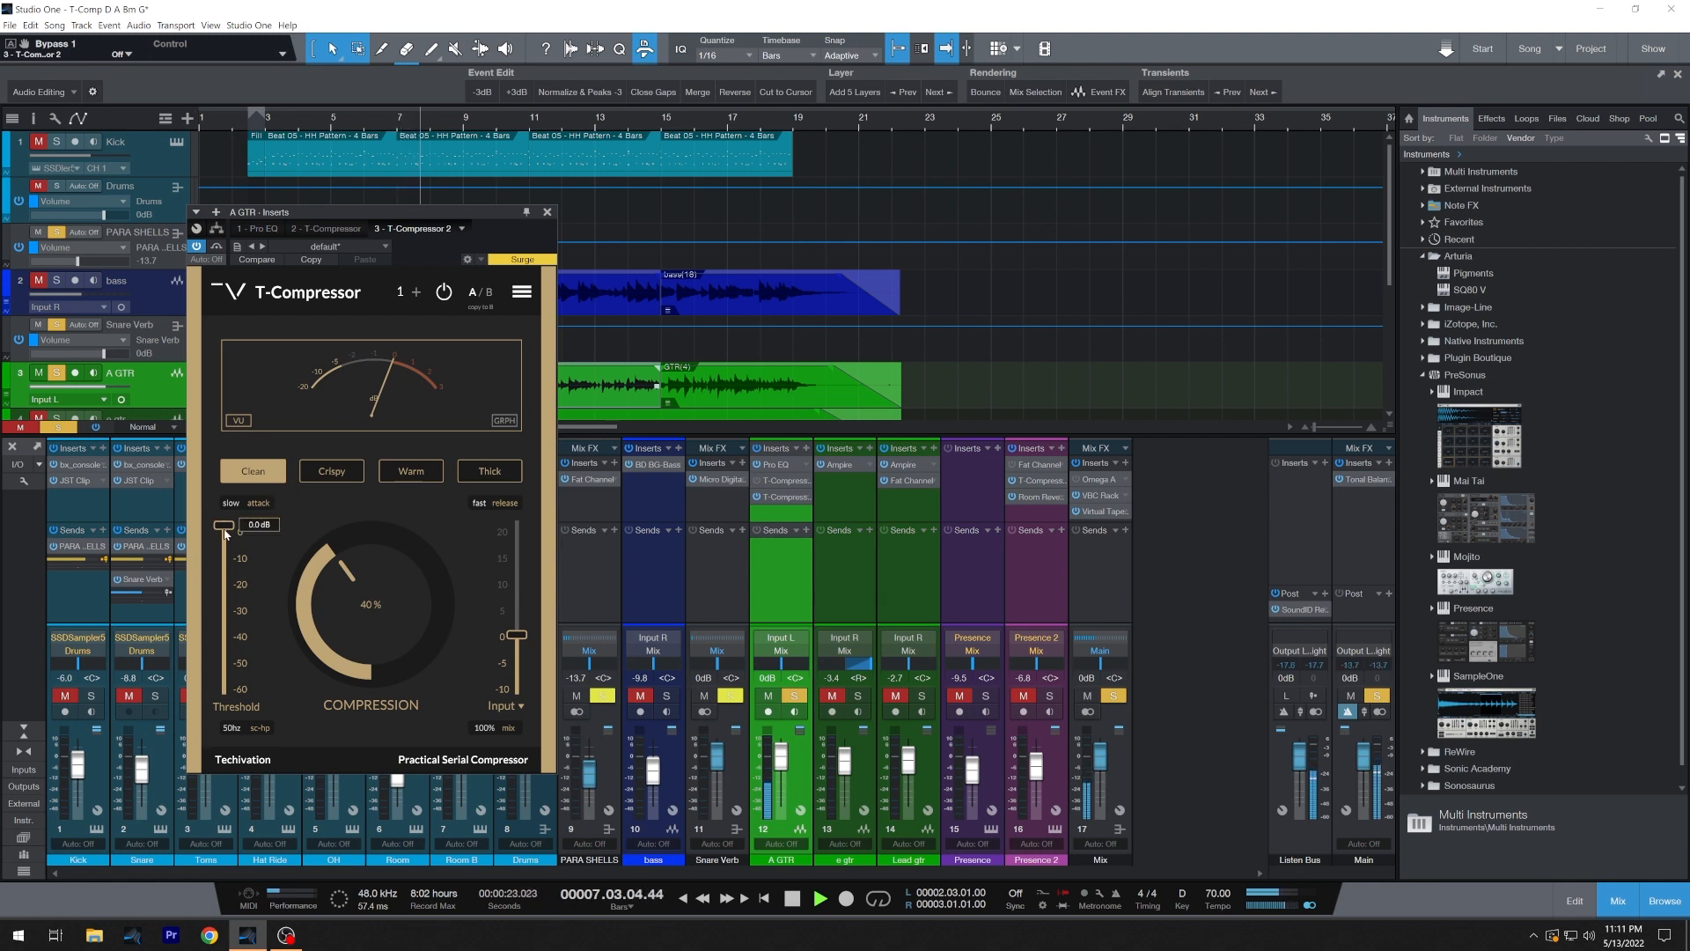
Lower the new T-Compressor's threshold to -15.8 dB and switch its meter to the graph view while the guitar plays.
left_click_drag(224, 531, 221, 574)
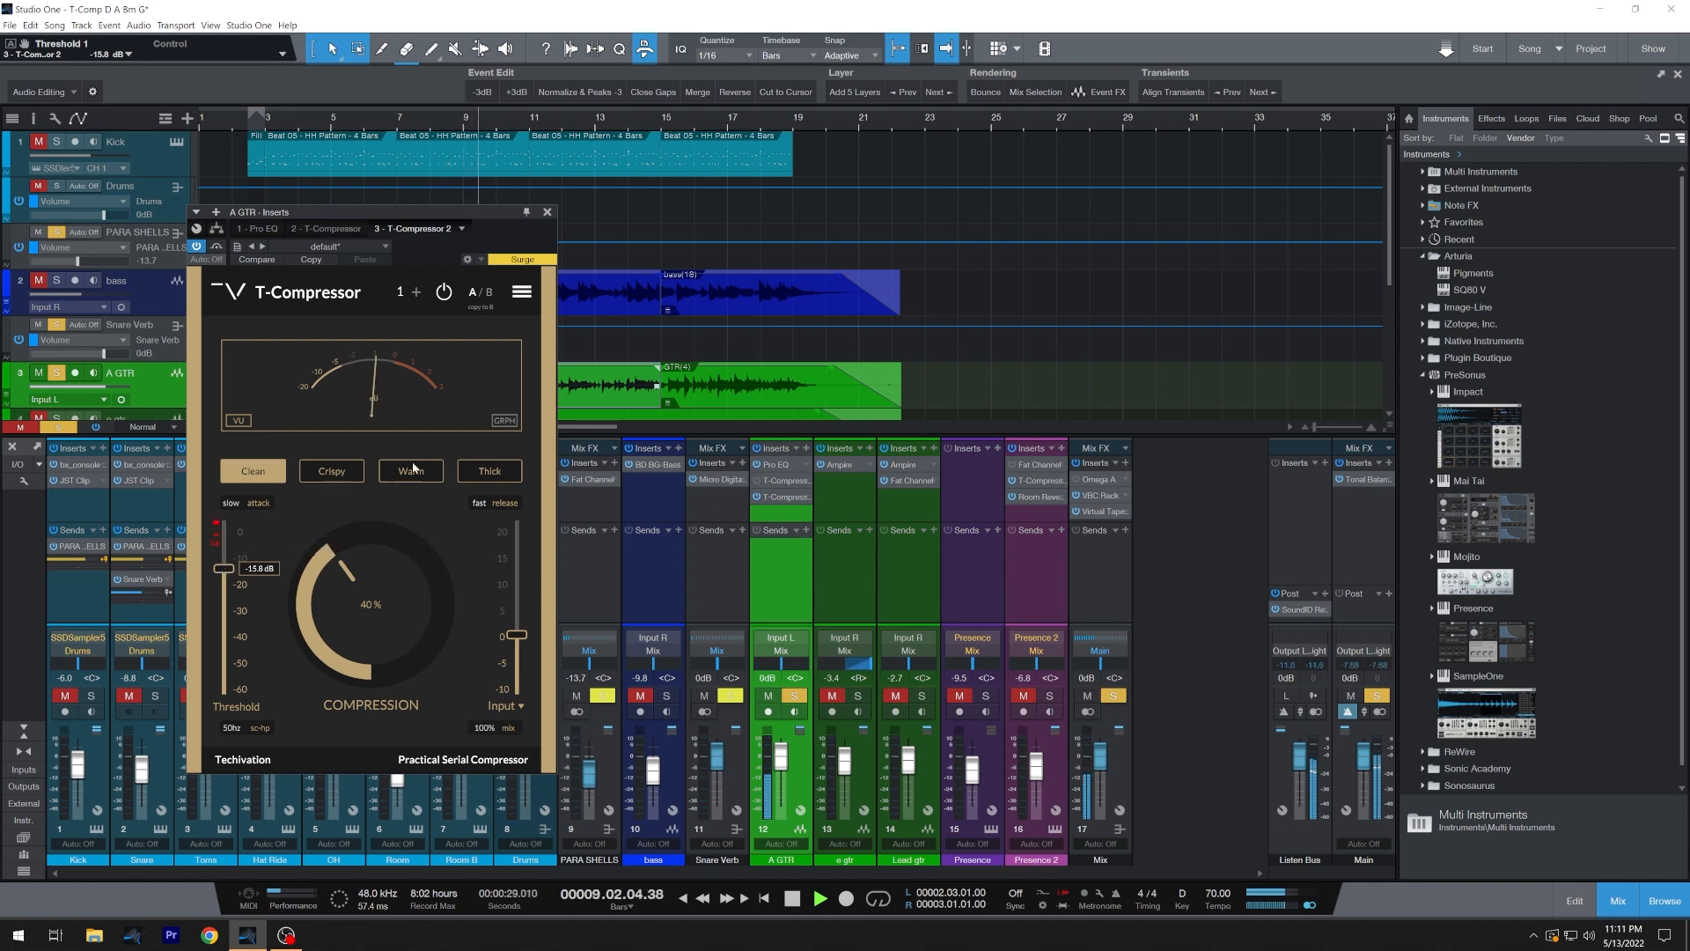
left_click(501, 423)
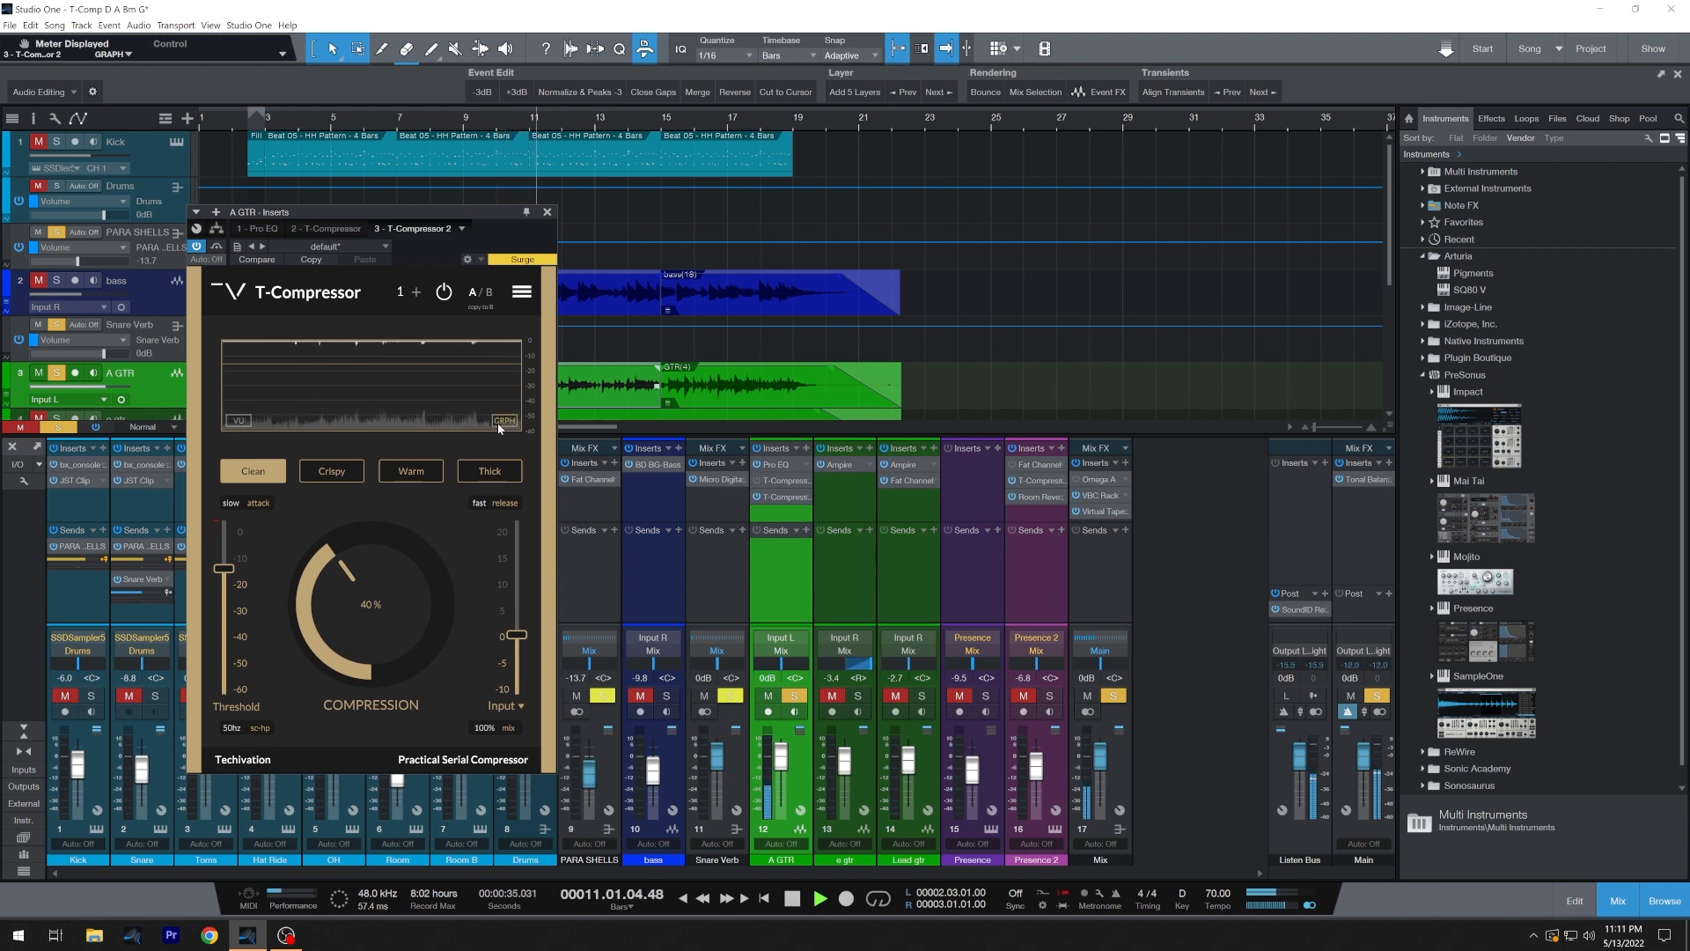
key("space")
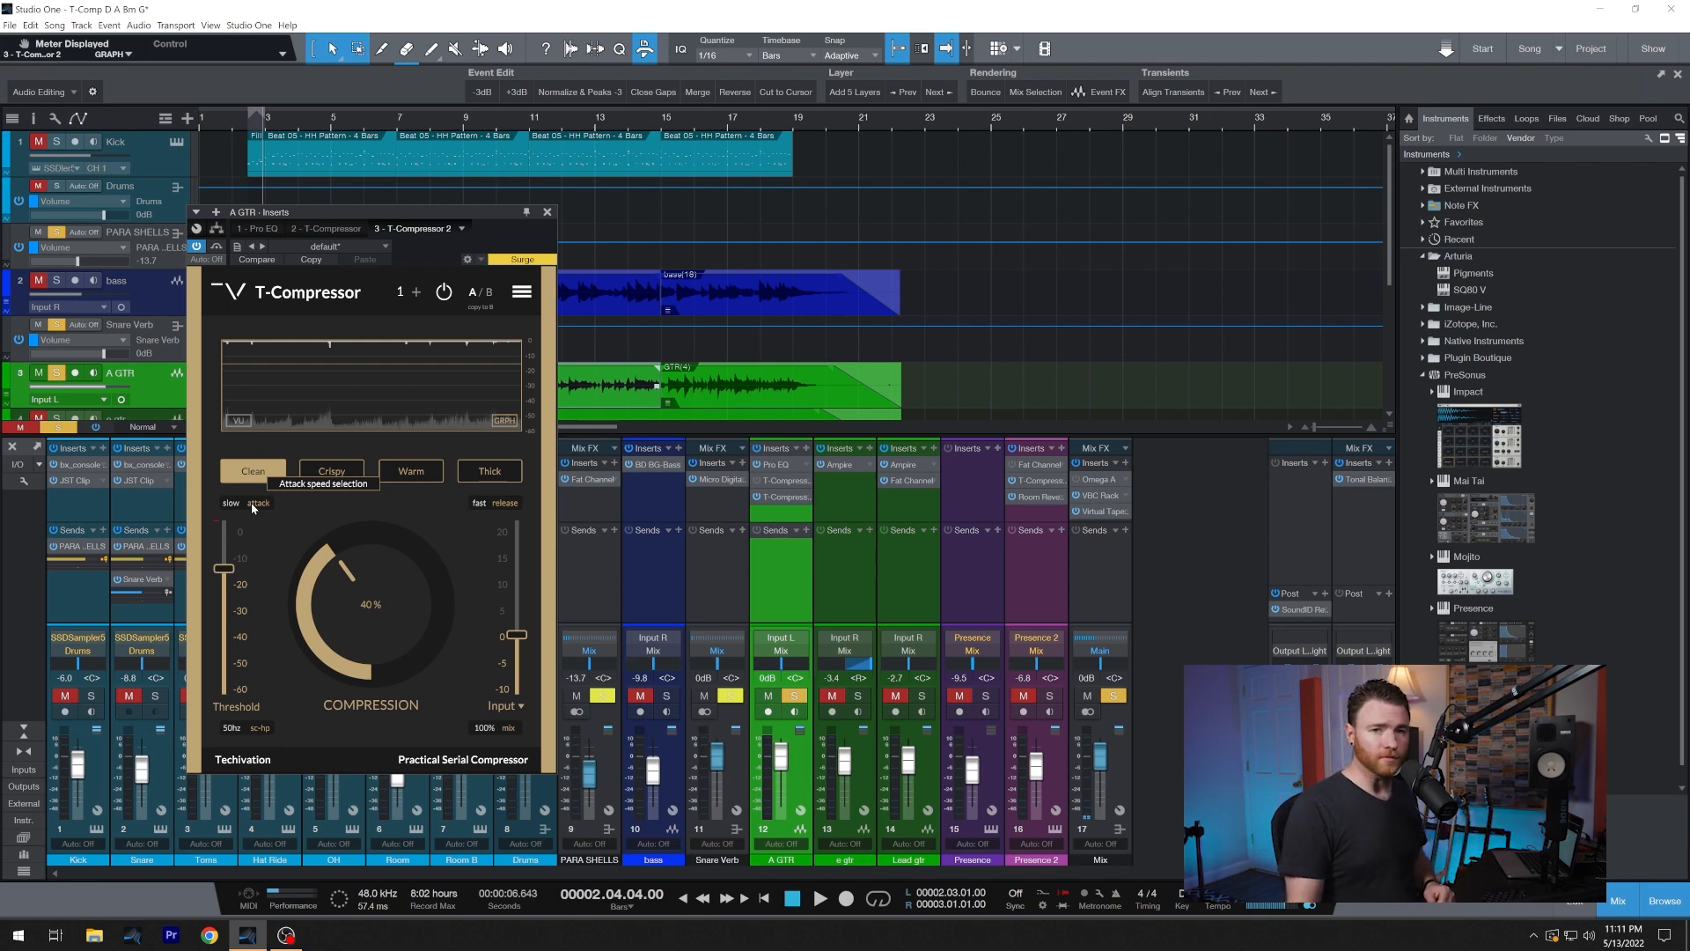
During playback, set the compressor's attack to fast, its threshold to -22.9 dB and its compression amount to 53%.
key("space")
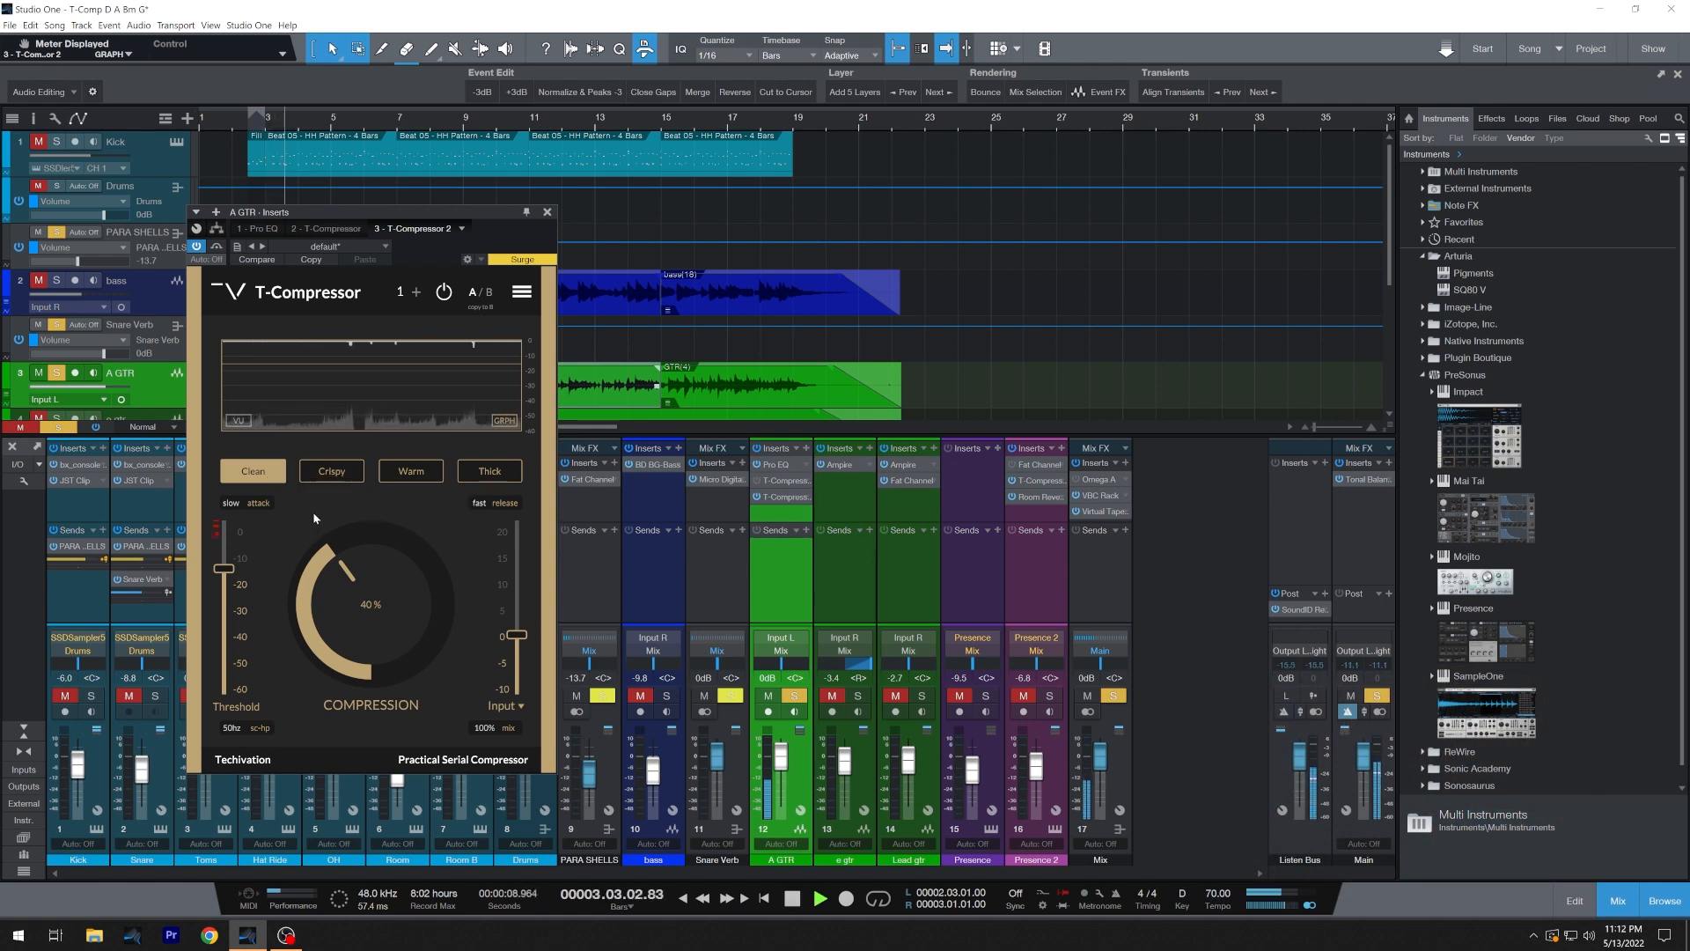
left_click(260, 507)
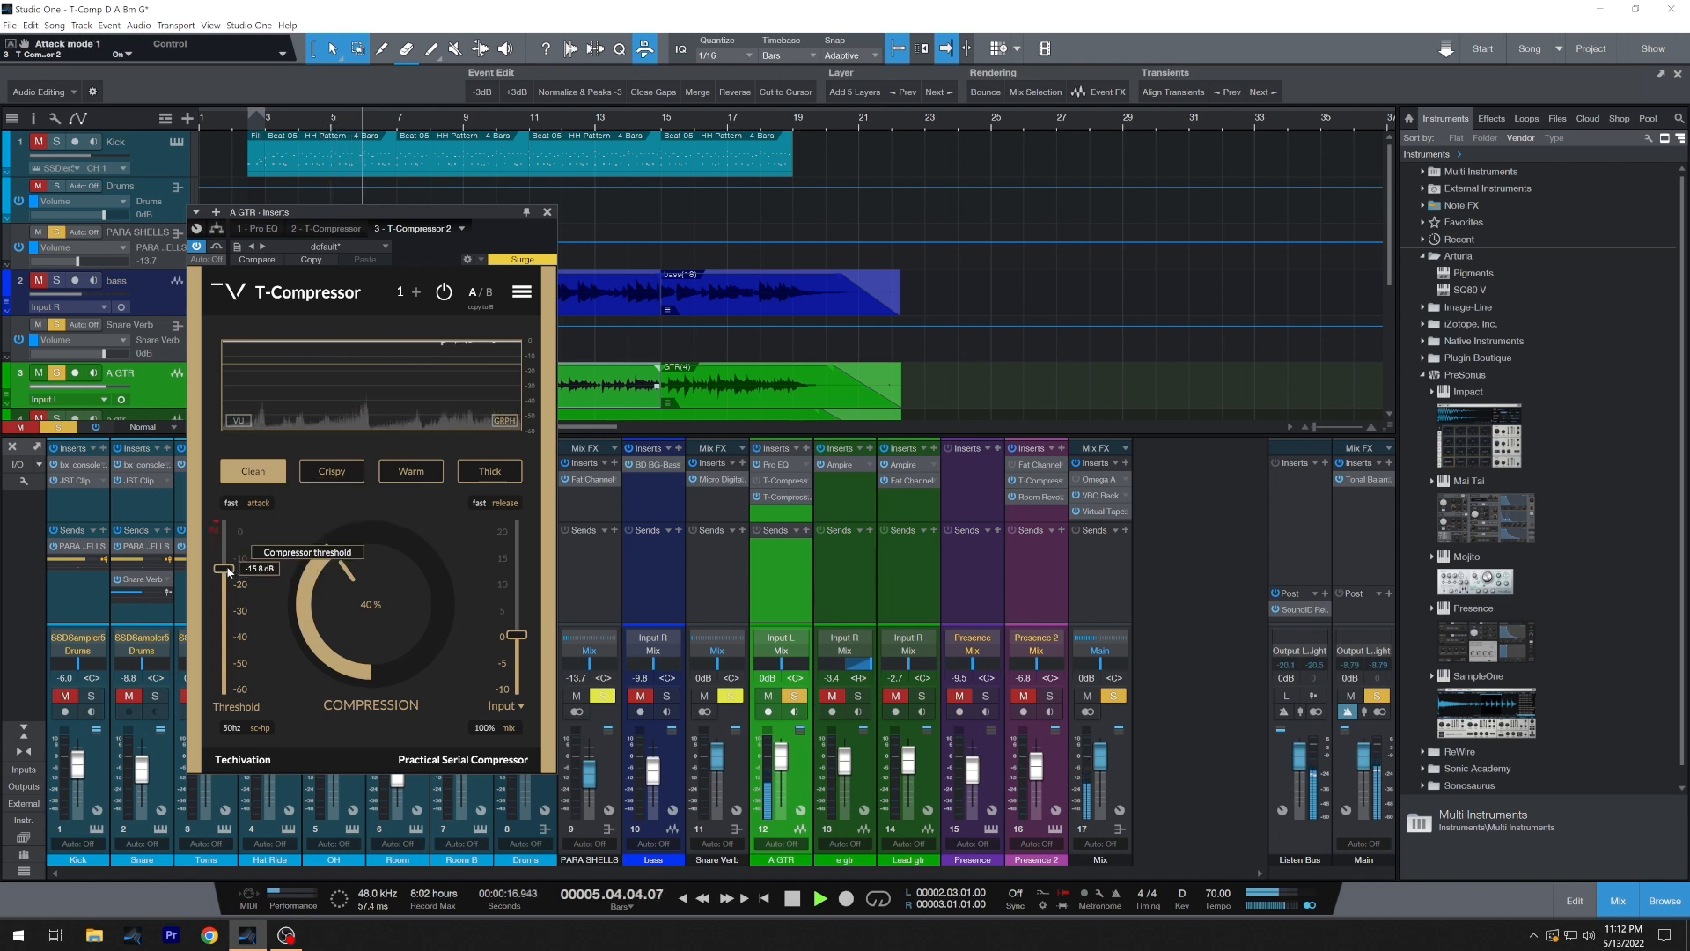
left_click_drag(225, 569, 229, 592)
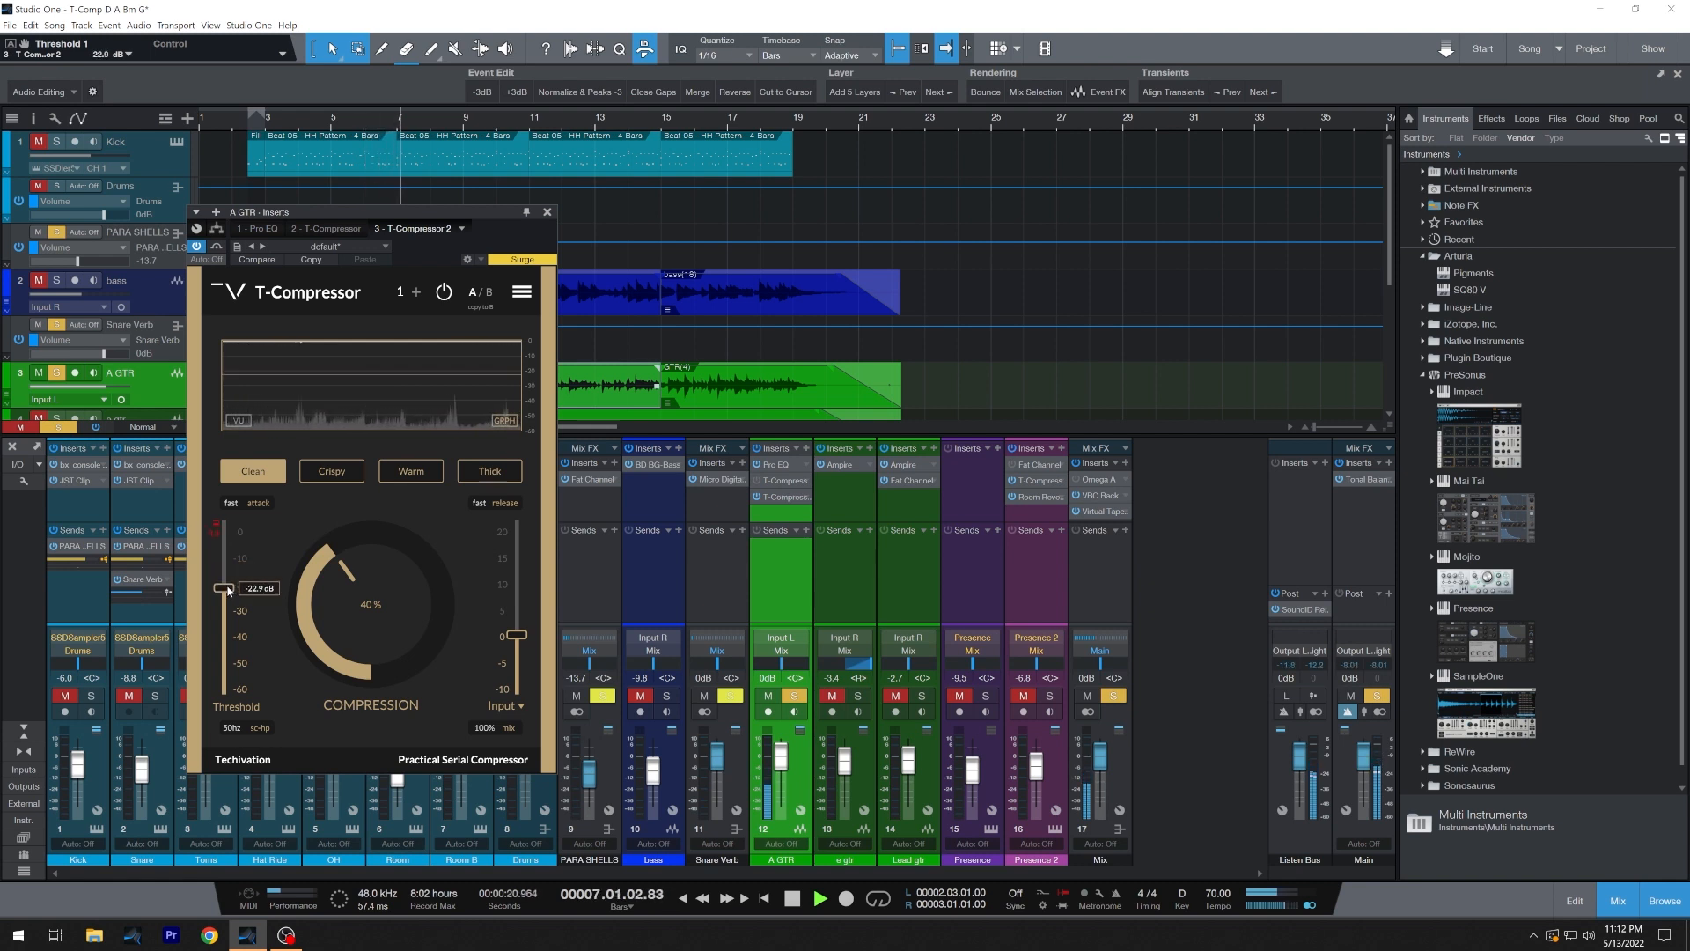
left_click_drag(336, 609, 334, 562)
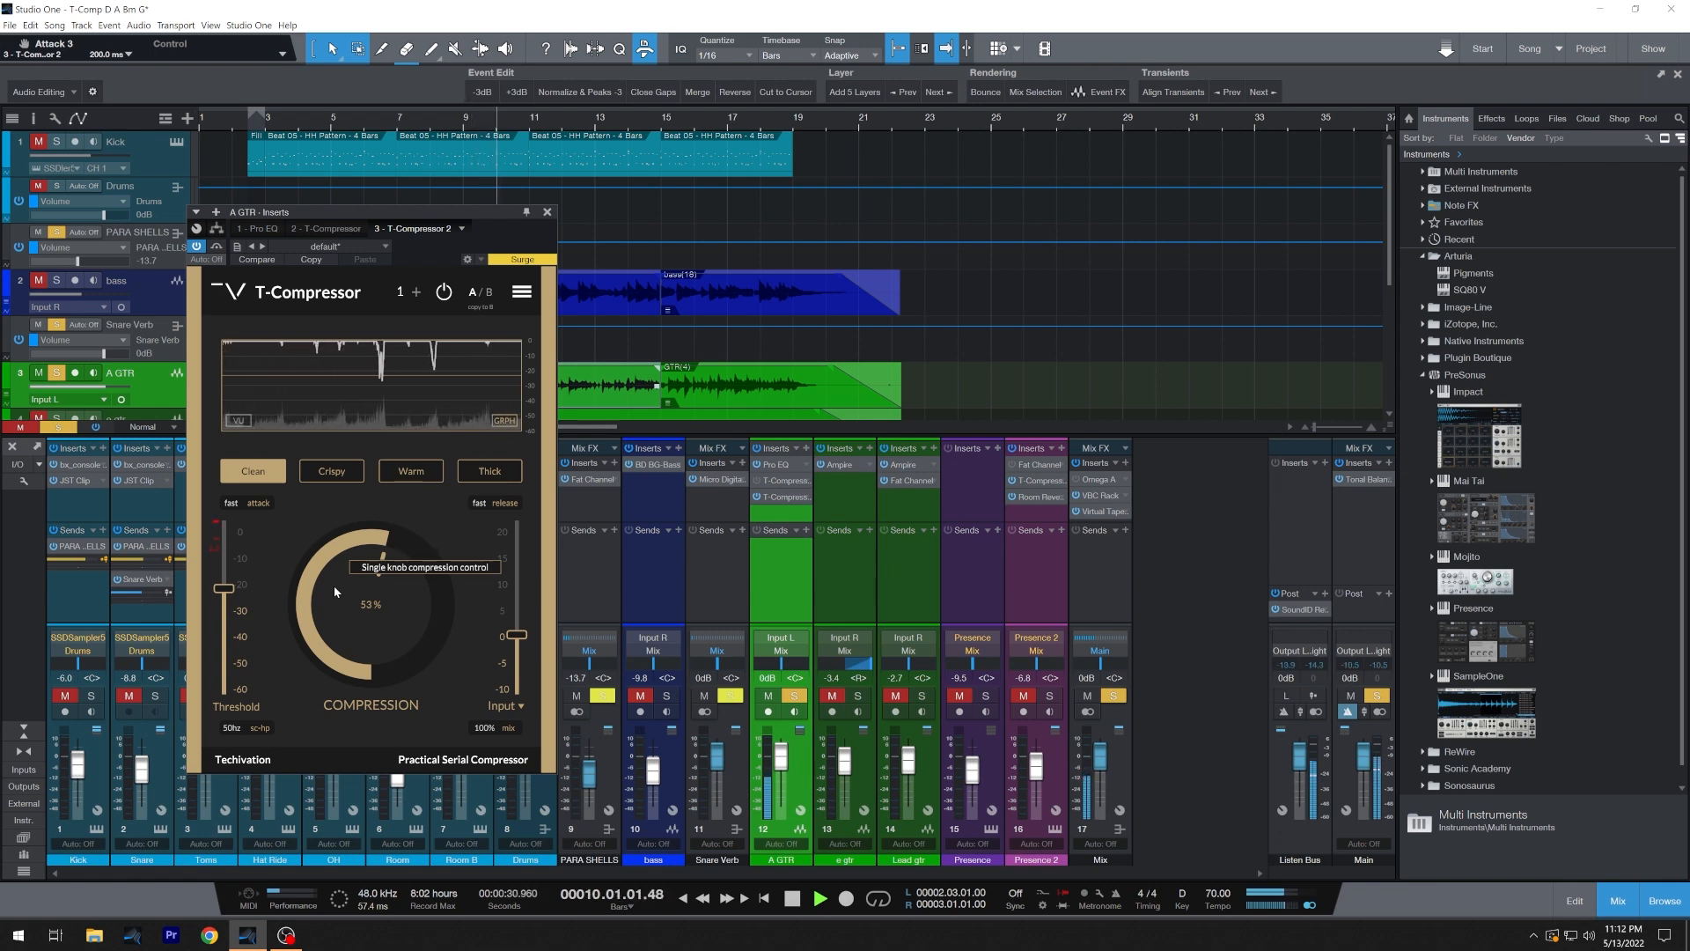
Compare the slow attack with the fast attack on the playing guitar, return to fast and stop playback.
left_click(249, 503)
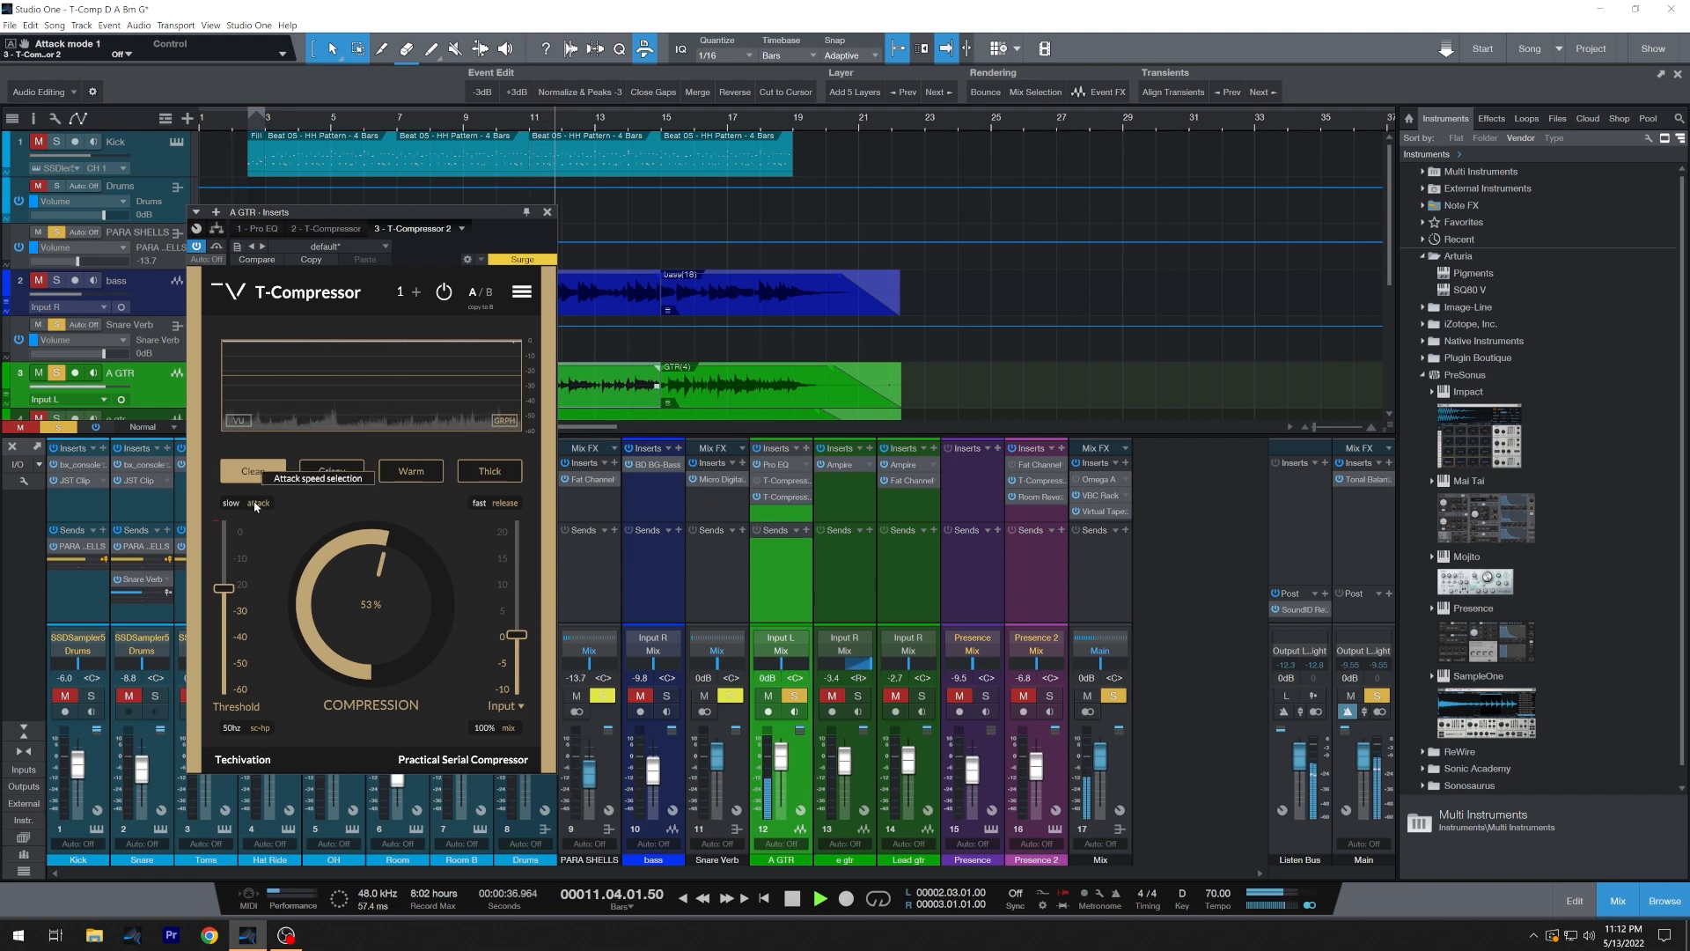
left_click(256, 506)
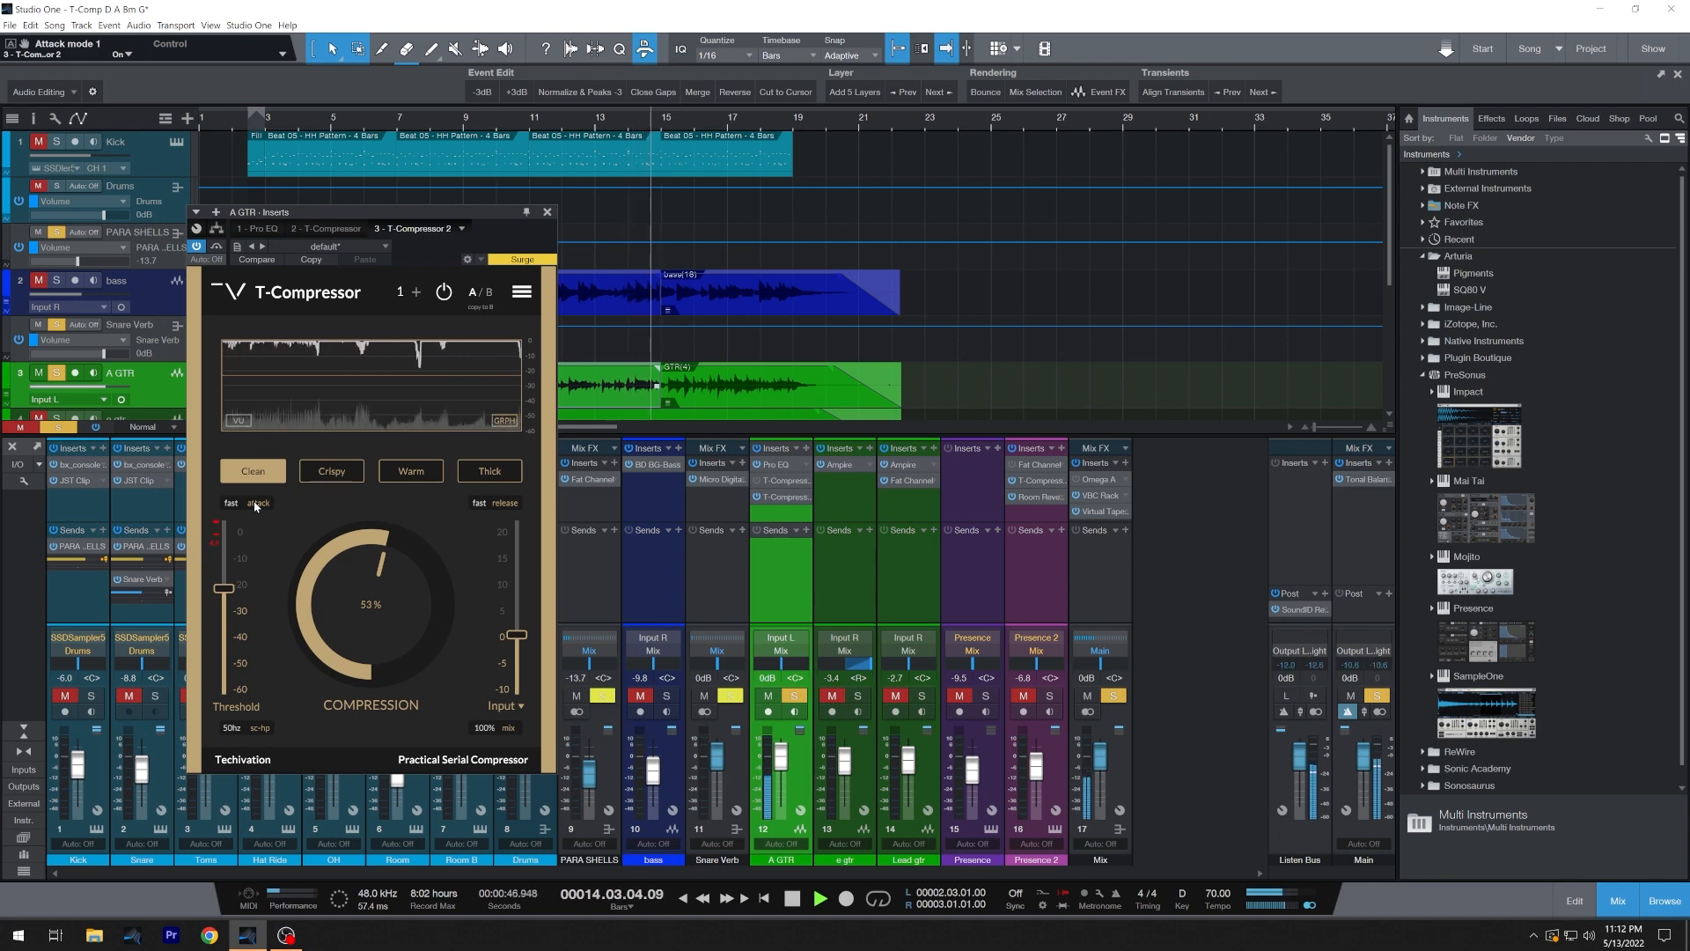
key("space")
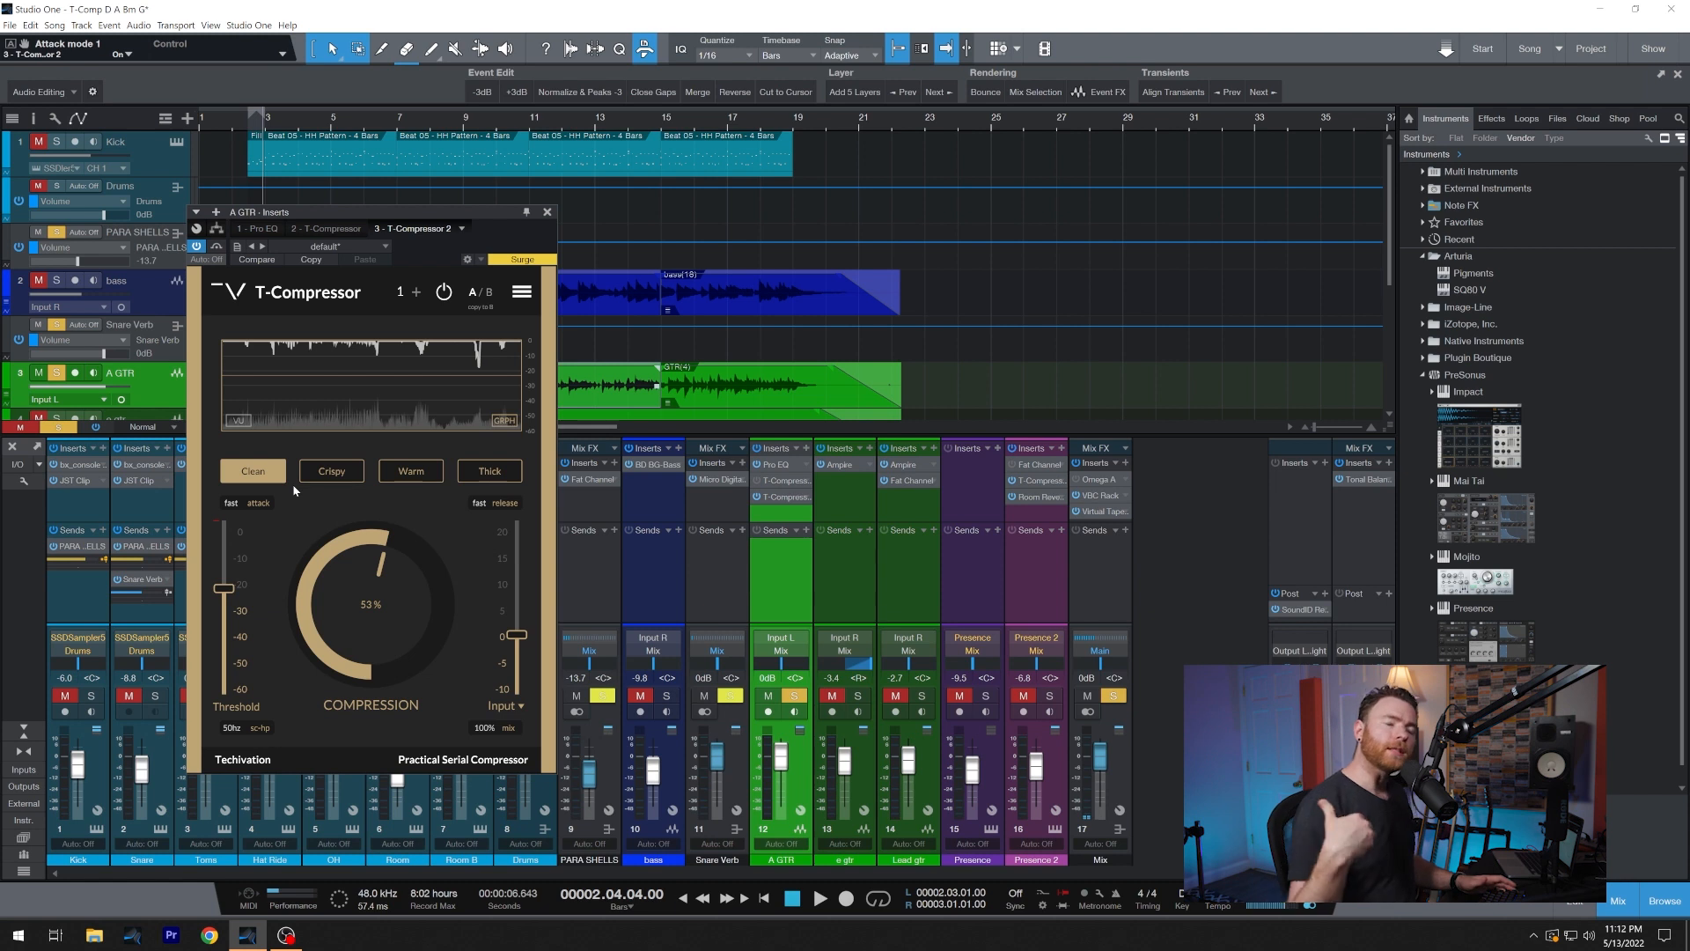
Add a second compressor to the serial chain and set it to the Warm character with 50% compression.
left_click(417, 296)
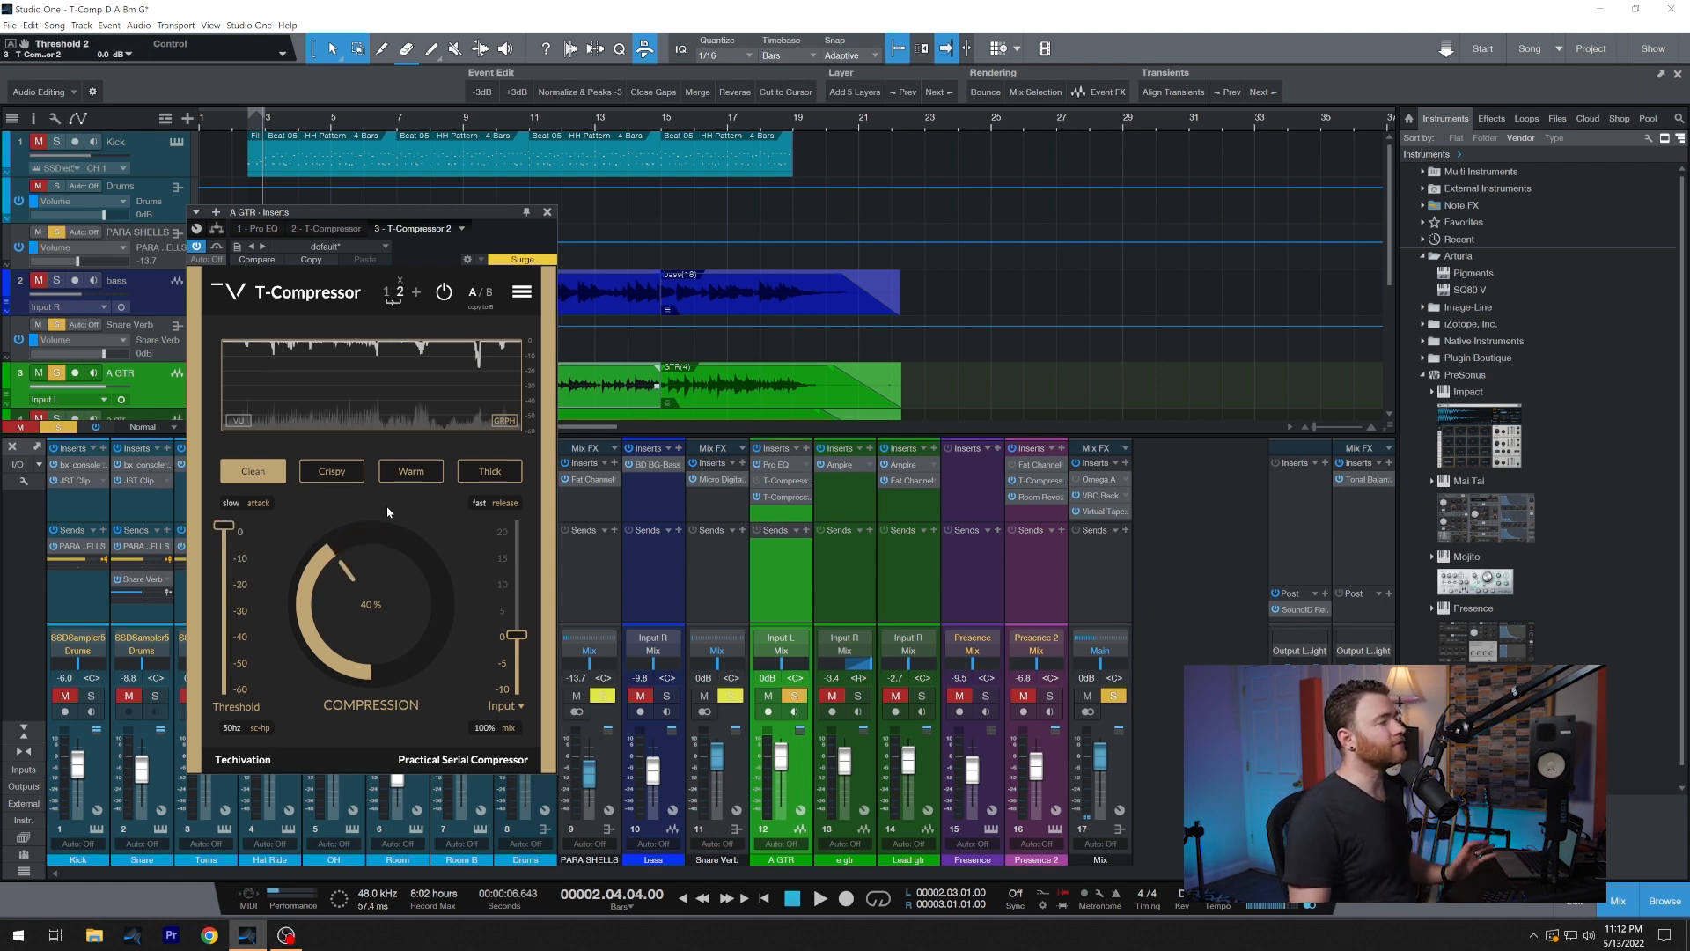
left_click(409, 473)
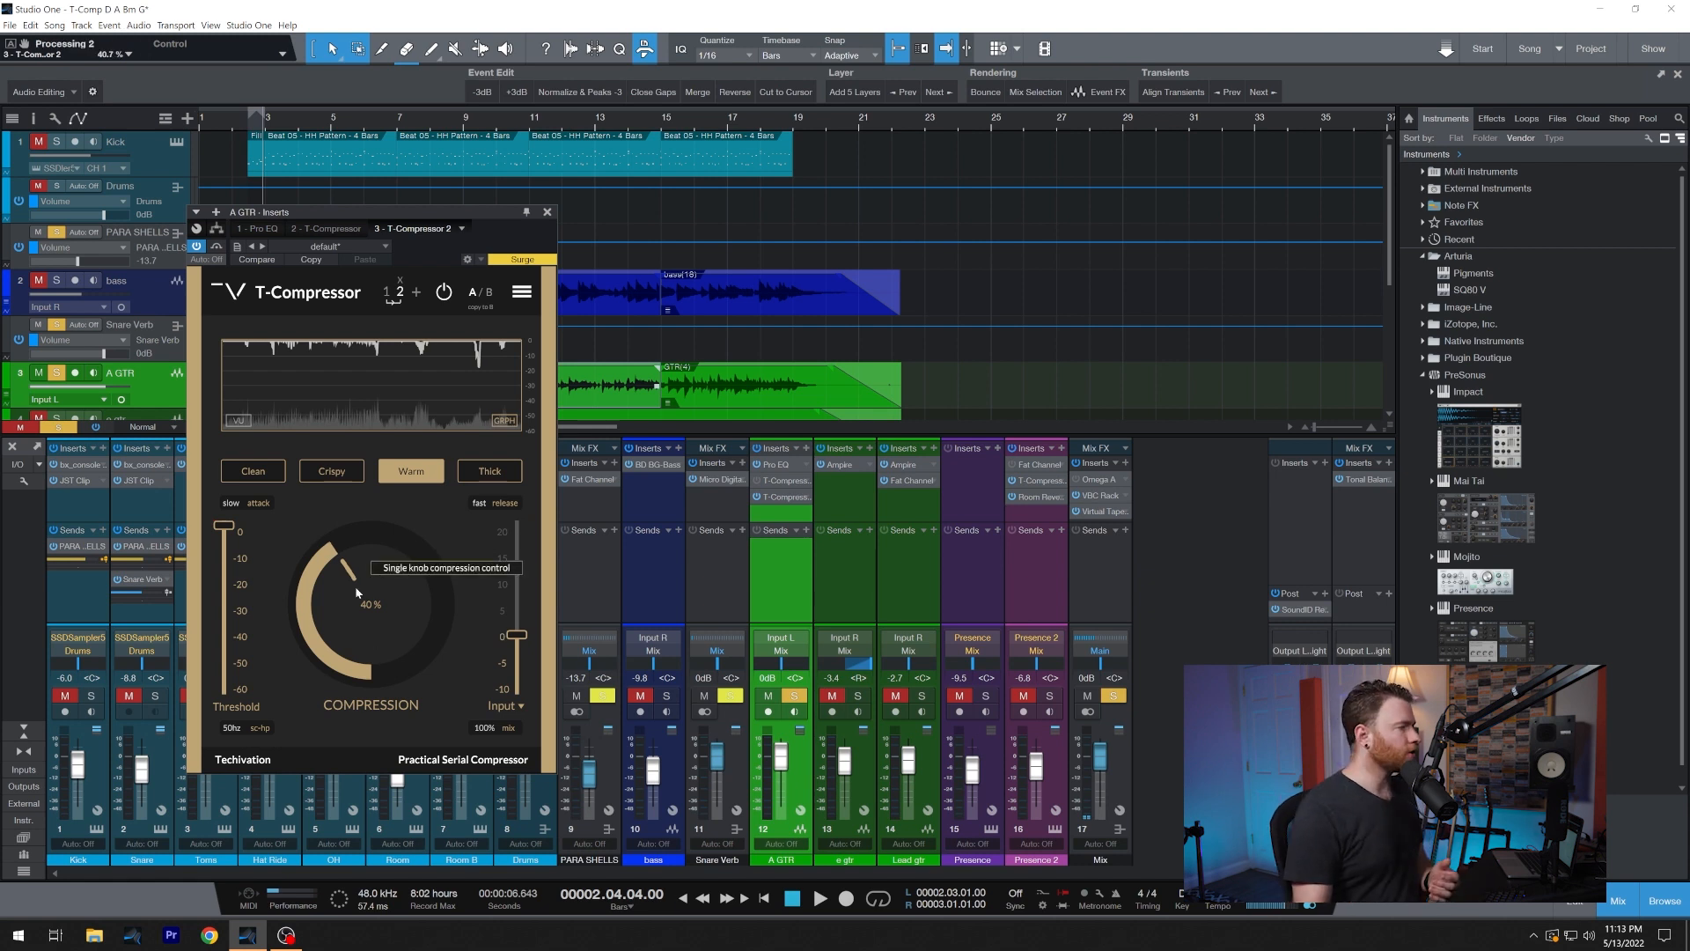
left_click_drag(351, 582, 350, 579)
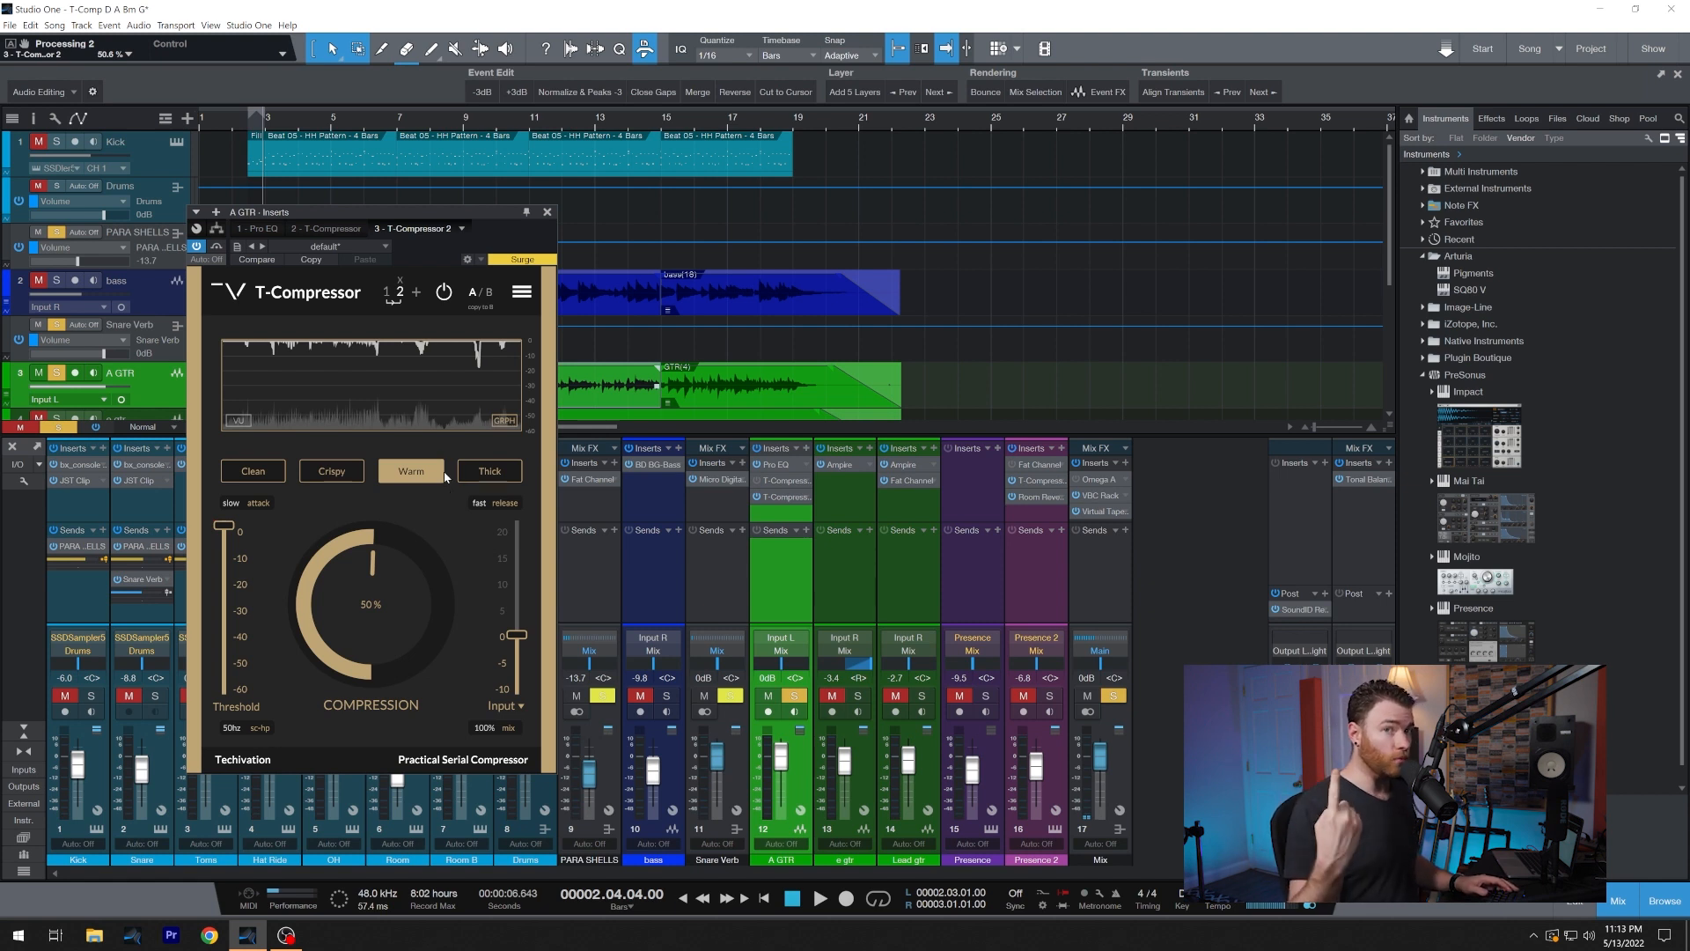
Start playback and lower the second compressor's threshold to -36.8 dB while the guitar plays.
key("space")
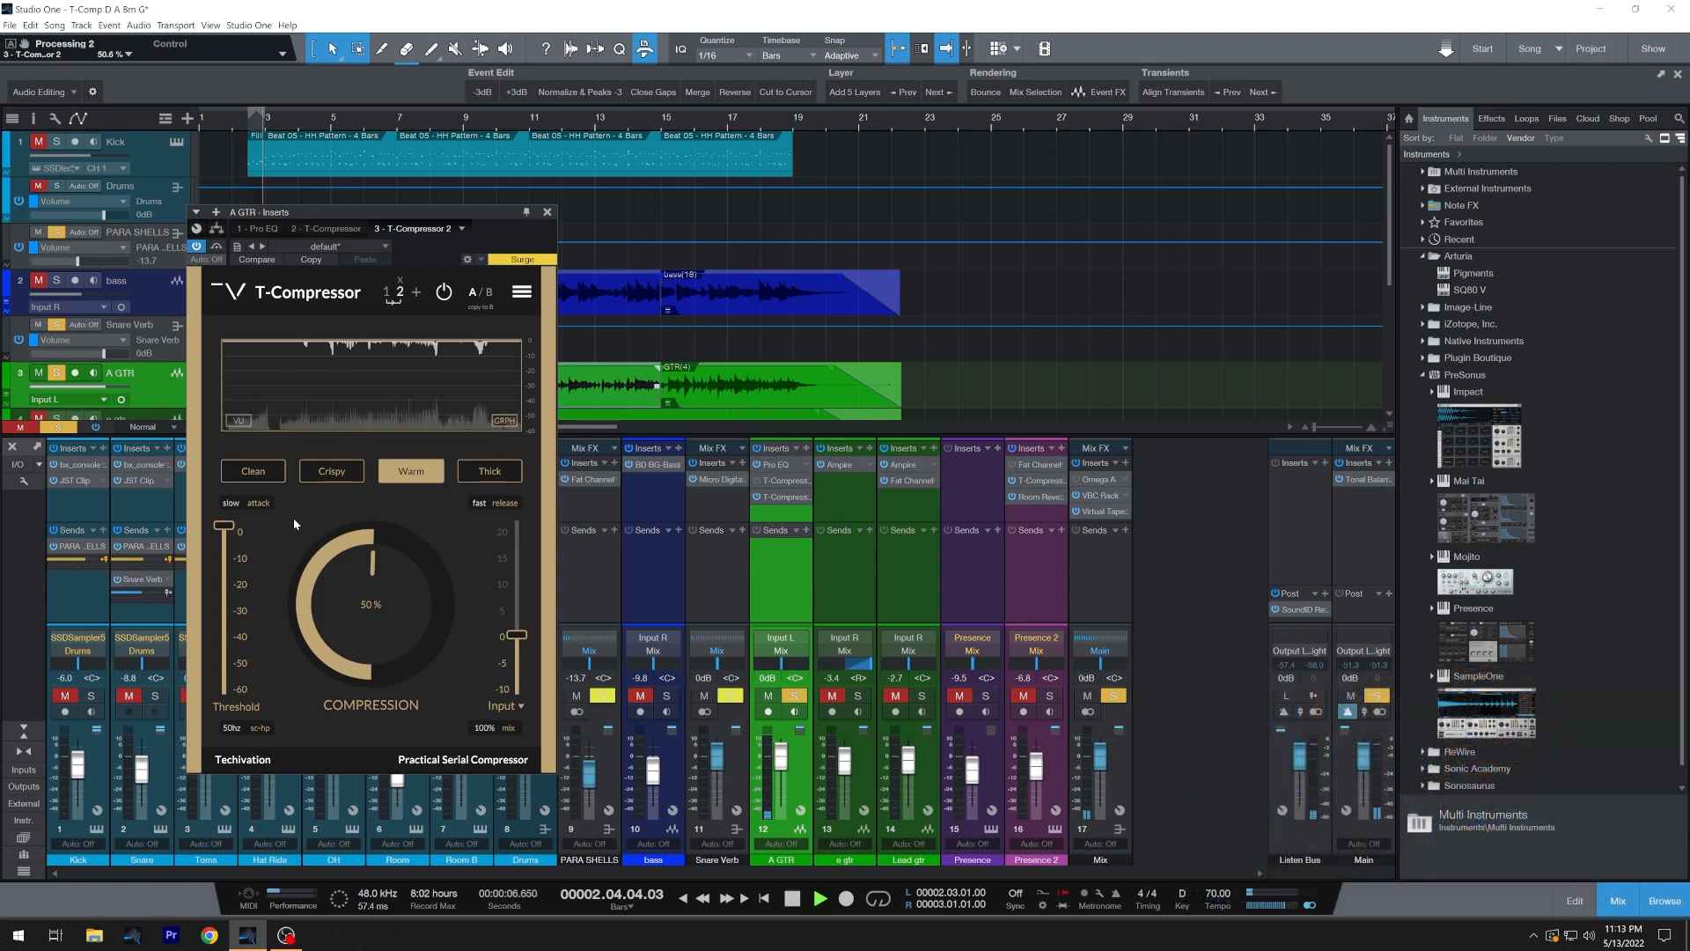
left_click_drag(226, 526, 222, 621)
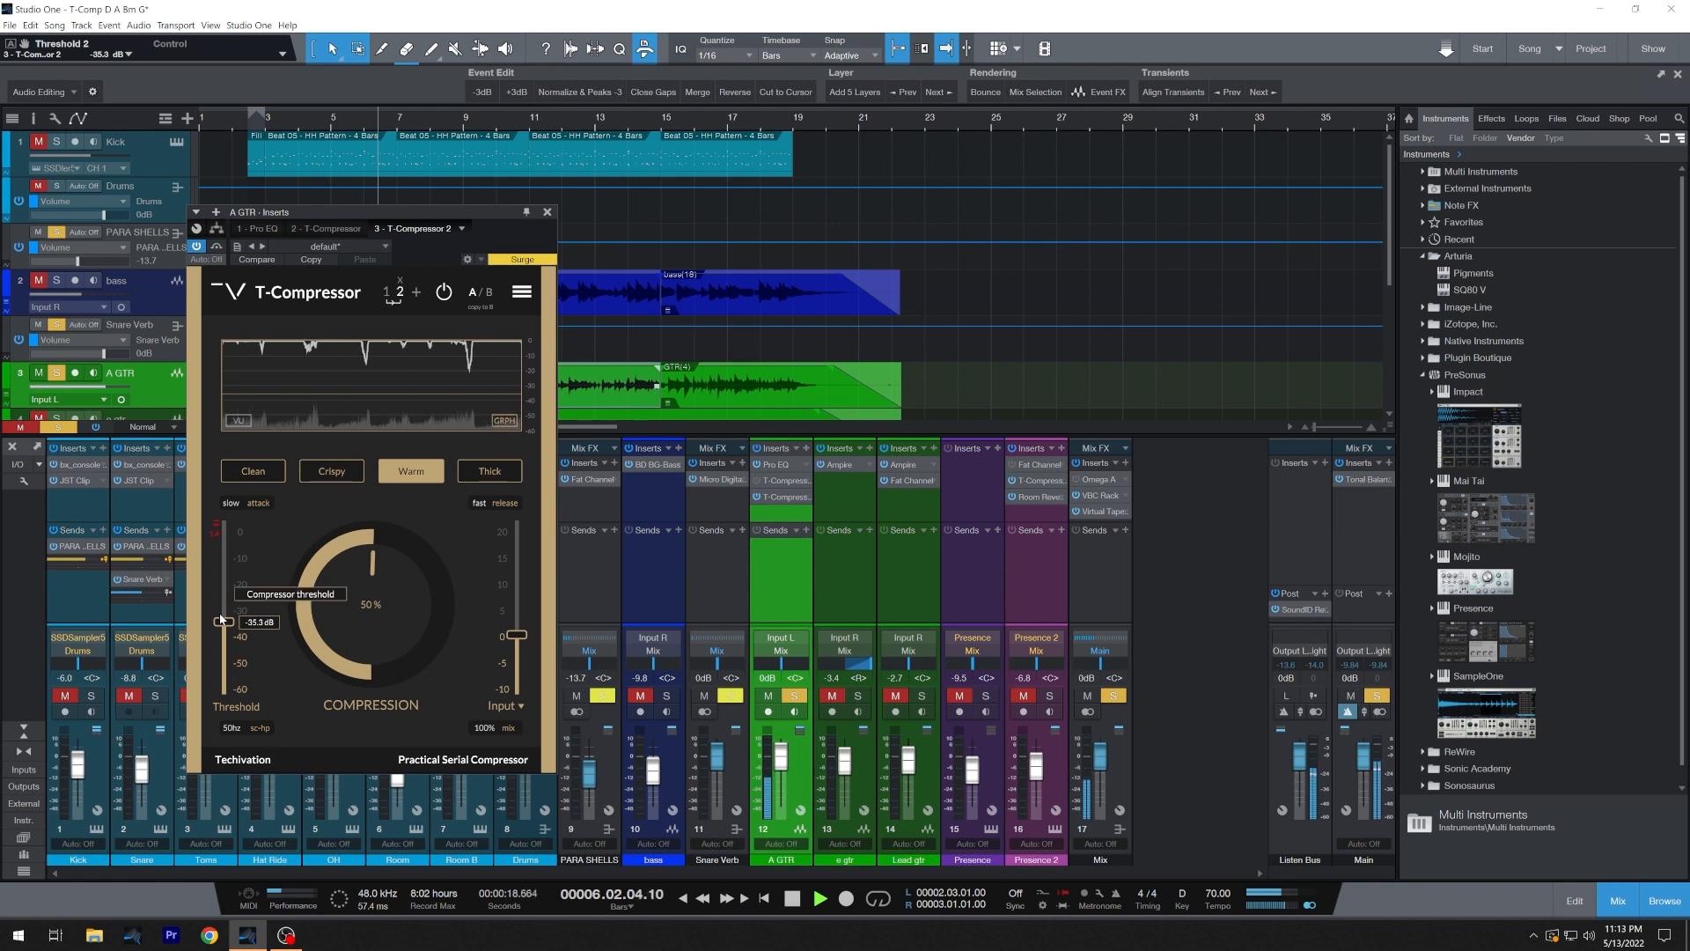
left_click_drag(221, 621, 221, 637)
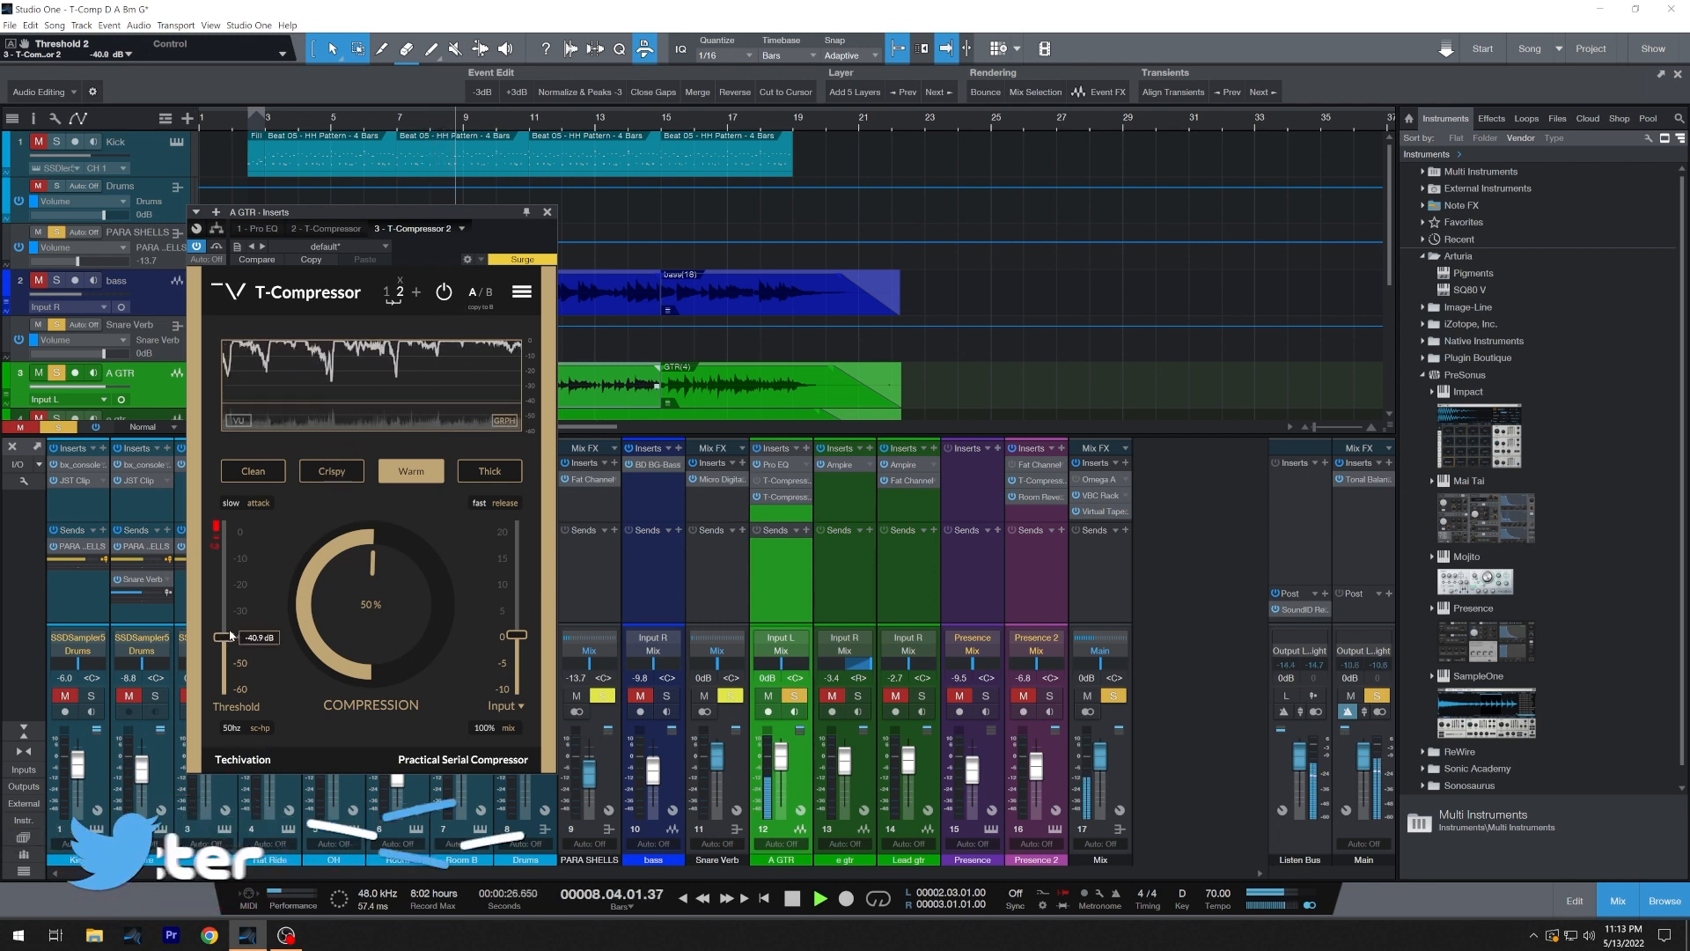
left_click_drag(231, 634, 231, 629)
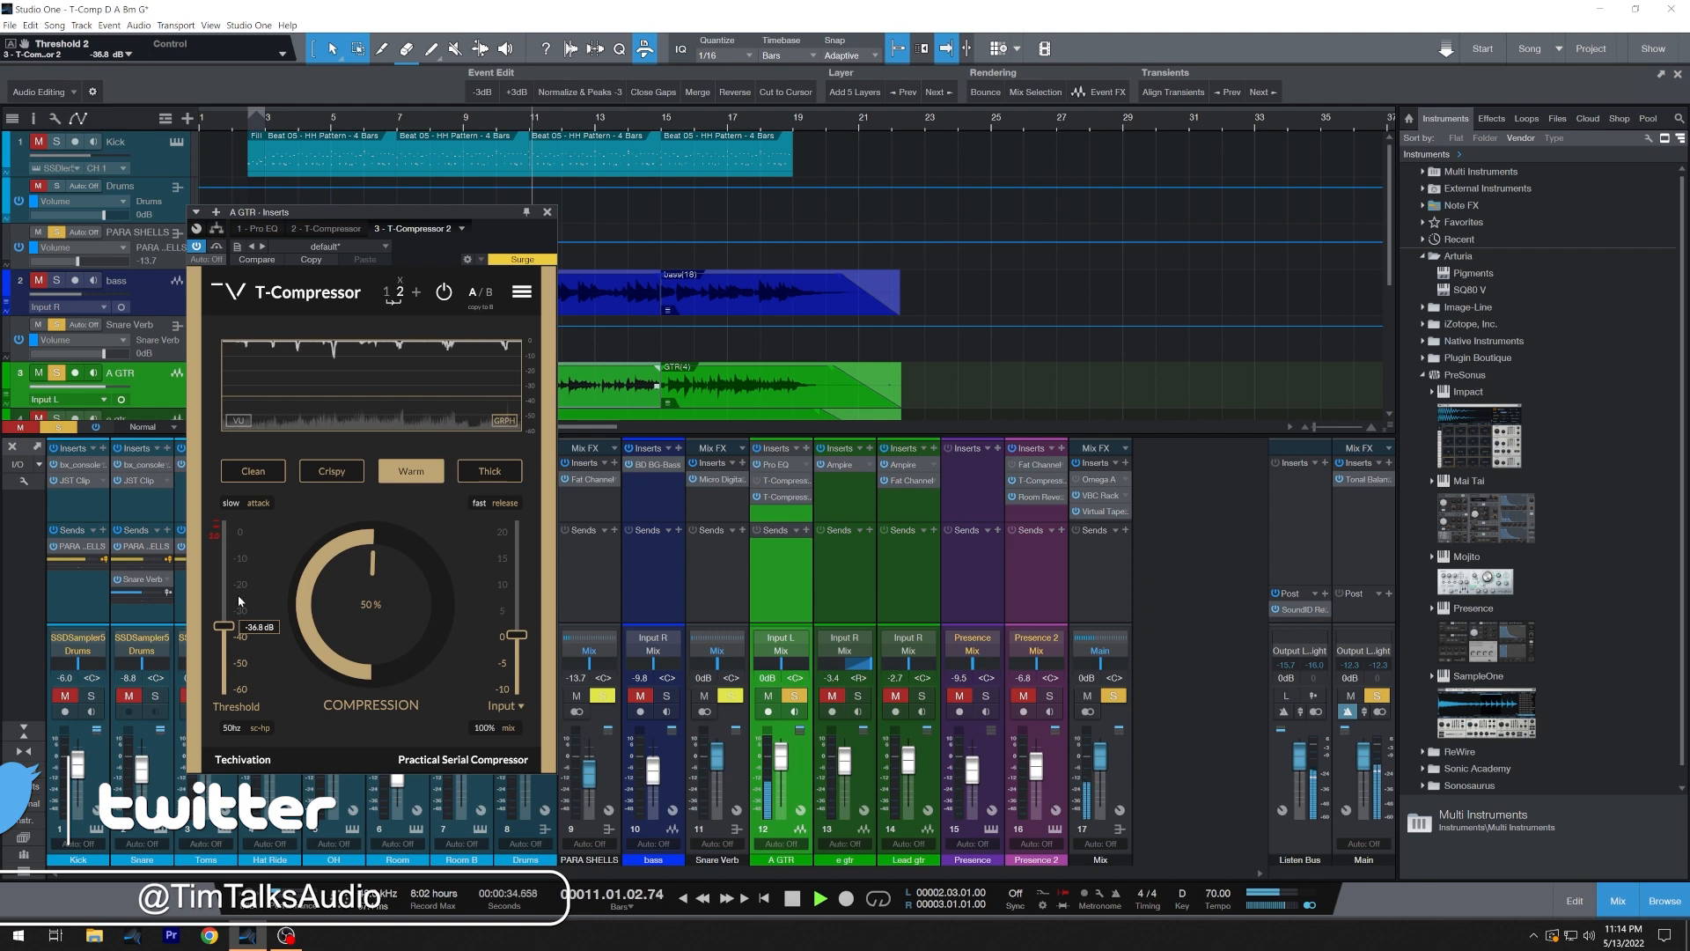
Bypass and re-enable the second compressor twice to compare the guitar with and without it.
left_click(444, 292)
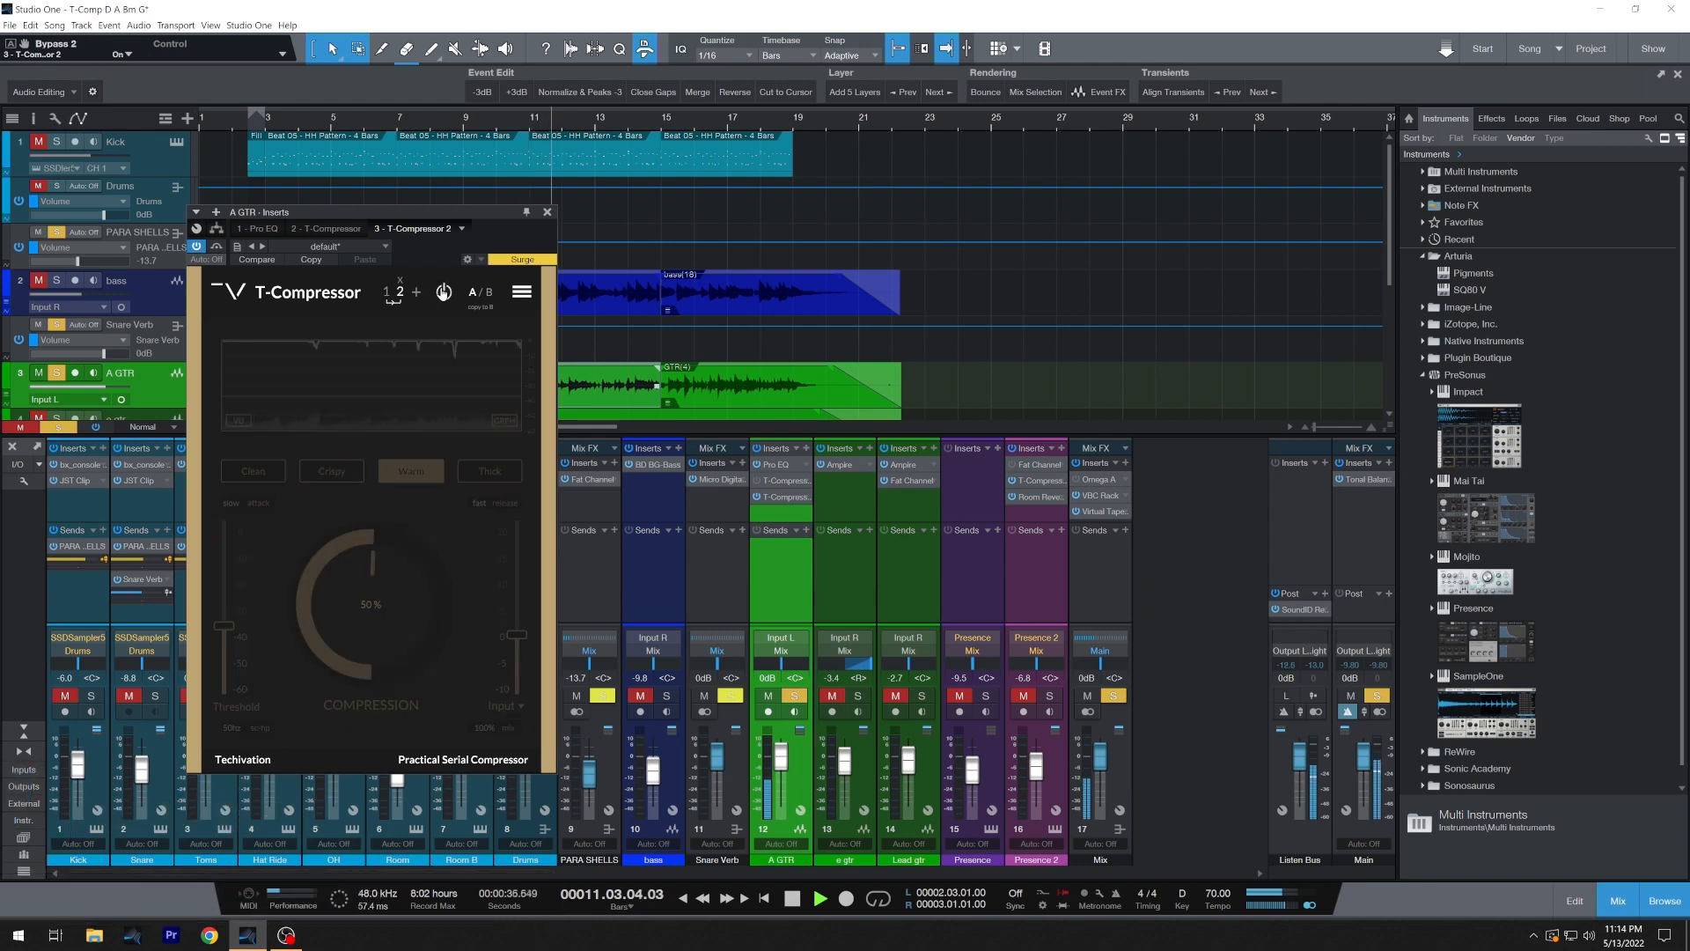
left_click(445, 292)
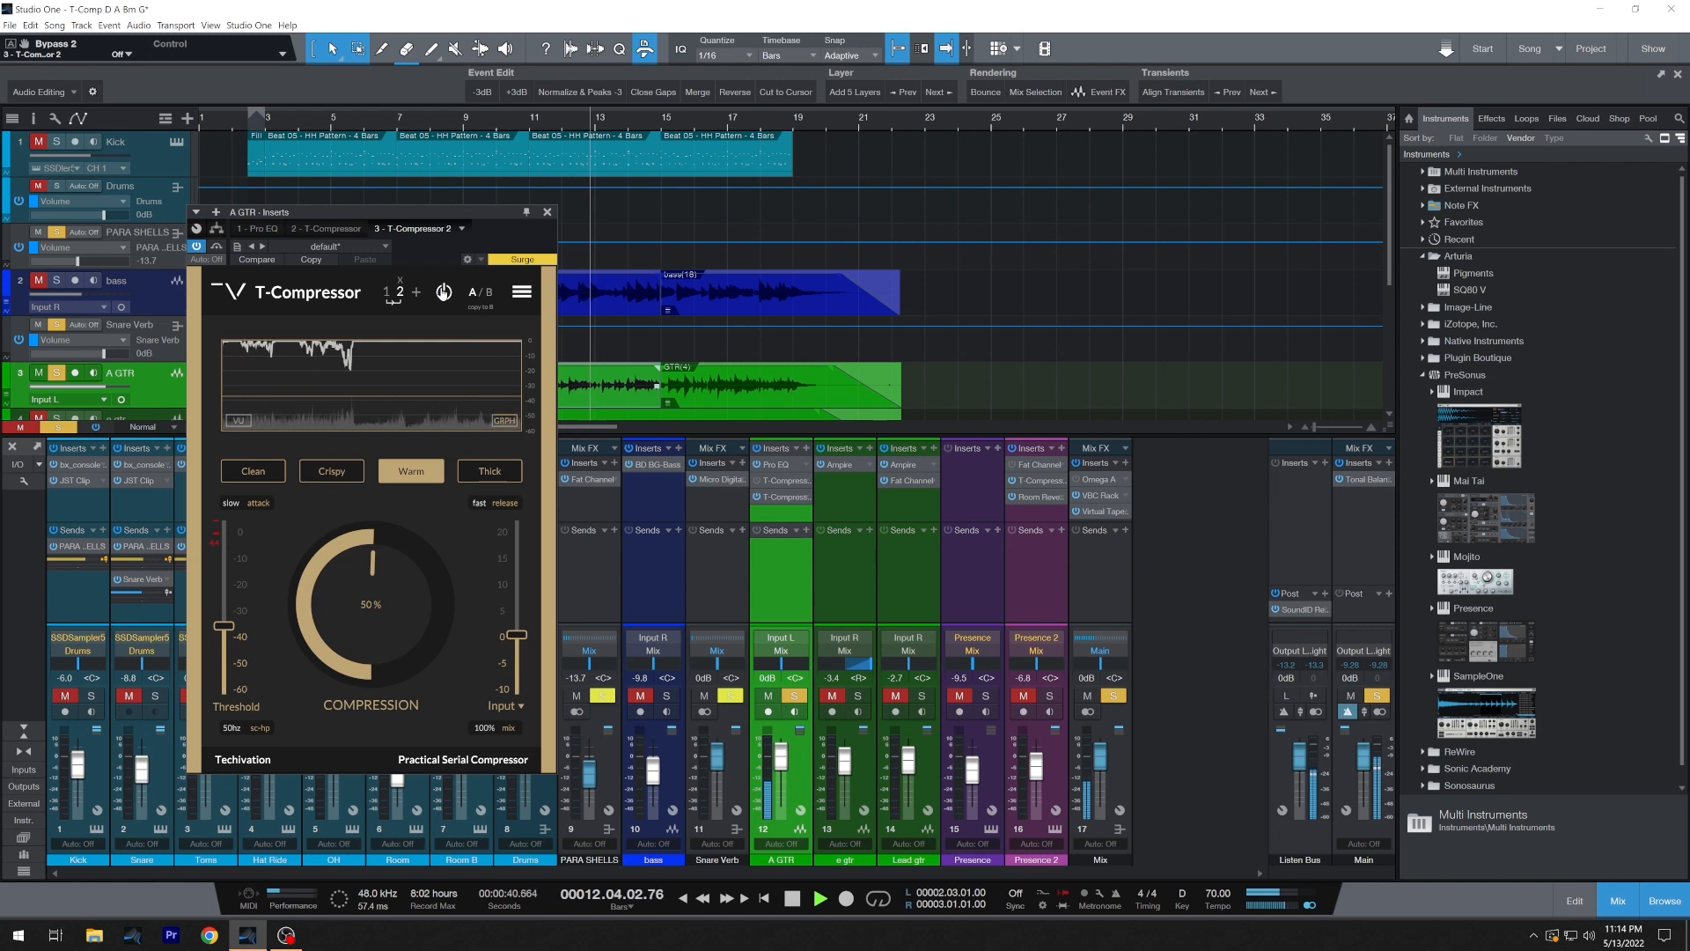
left_click(445, 293)
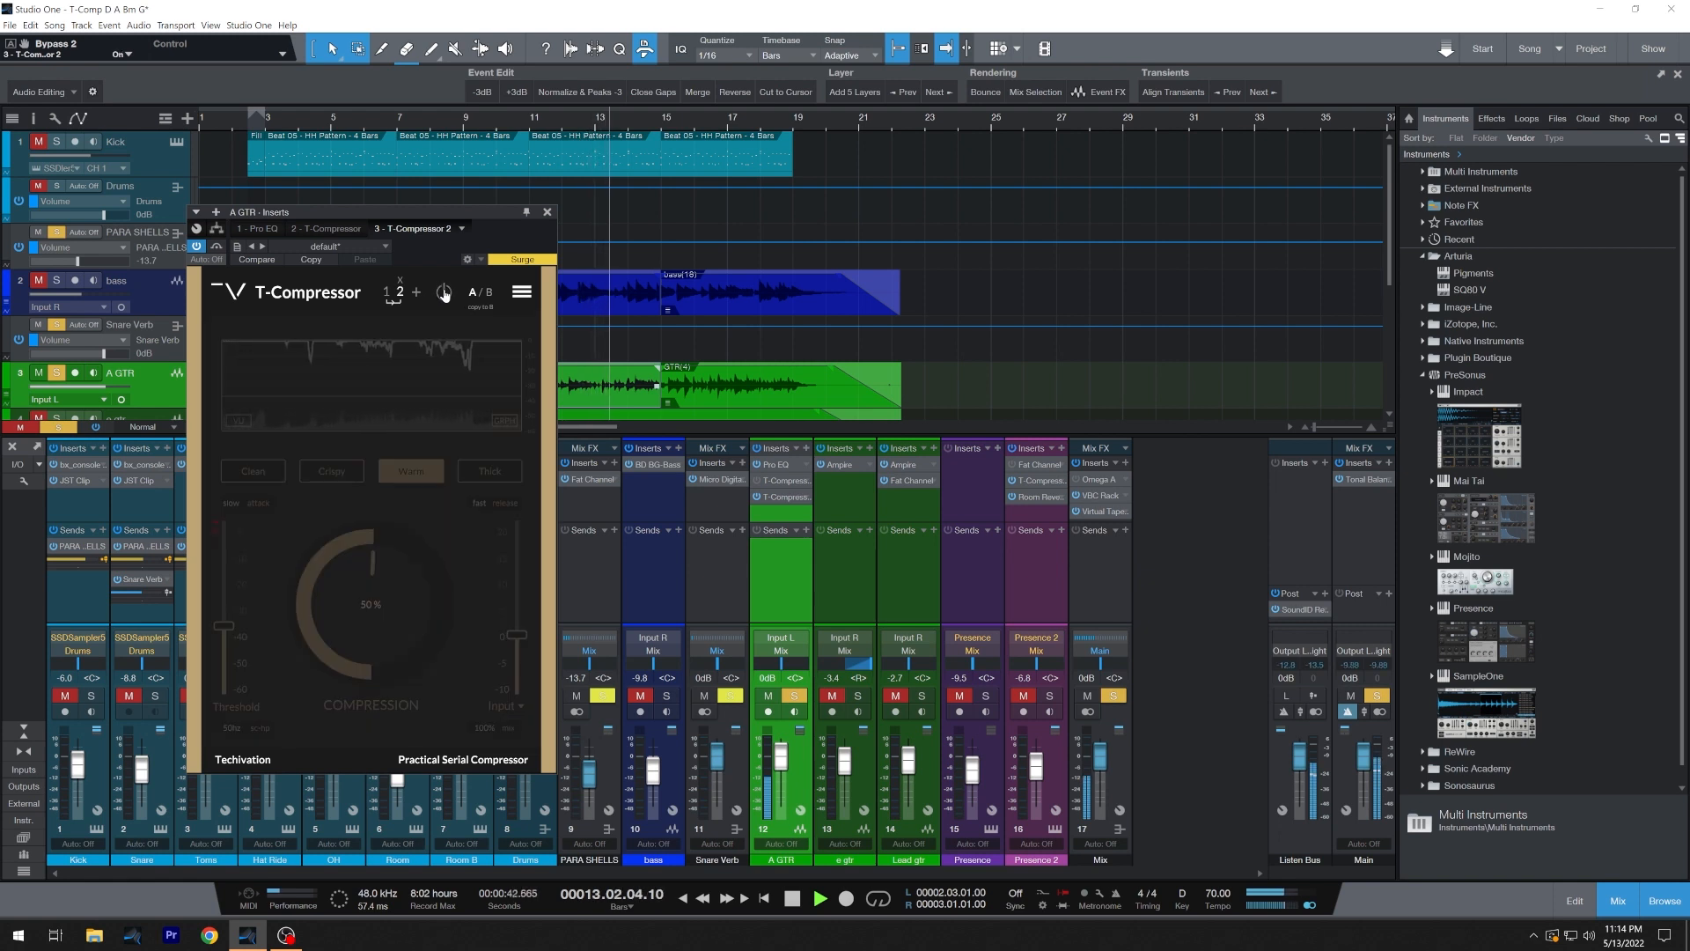
left_click(445, 293)
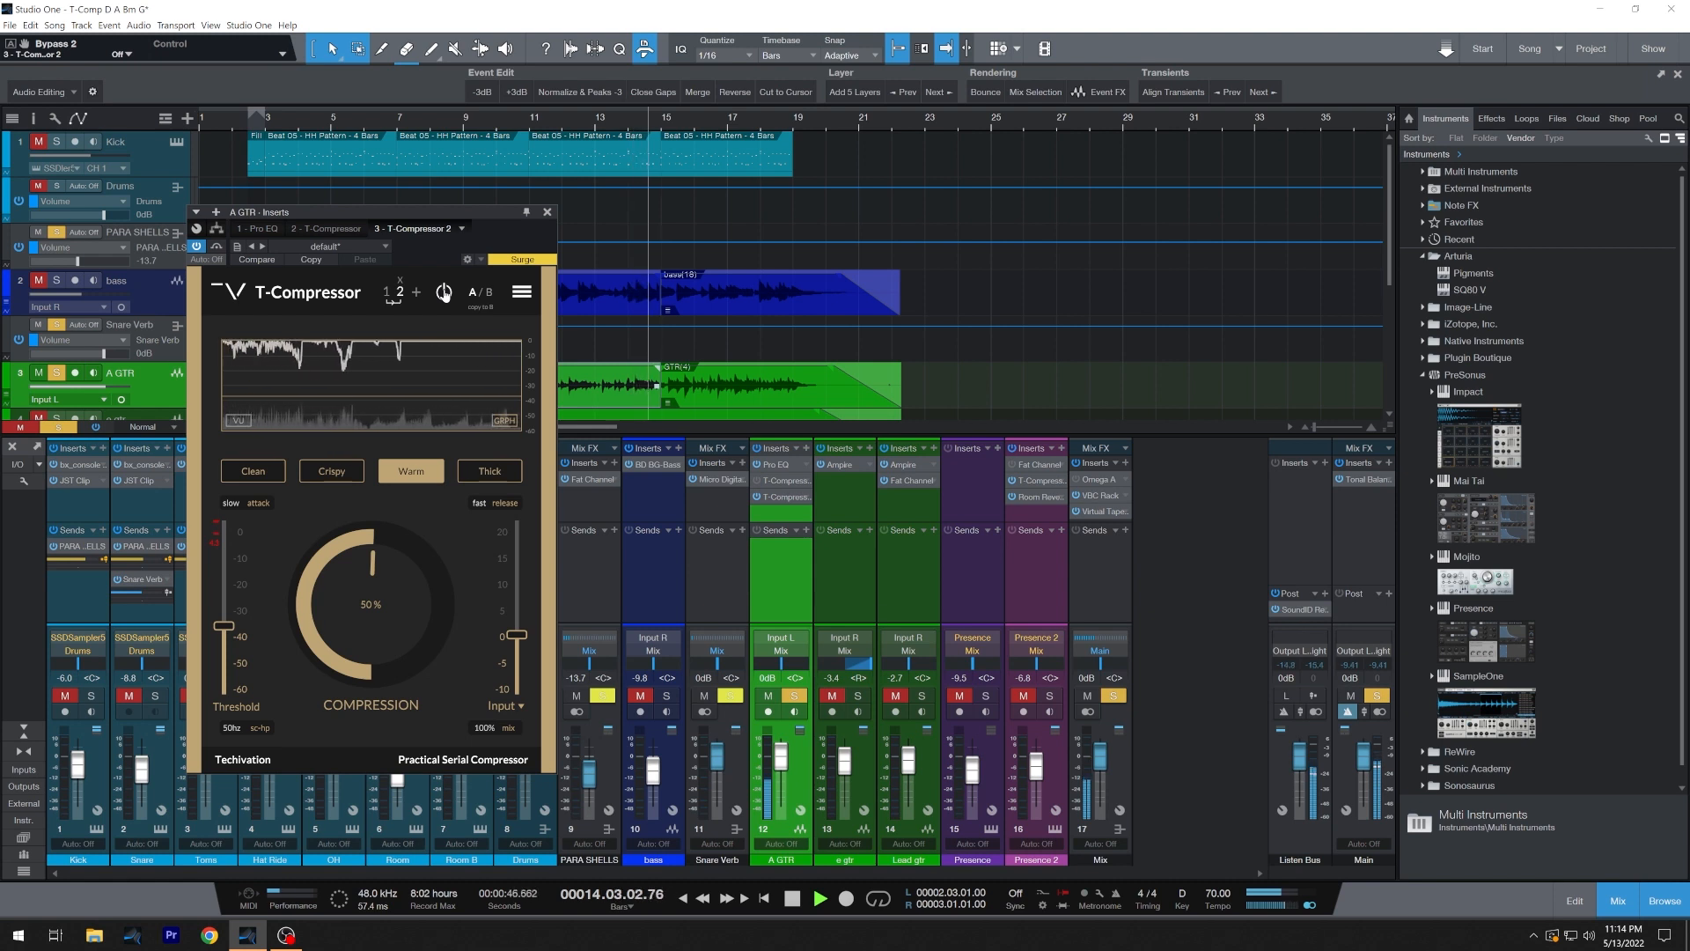
Audition the Crispy and Thick characters, return the second compressor to Warm with a -36.3 dB threshold, and stop playback.
left_click(333, 469)
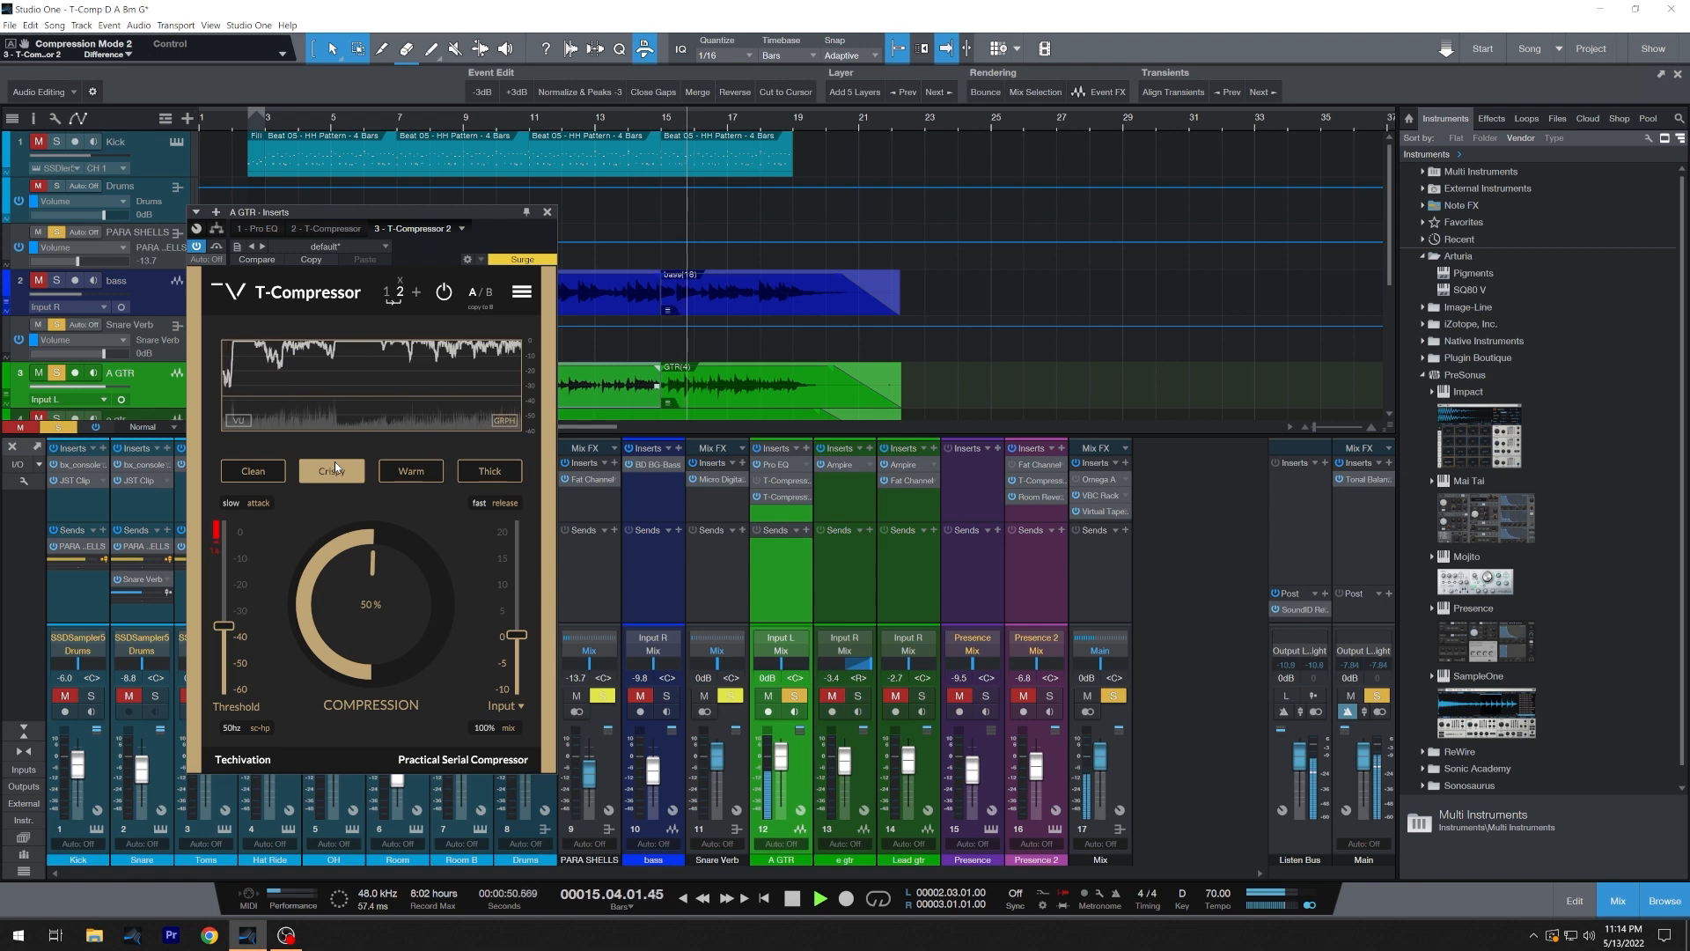
left_click(506, 480)
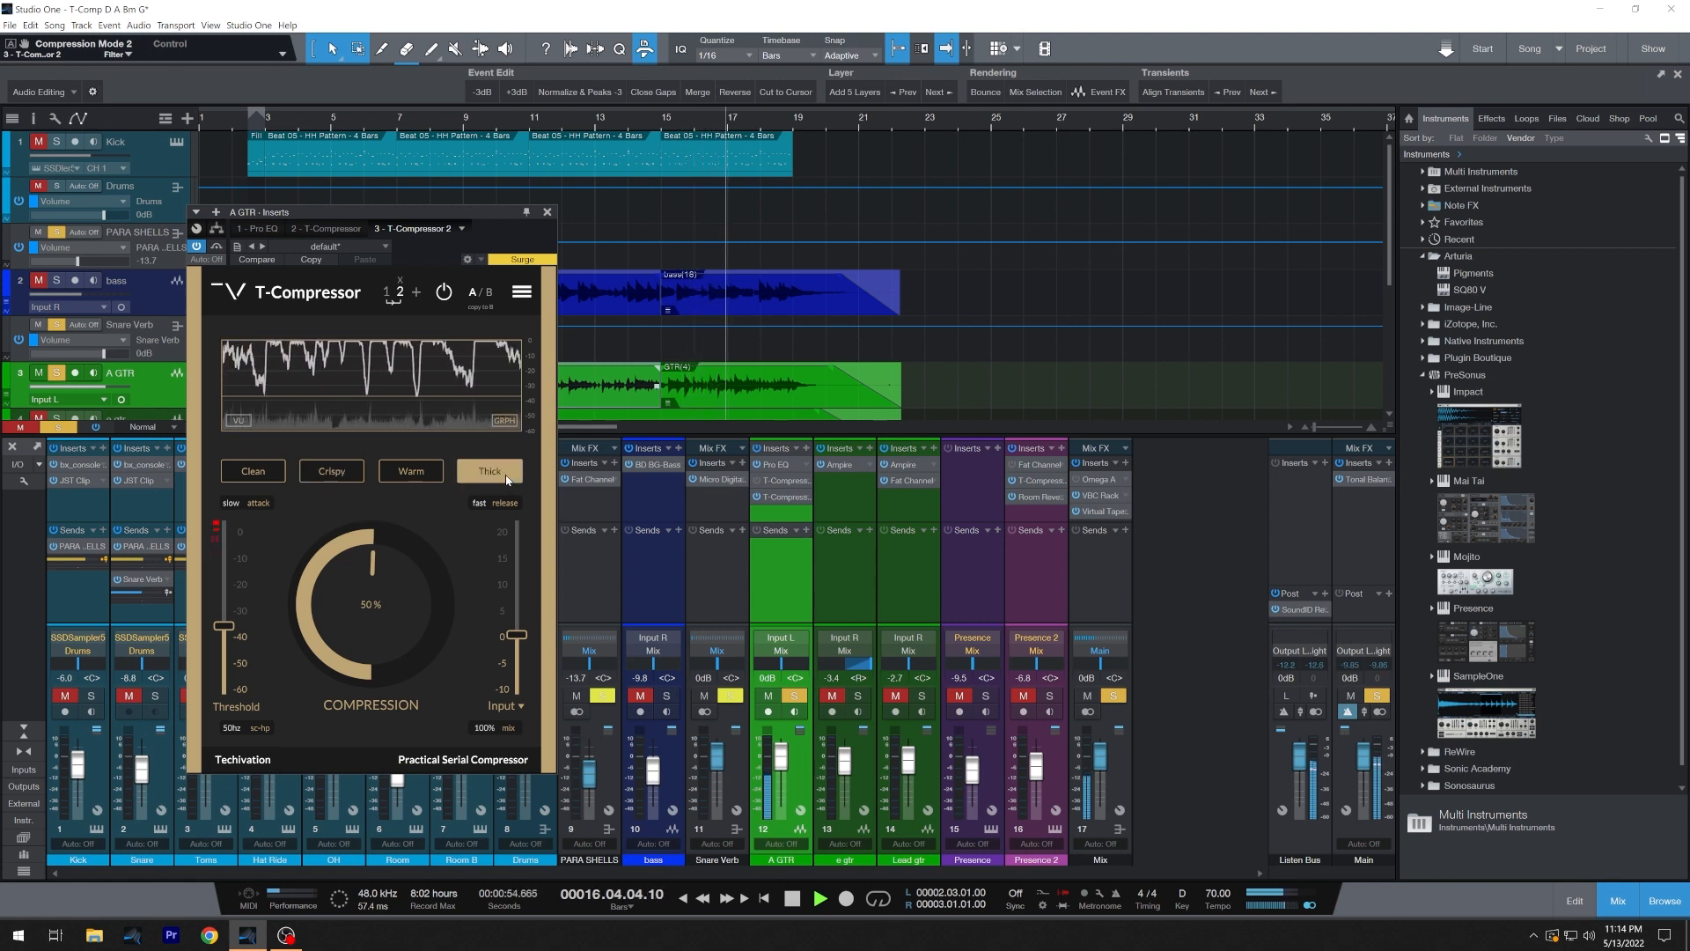
left_click(422, 478)
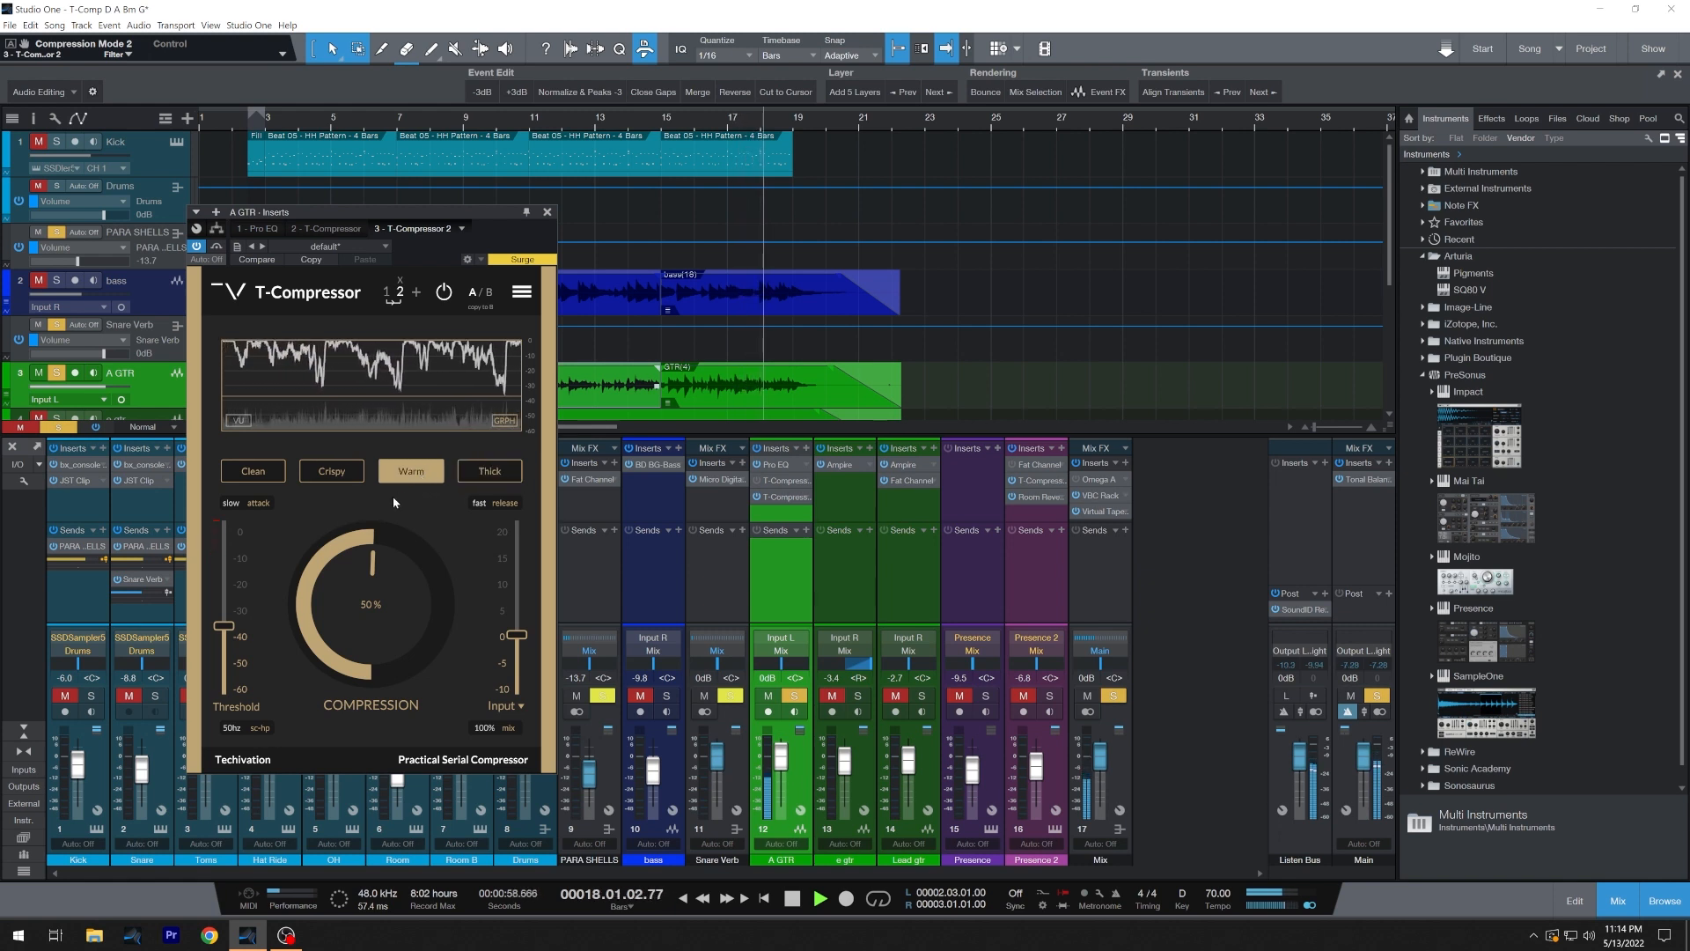
left_click_drag(223, 626, 229, 625)
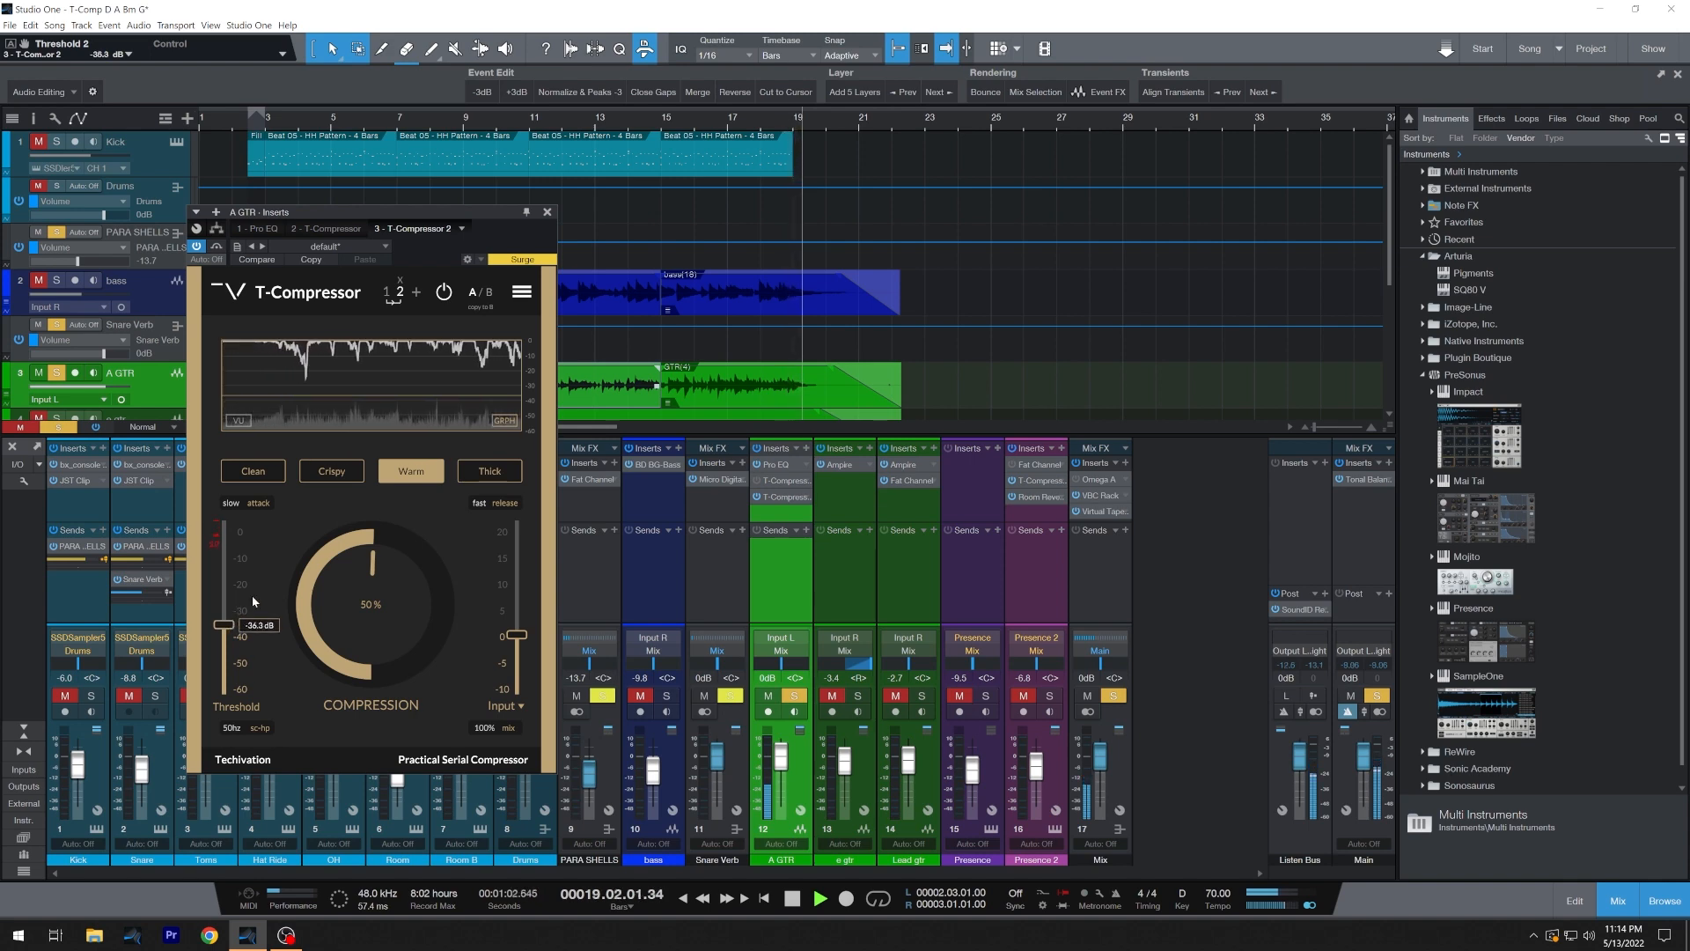
key("space")
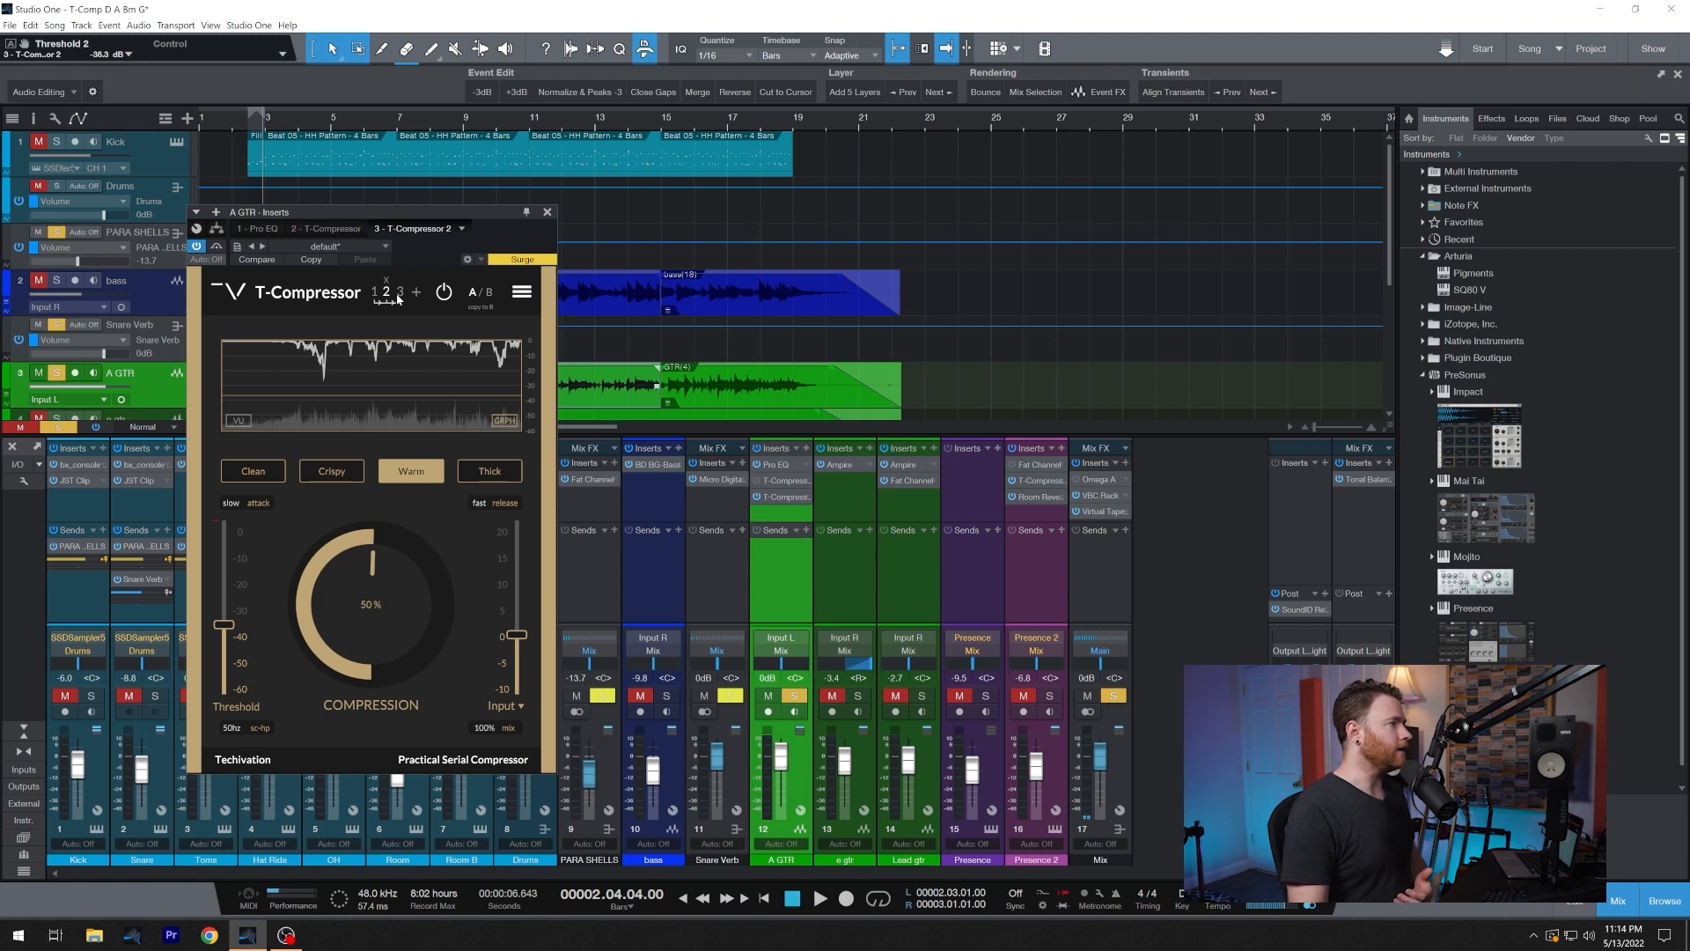
Set up the third compressor in the serial chain with the Thick character, slow release and 64% compression.
left_click(399, 294)
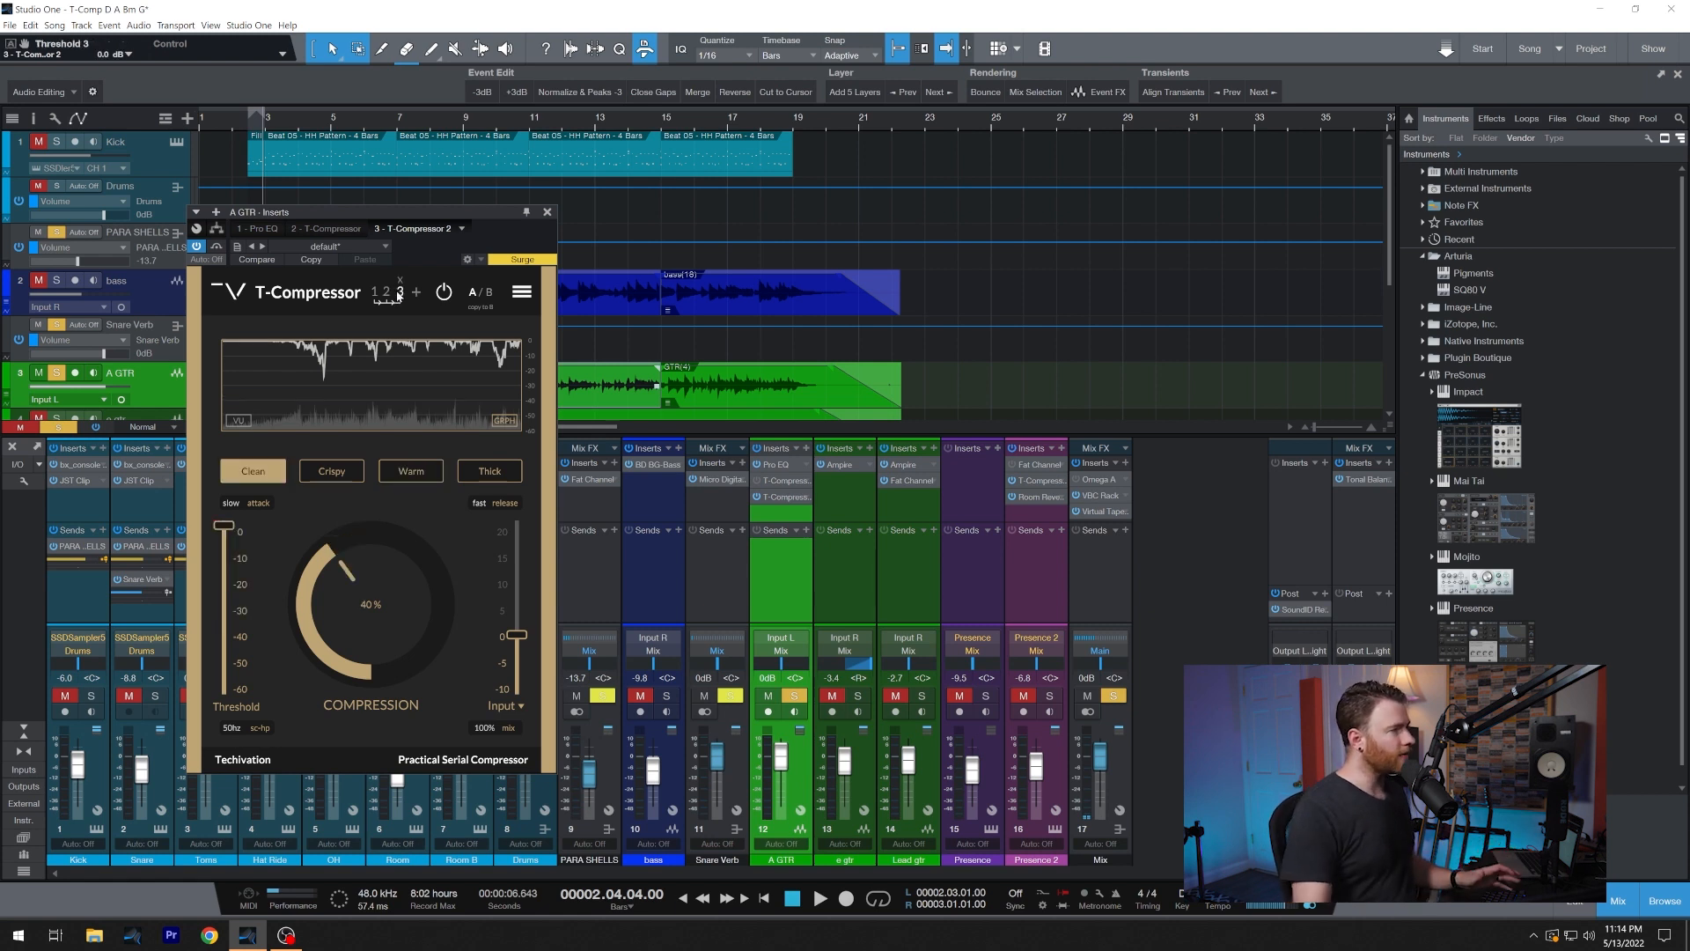
left_click(482, 476)
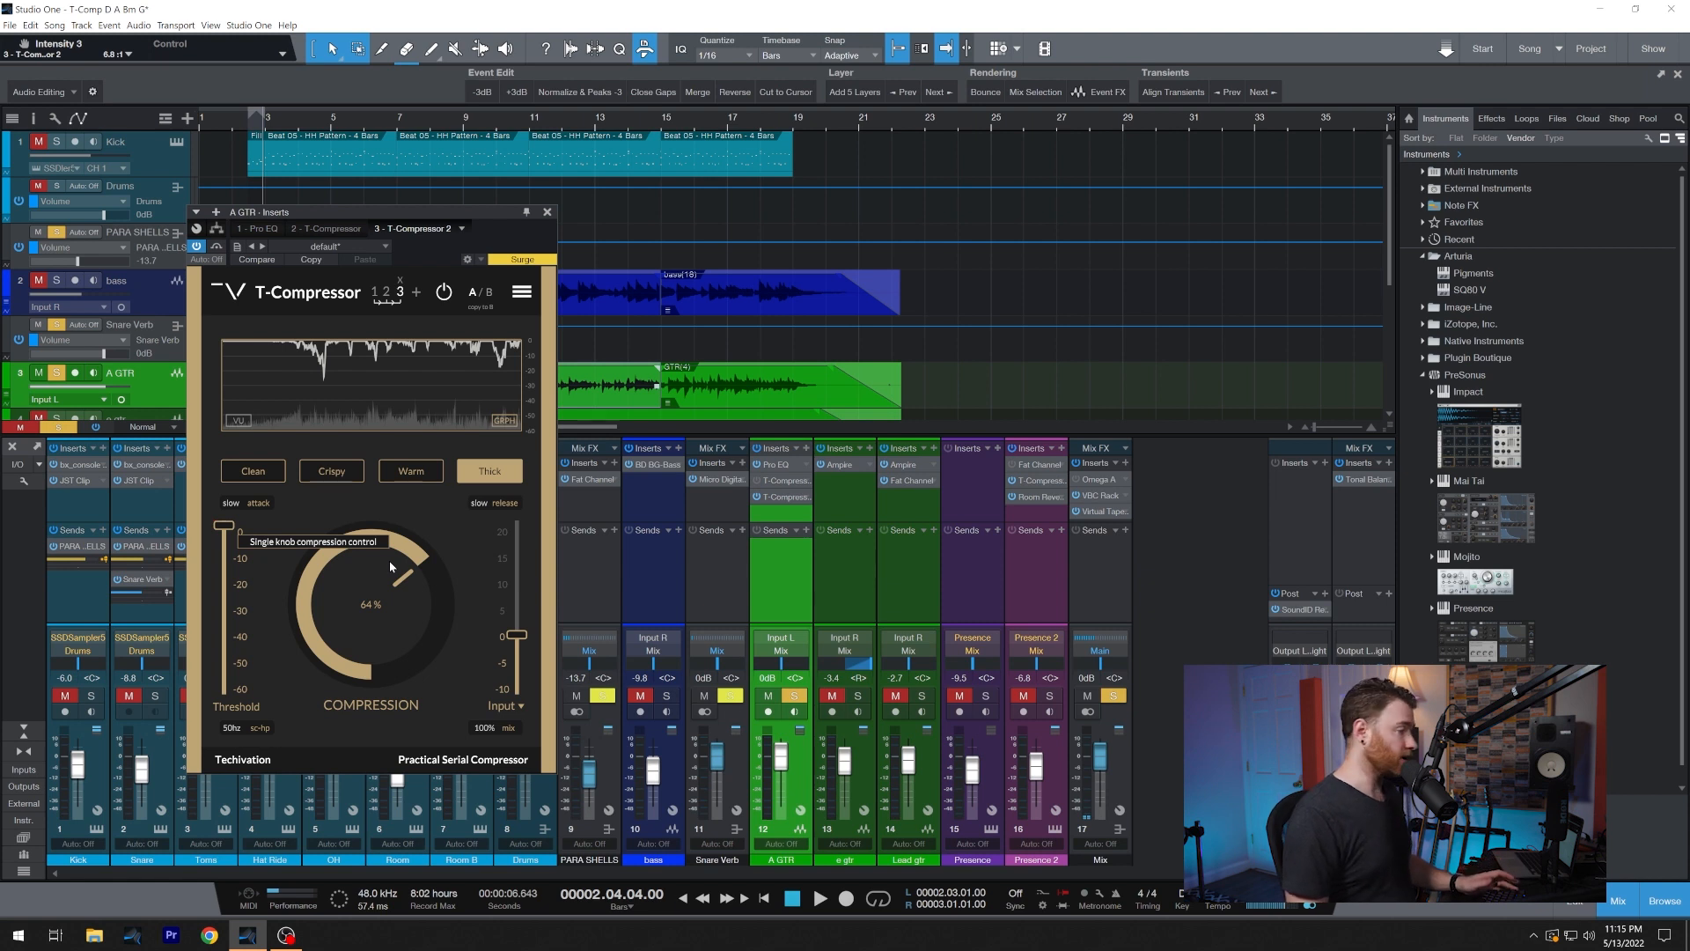
Start playback and lower the third compressor's threshold to about -21 dB.
key("space")
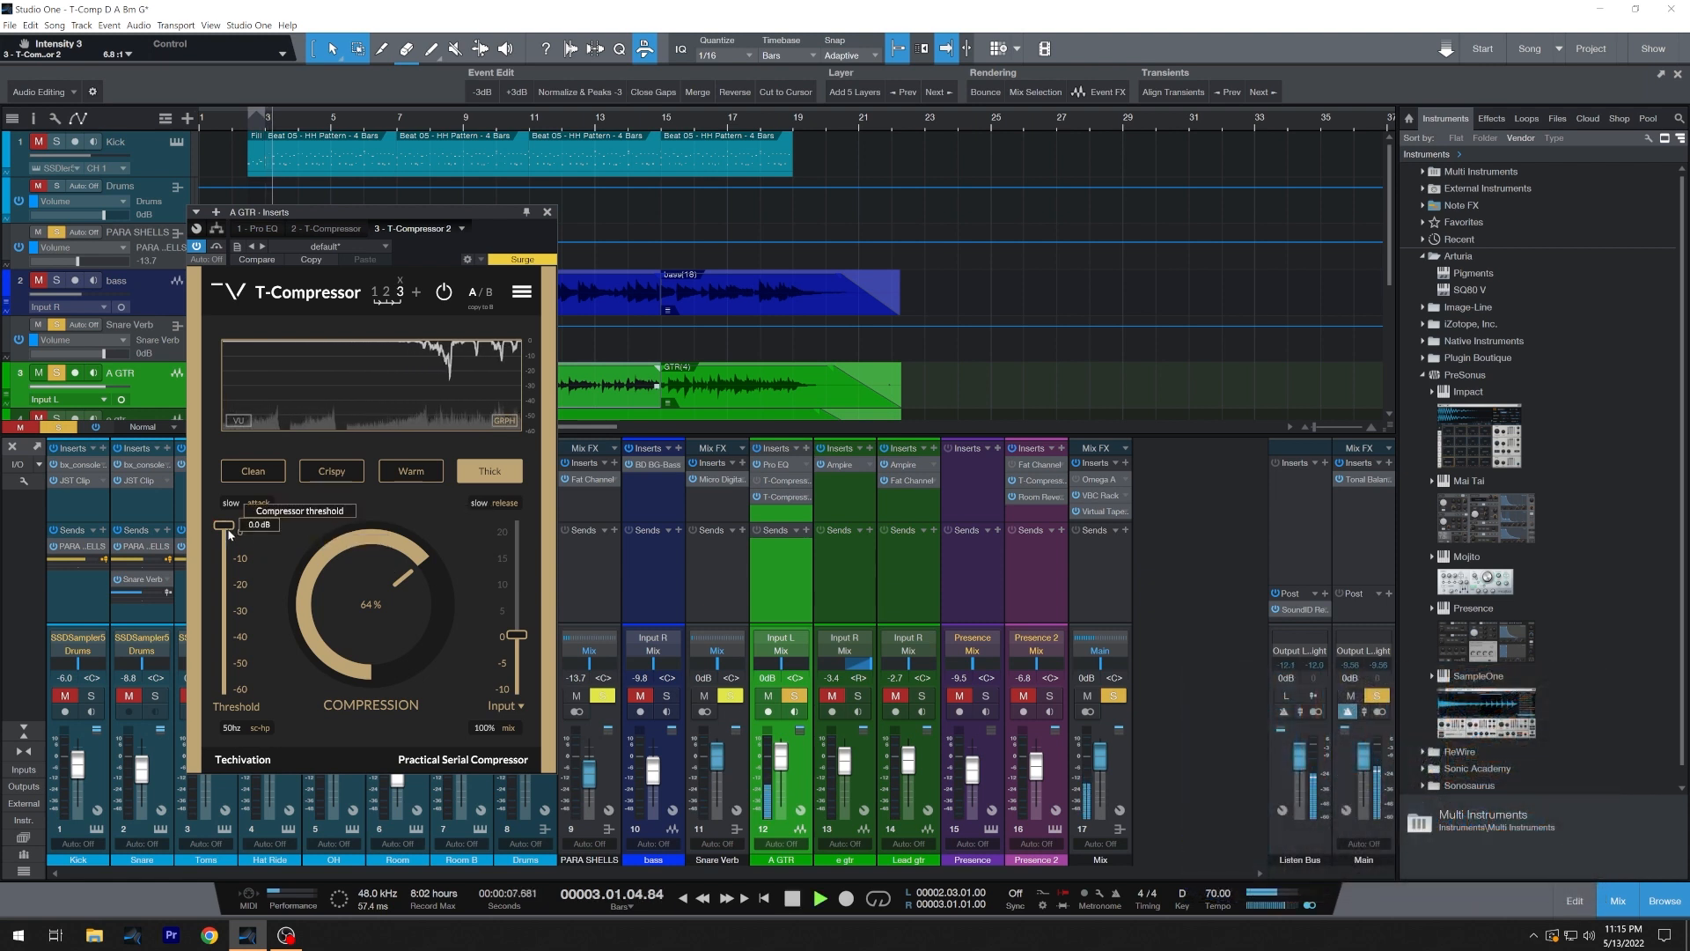
left_click_drag(226, 529, 219, 582)
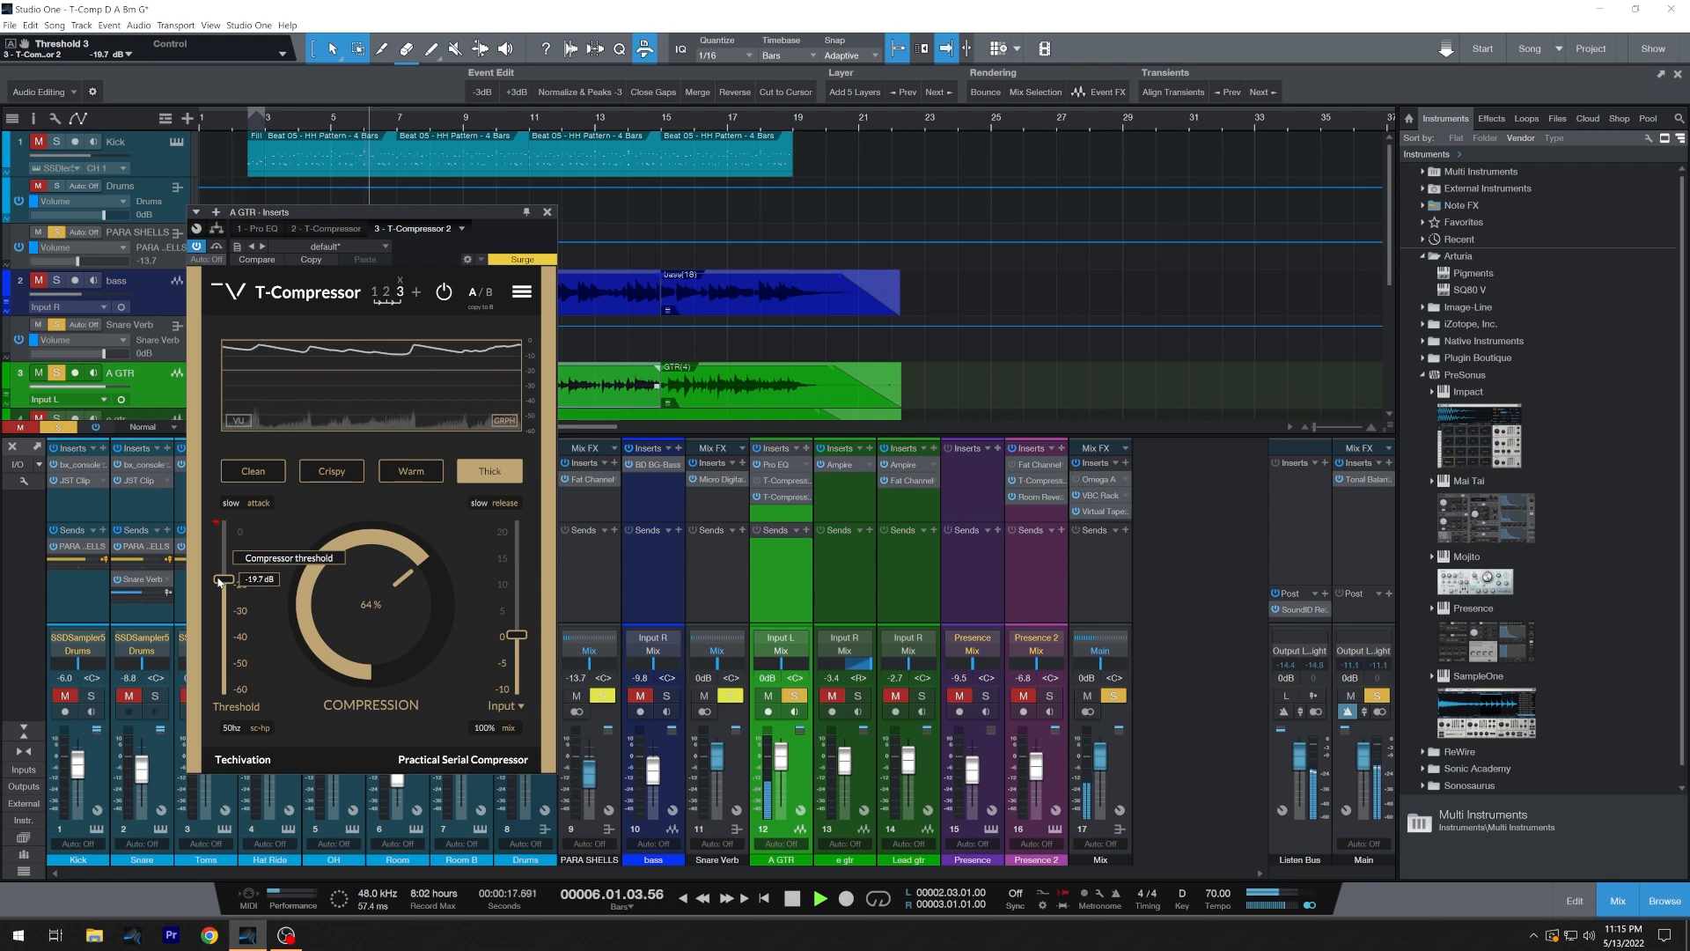
left_click_drag(218, 581, 236, 584)
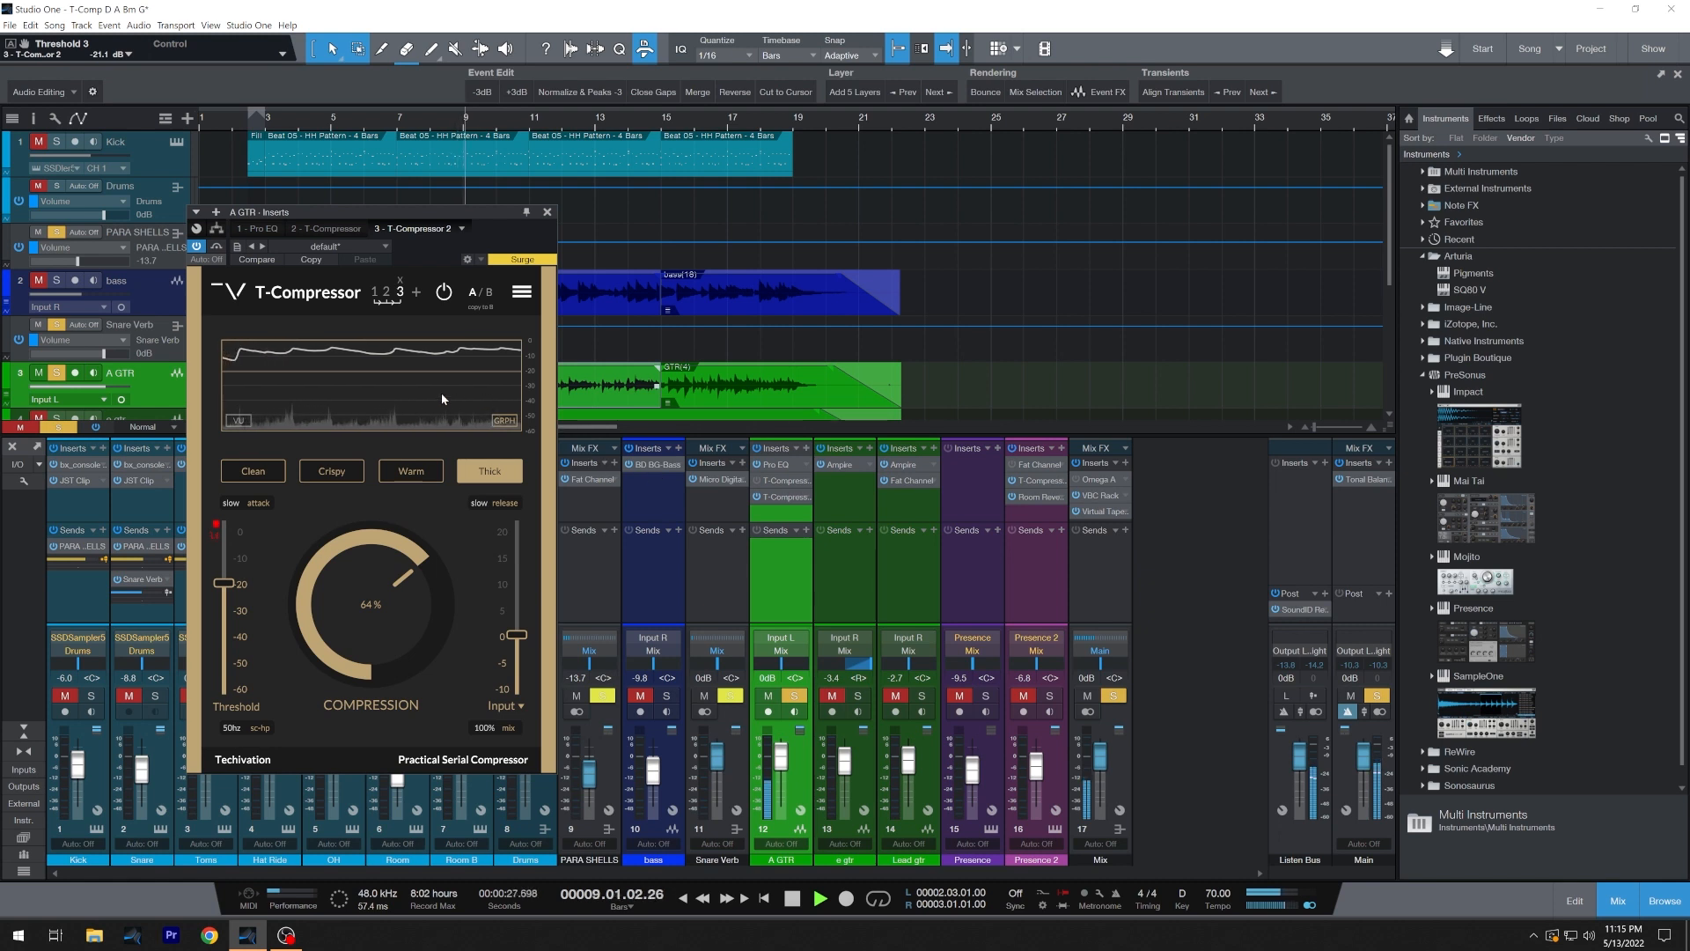
Bypass and re-enable the third compressor twice to compare its effect on the playing guitar.
left_click(442, 296)
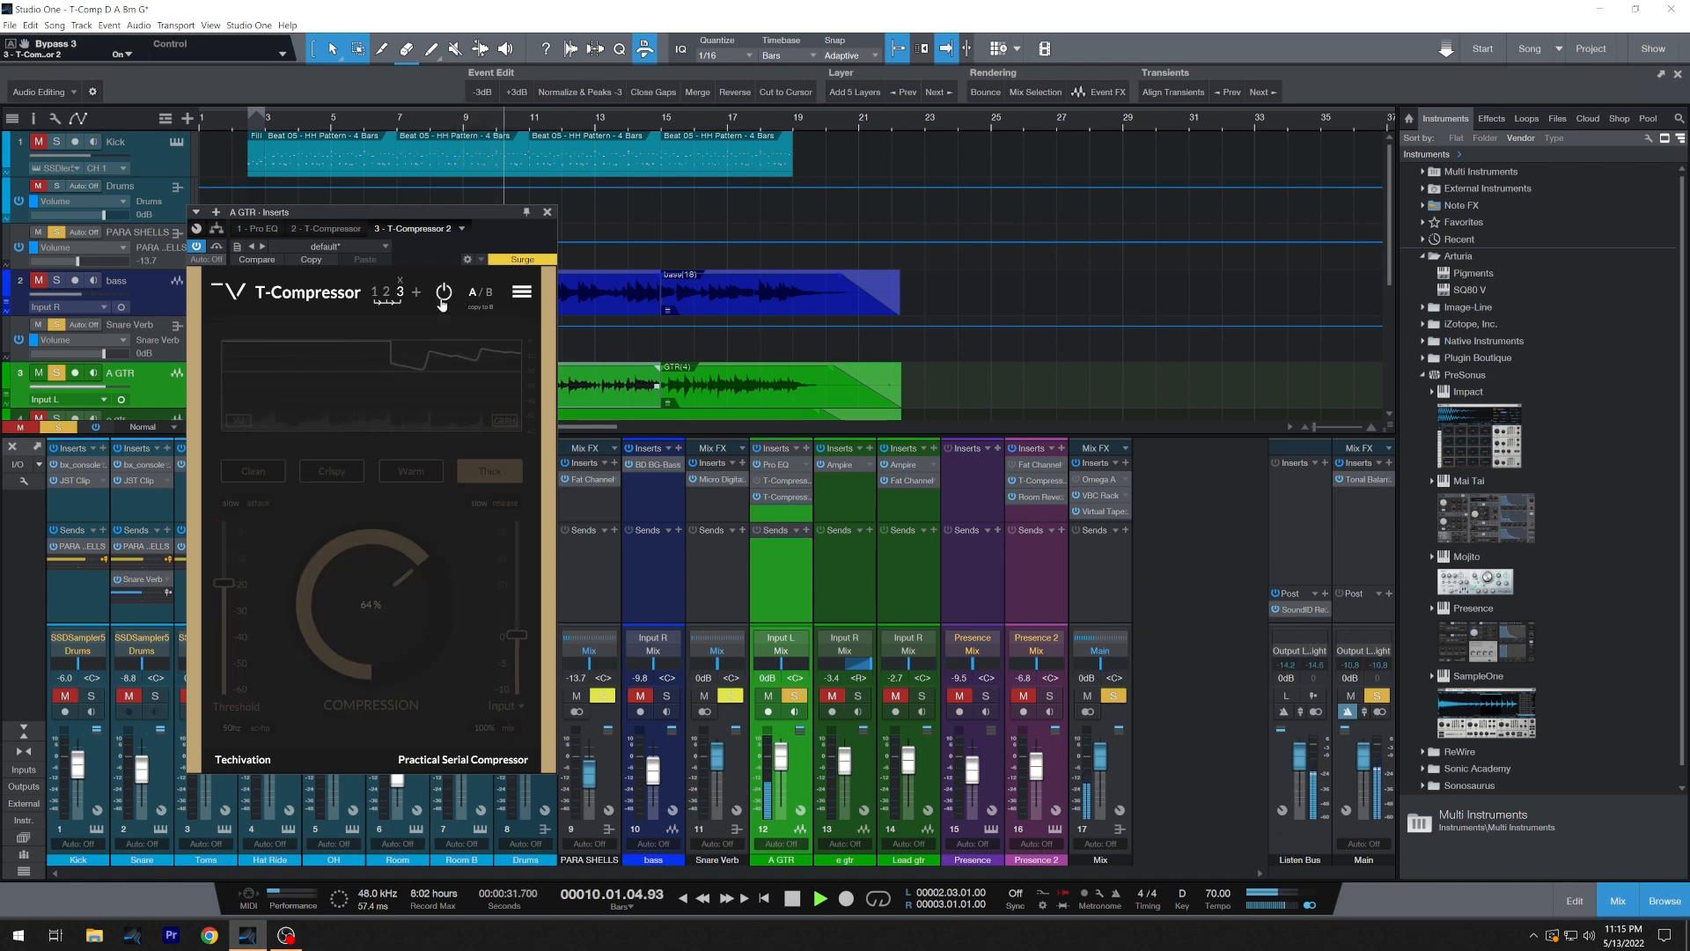
left_click(443, 296)
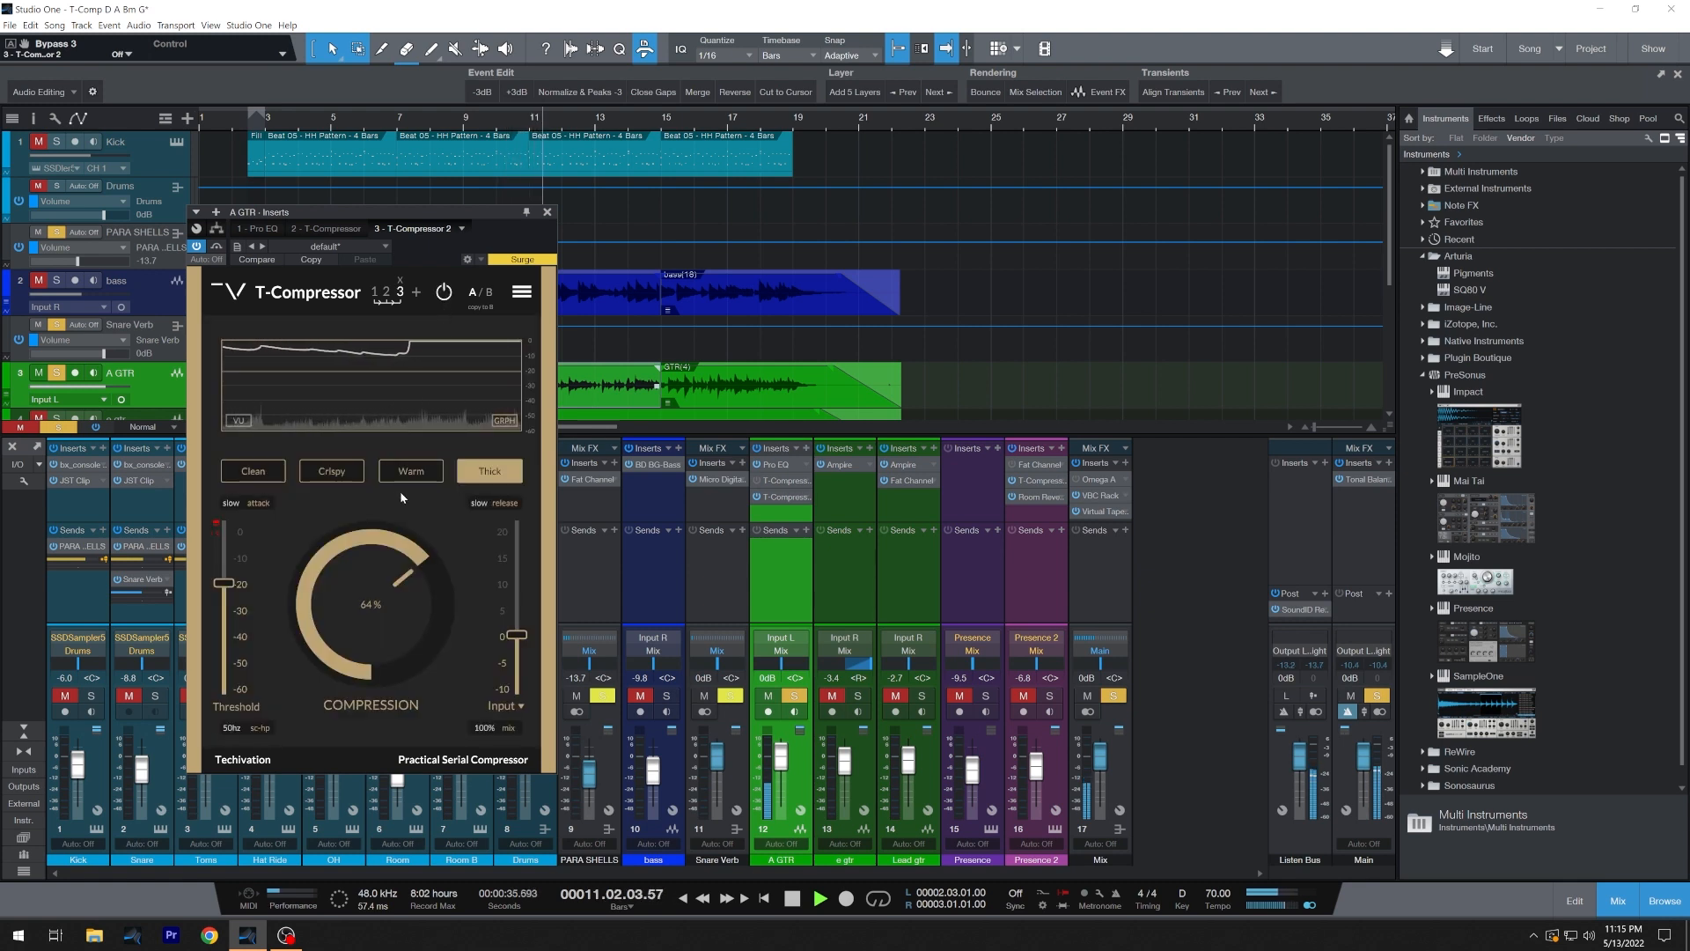
left_click(444, 294)
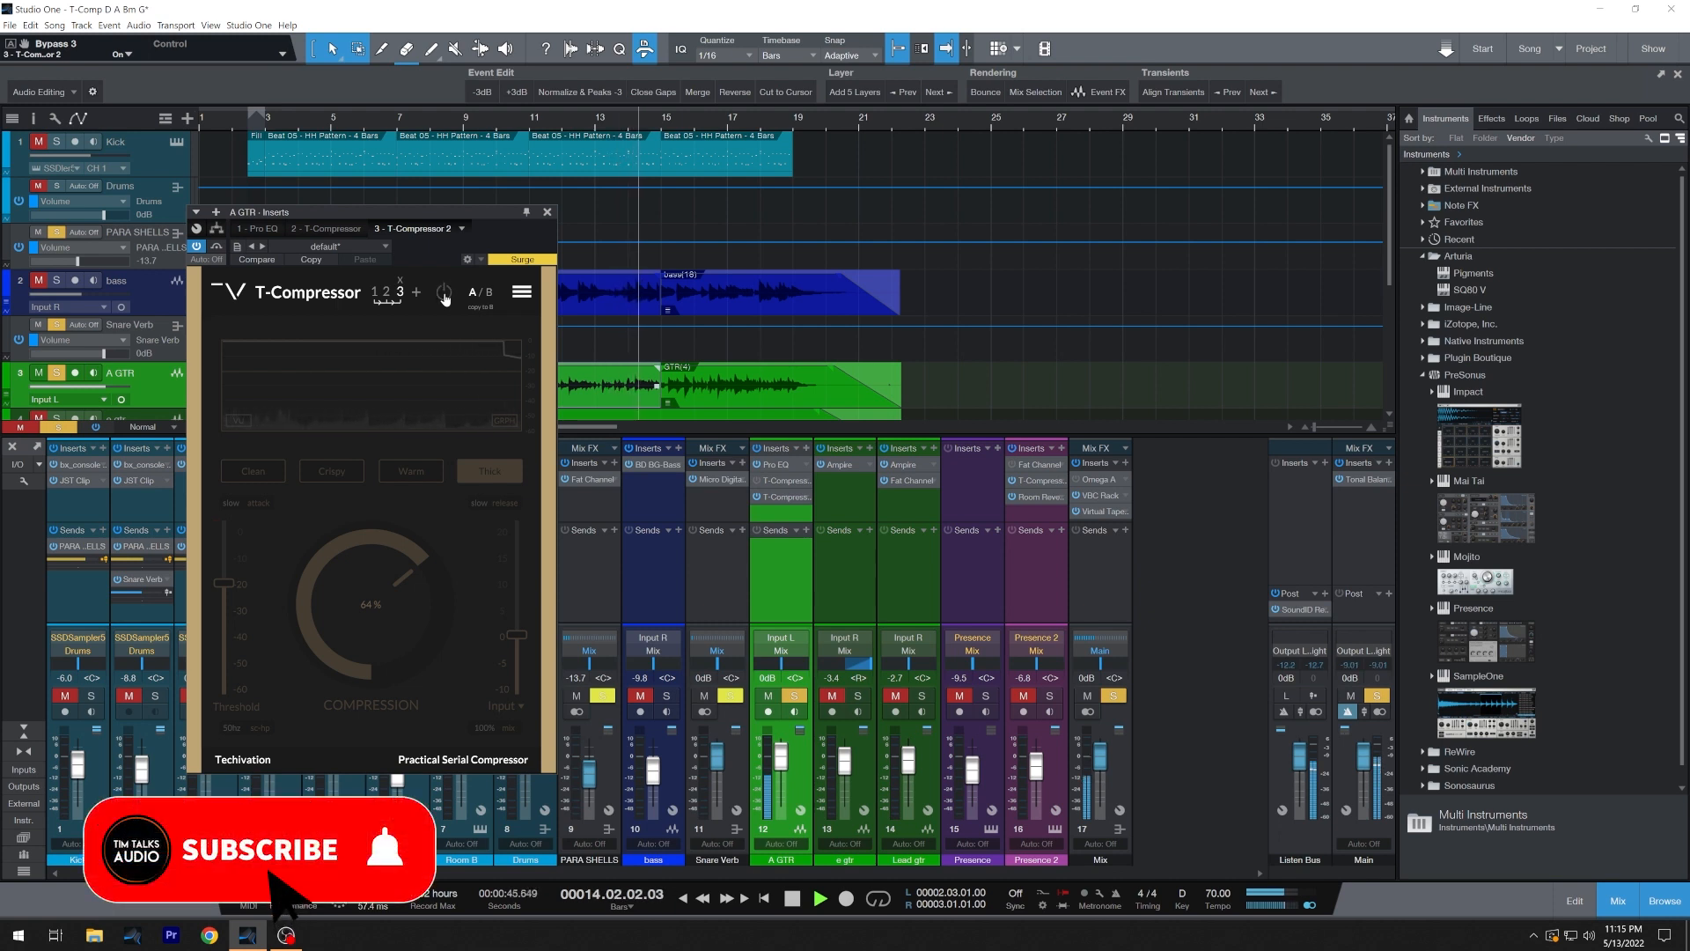
left_click(444, 294)
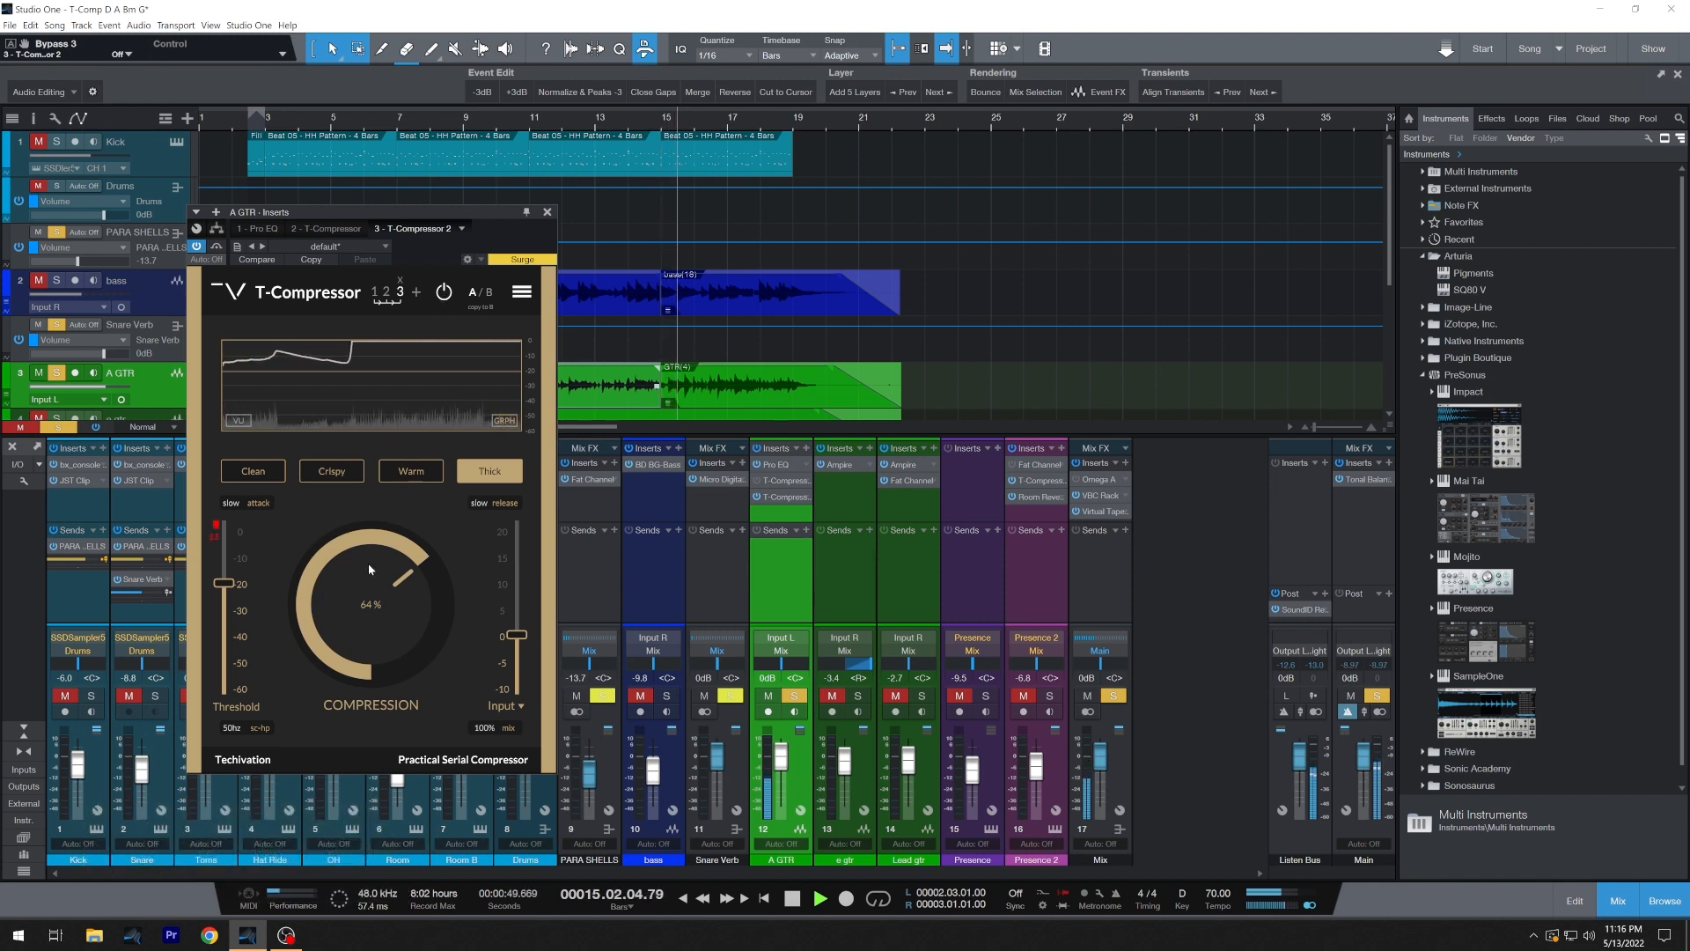
Try Auto-Gain on the compressor chain during playback and switch it off again.
left_click(506, 706)
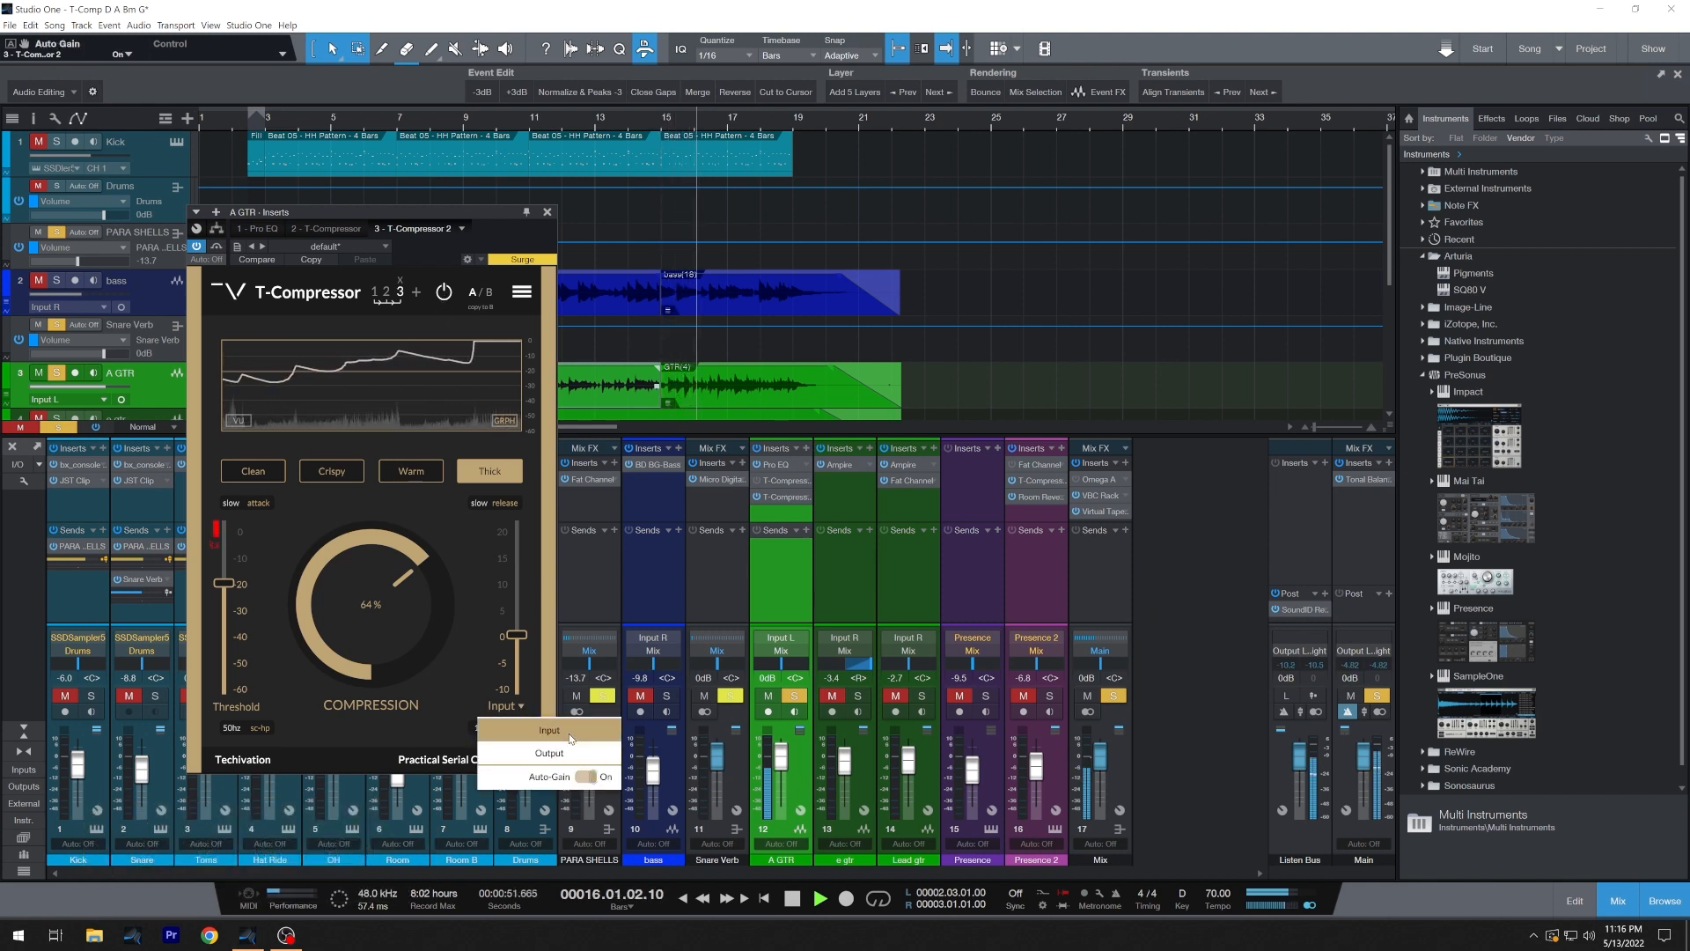
left_click(490, 573)
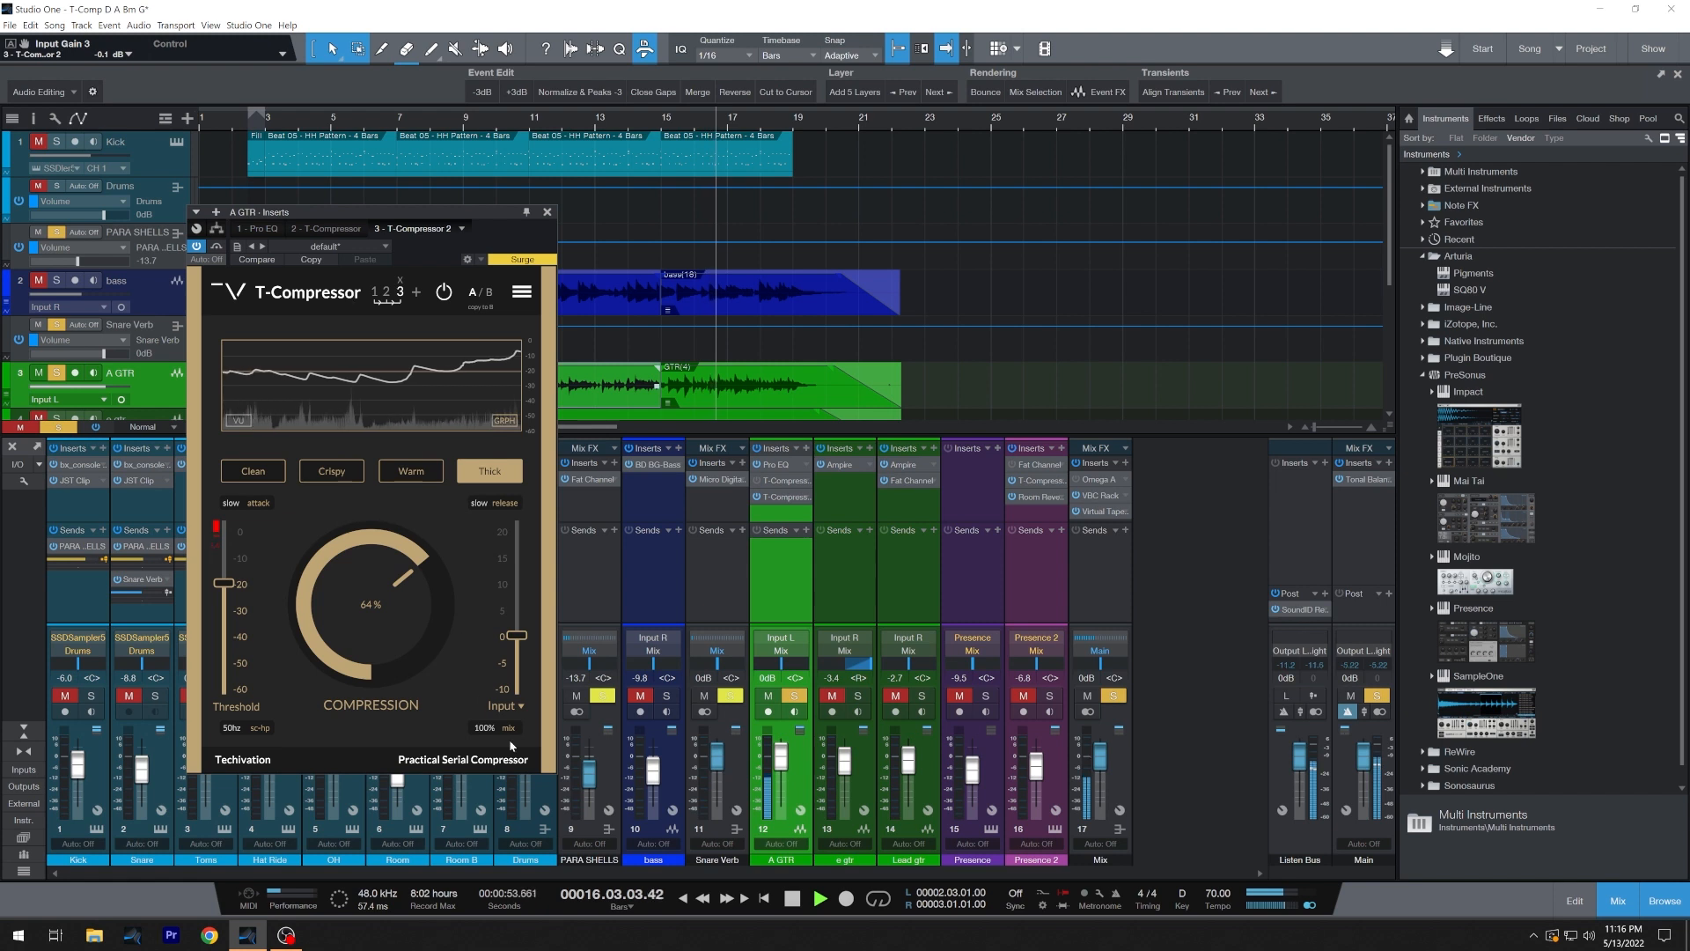
left_click(506, 705)
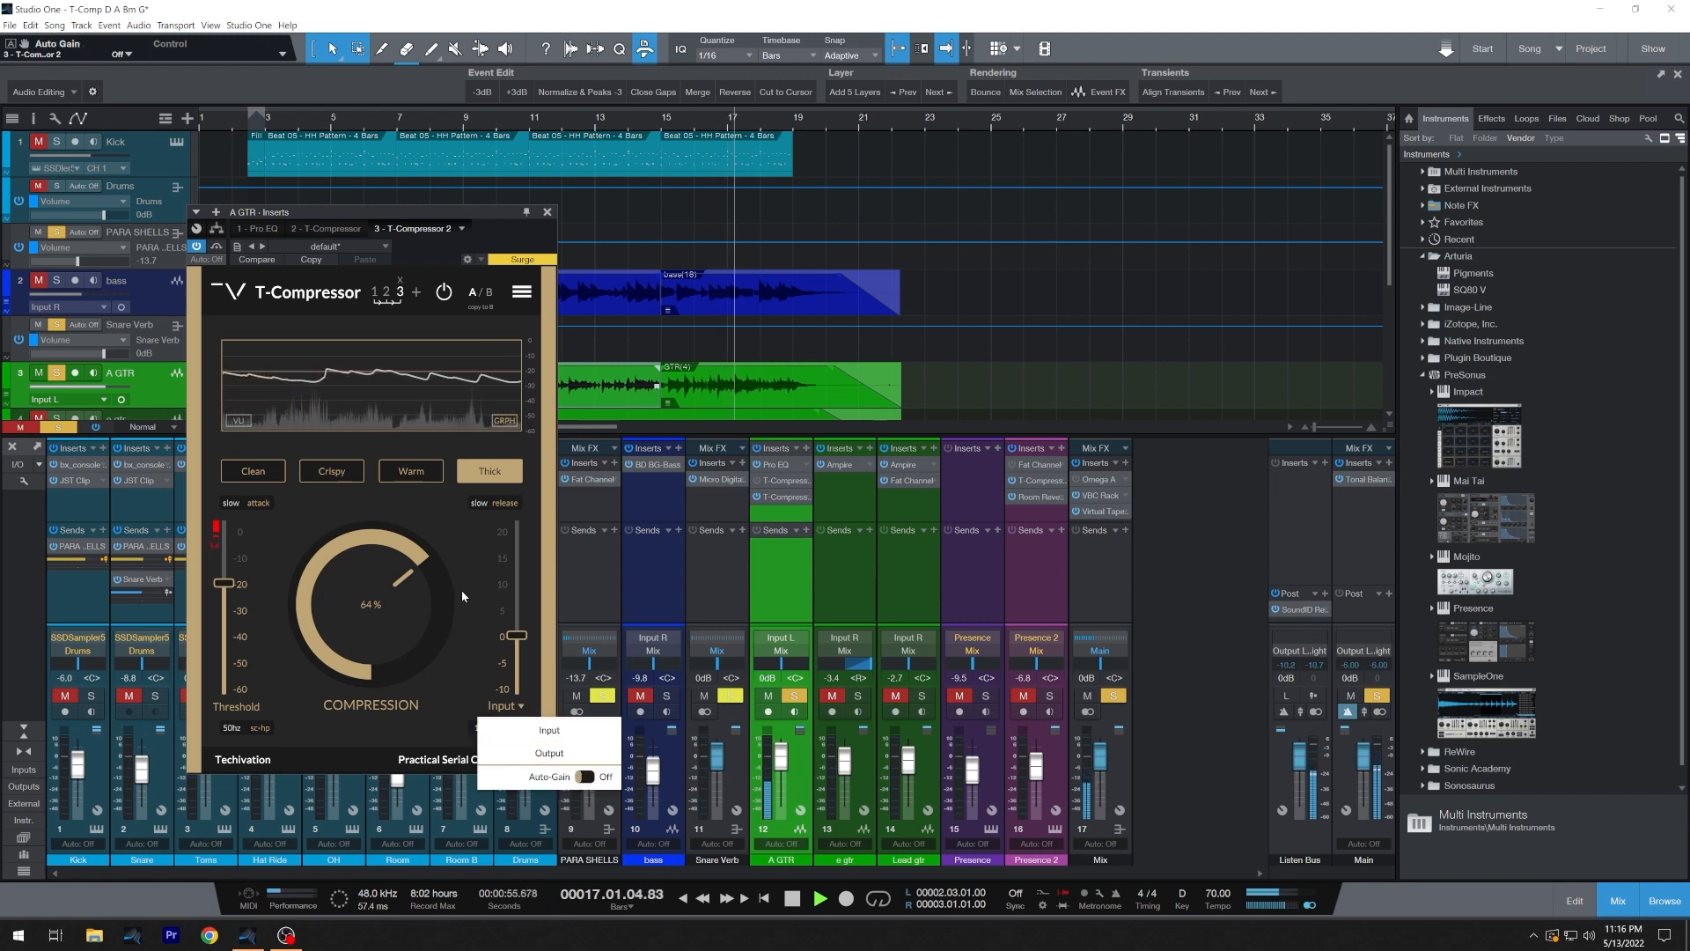
left_click(490, 622)
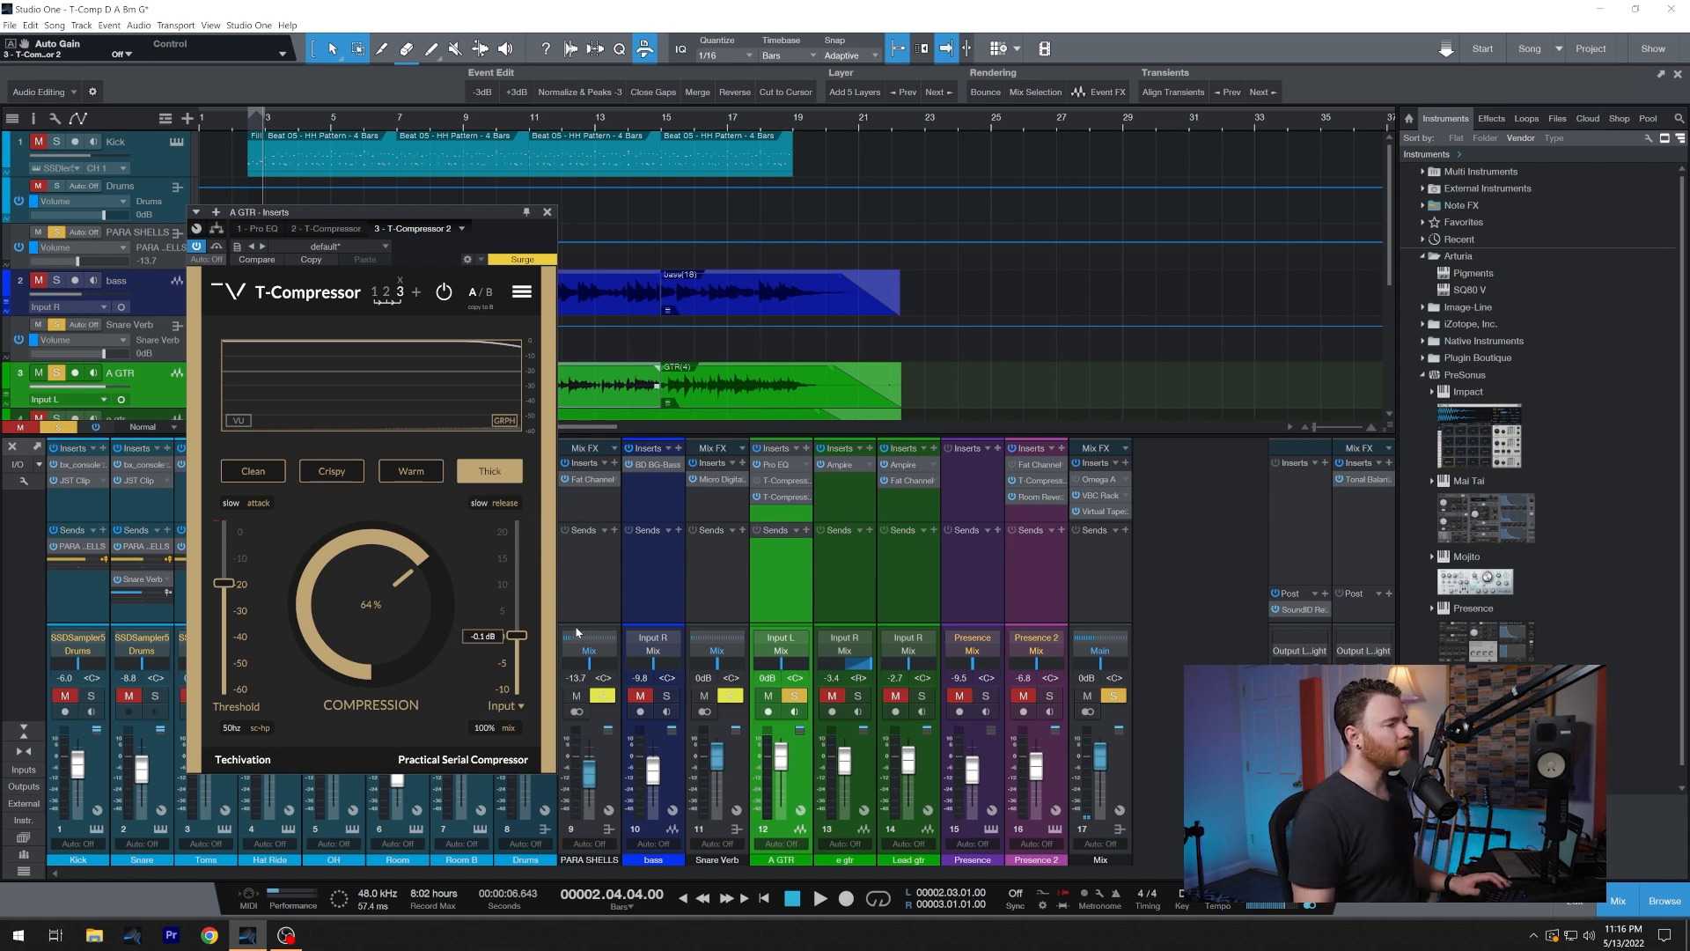
Pan the A GTR channel fully left, unsolo it, and play the compressed guitar in the full mix.
left_click_drag(778, 664, 542, 658)
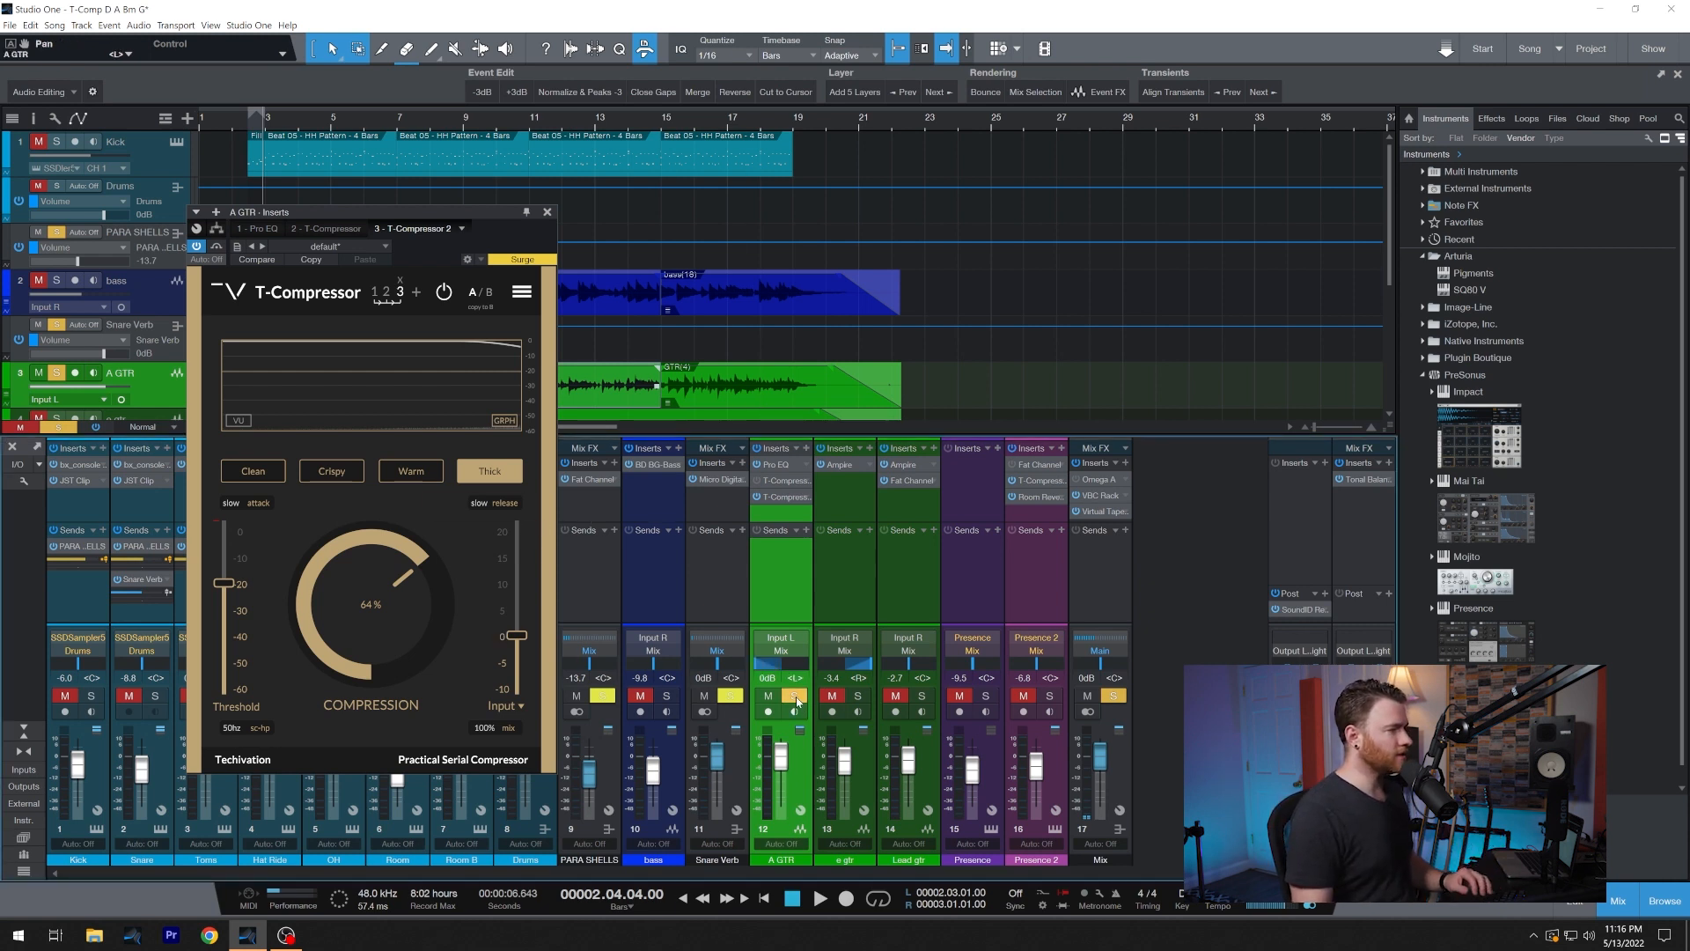
left_click(795, 697)
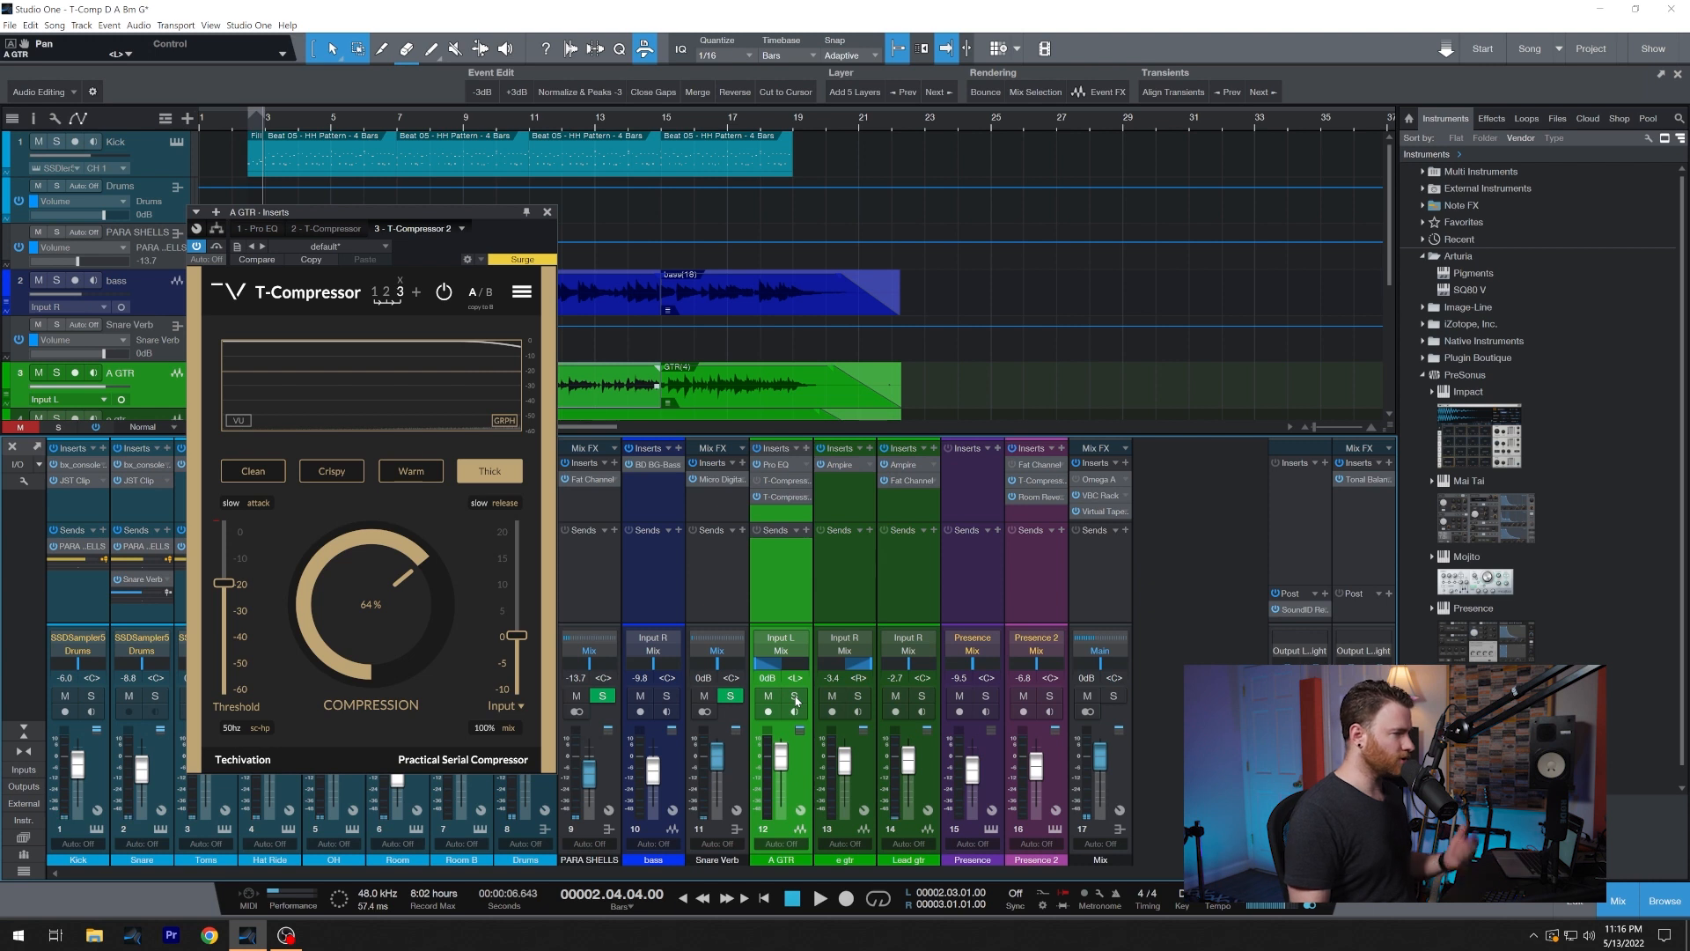
left_click(759, 407)
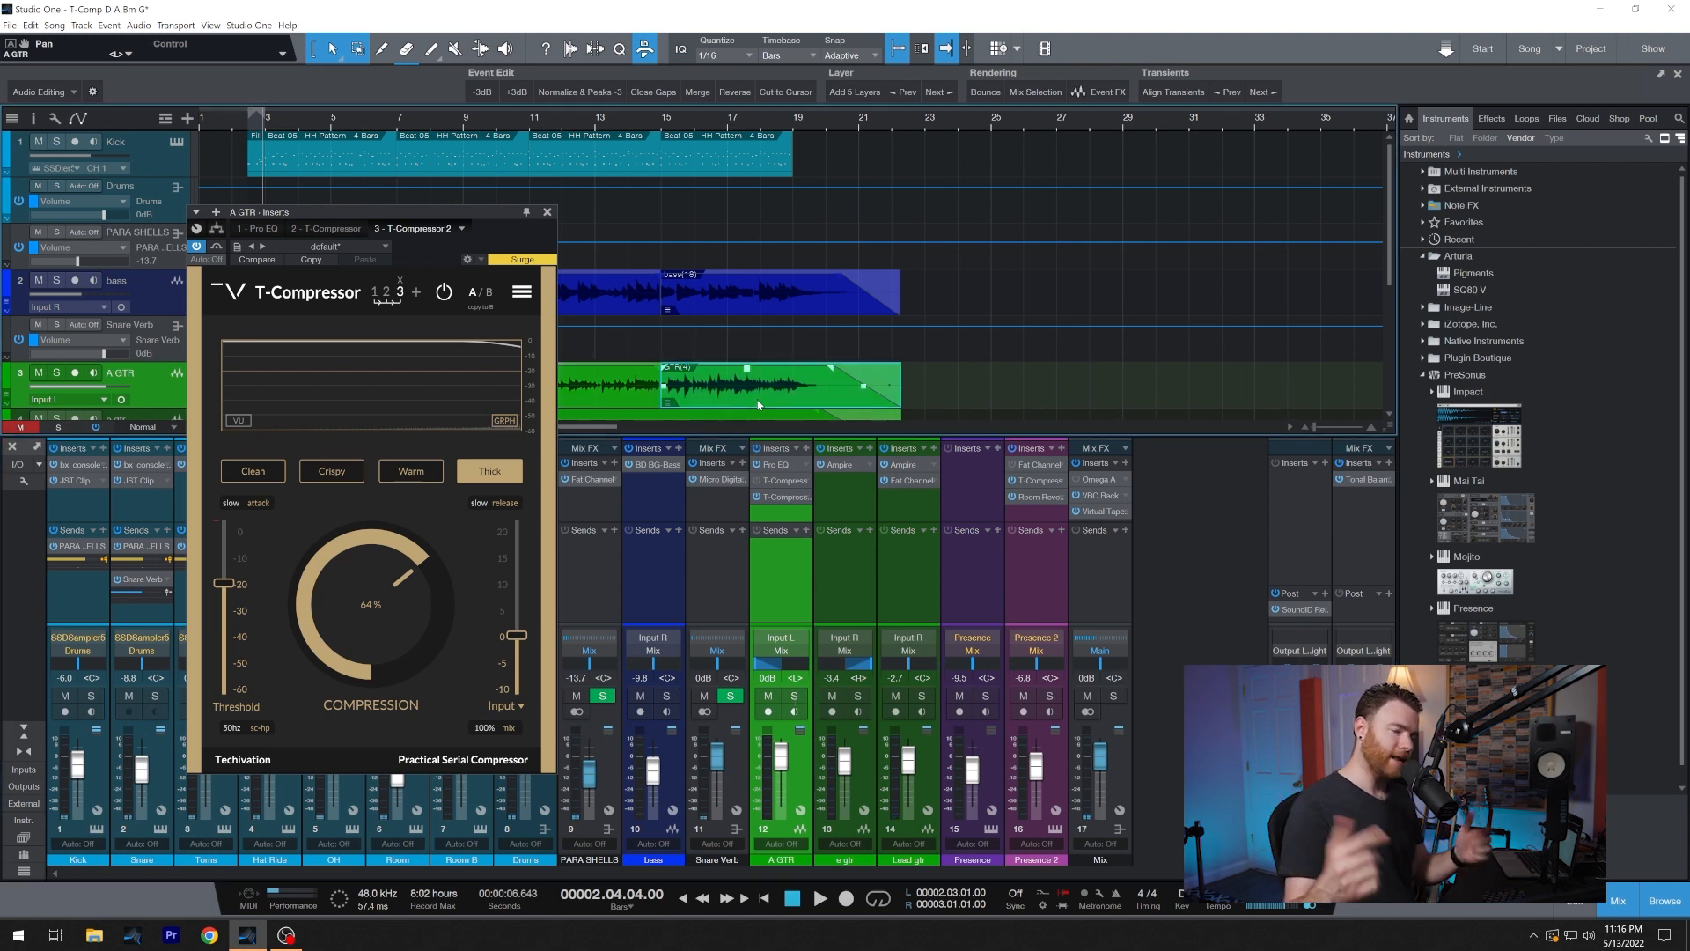
key("space")
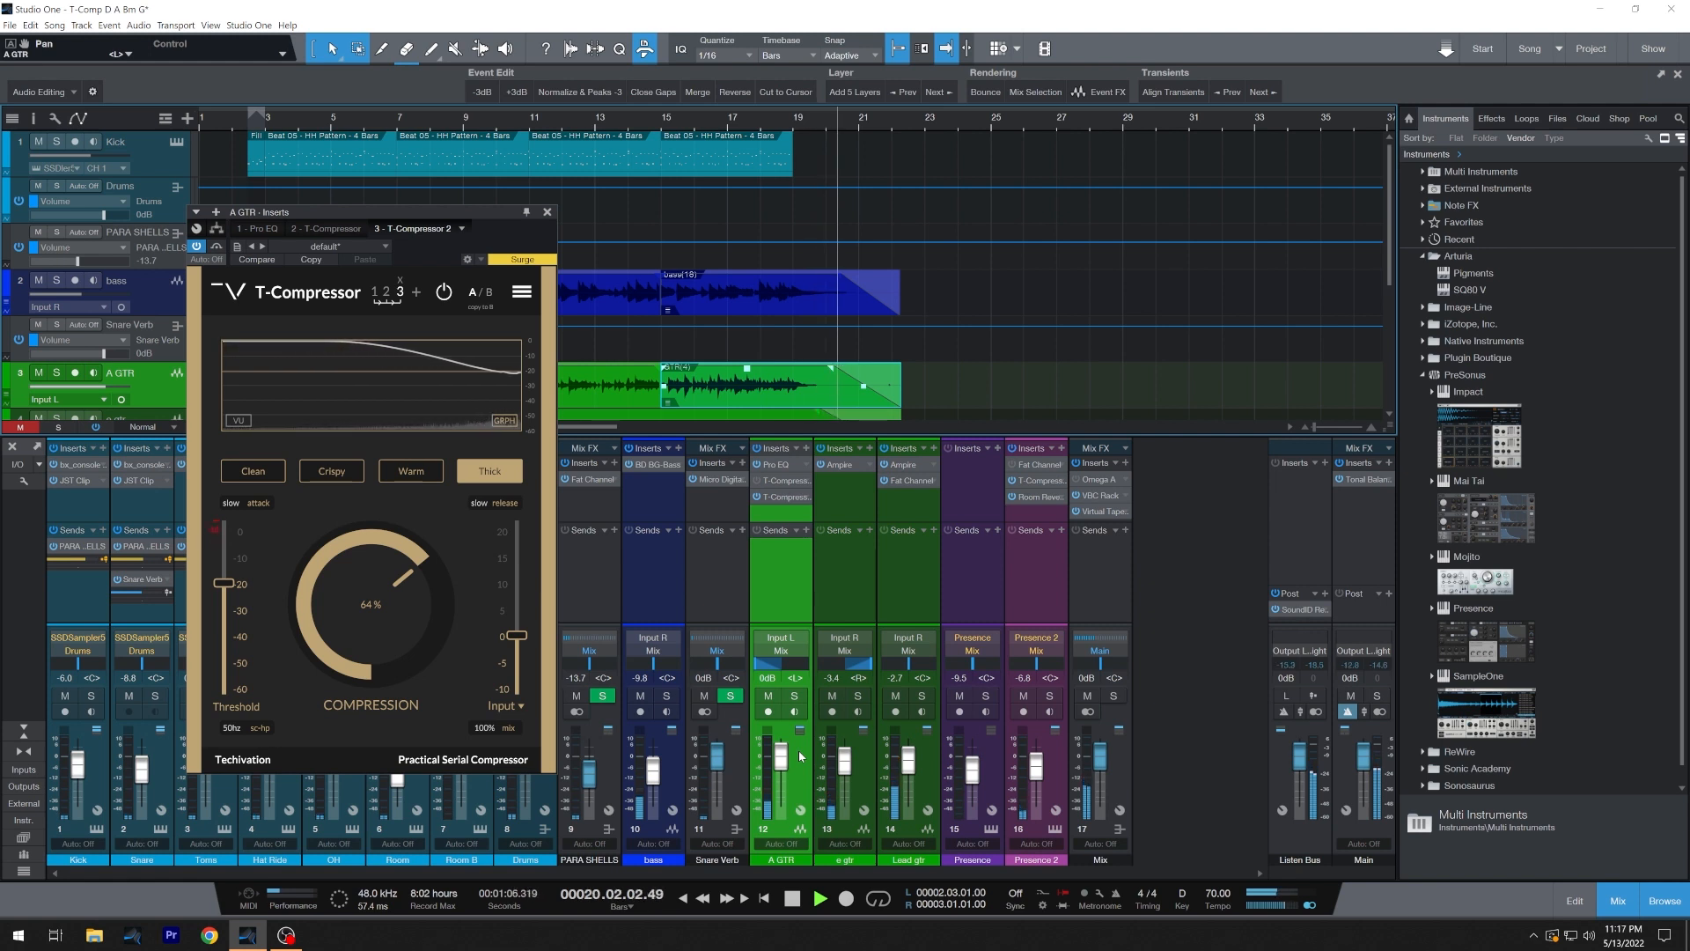
key("space")
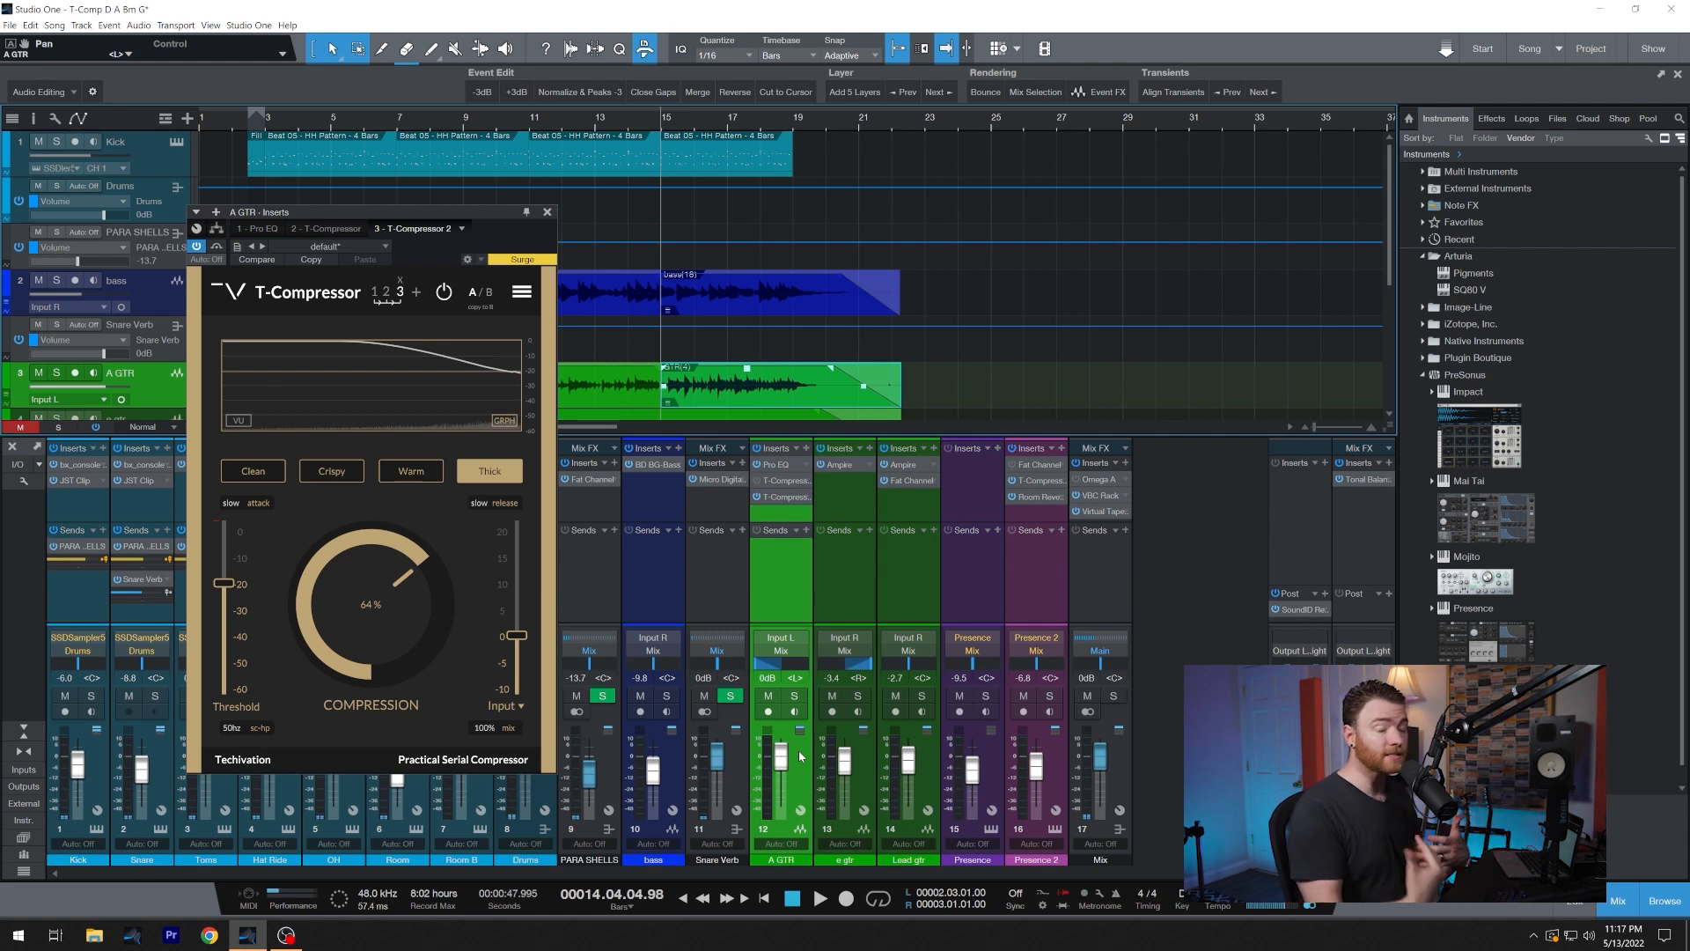
Close the plugin window and slightly lower the volume of the last audio event on the A GTR track.
left_click(546, 211)
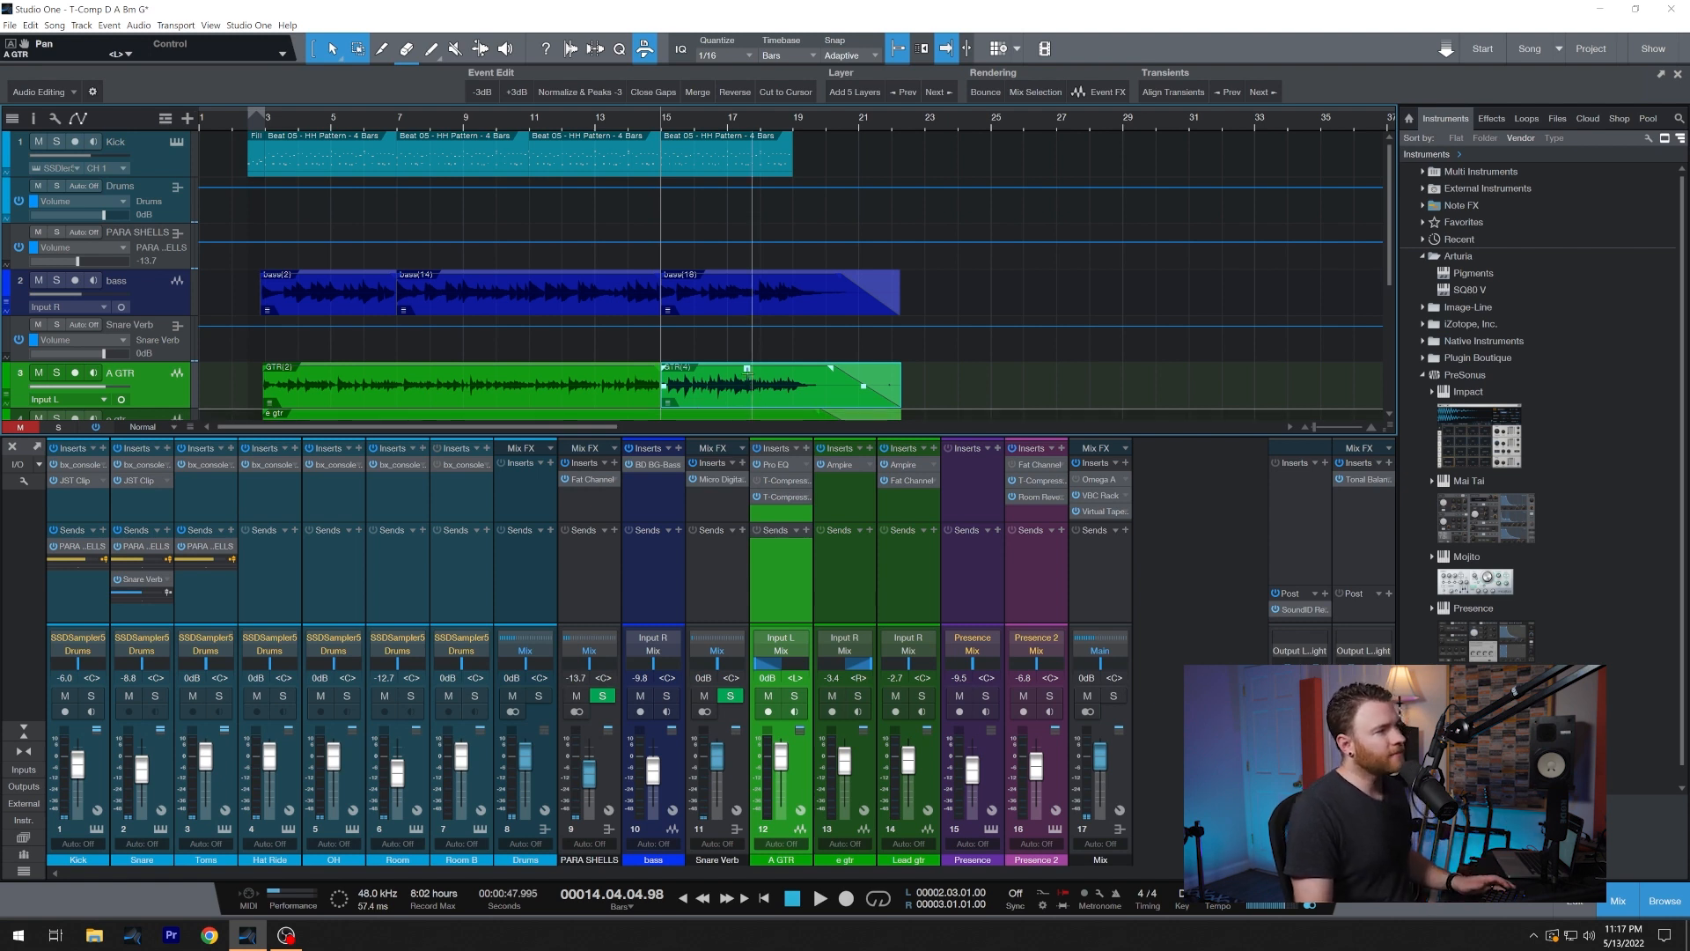
left_click_drag(747, 368, 747, 381)
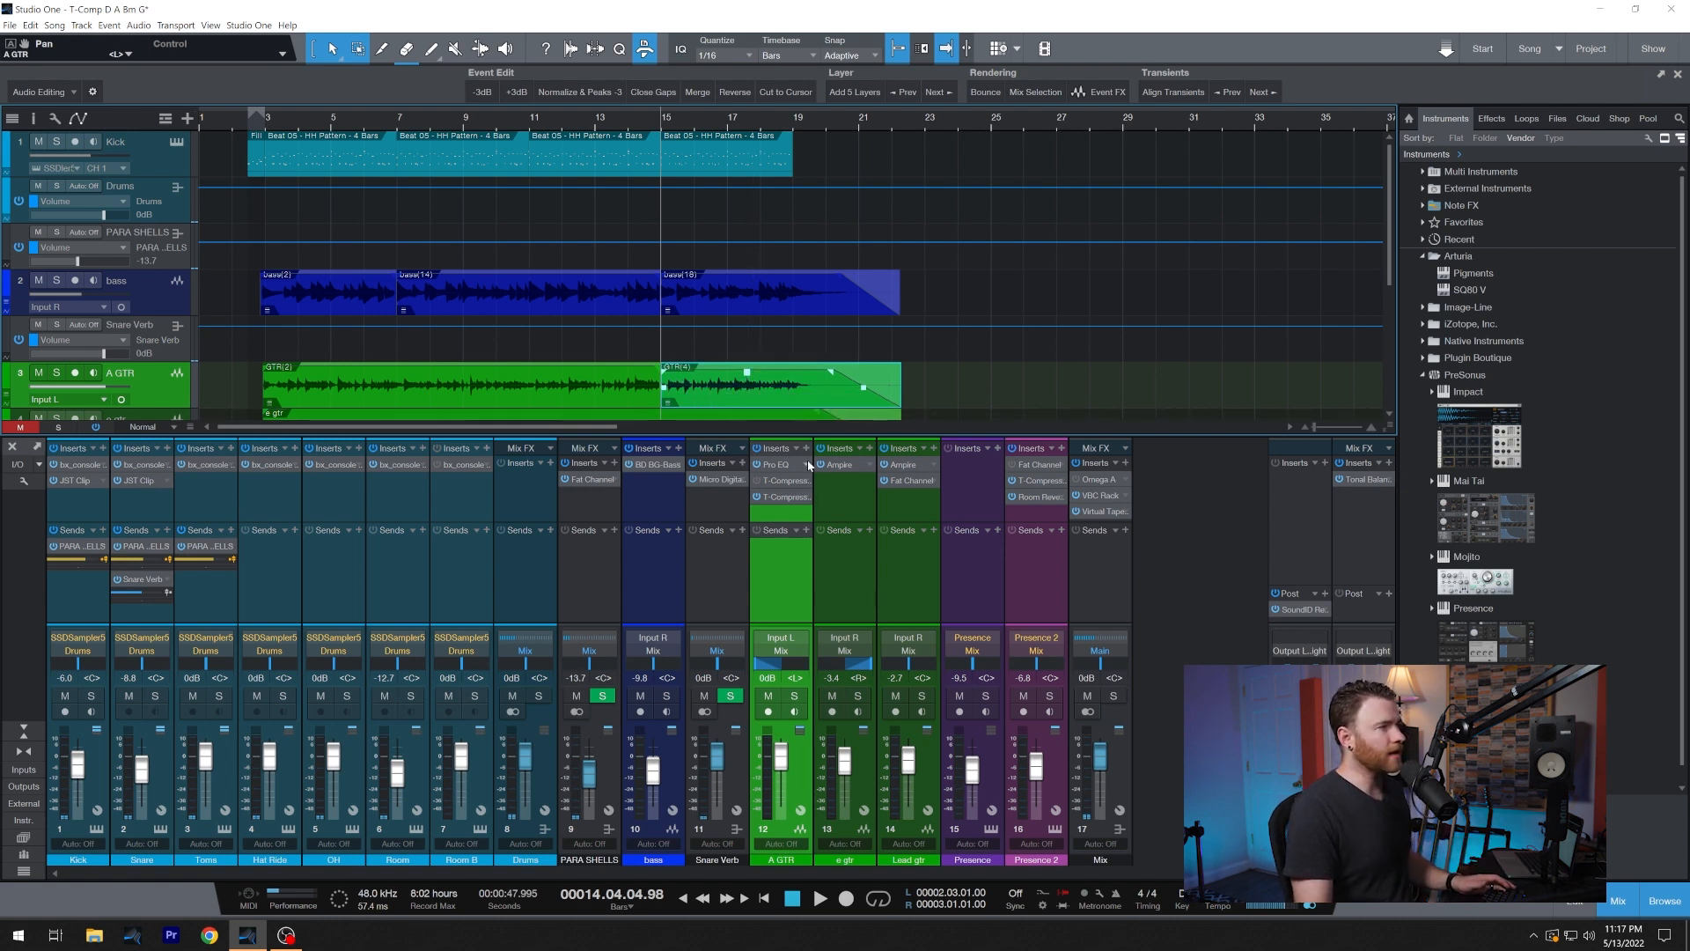